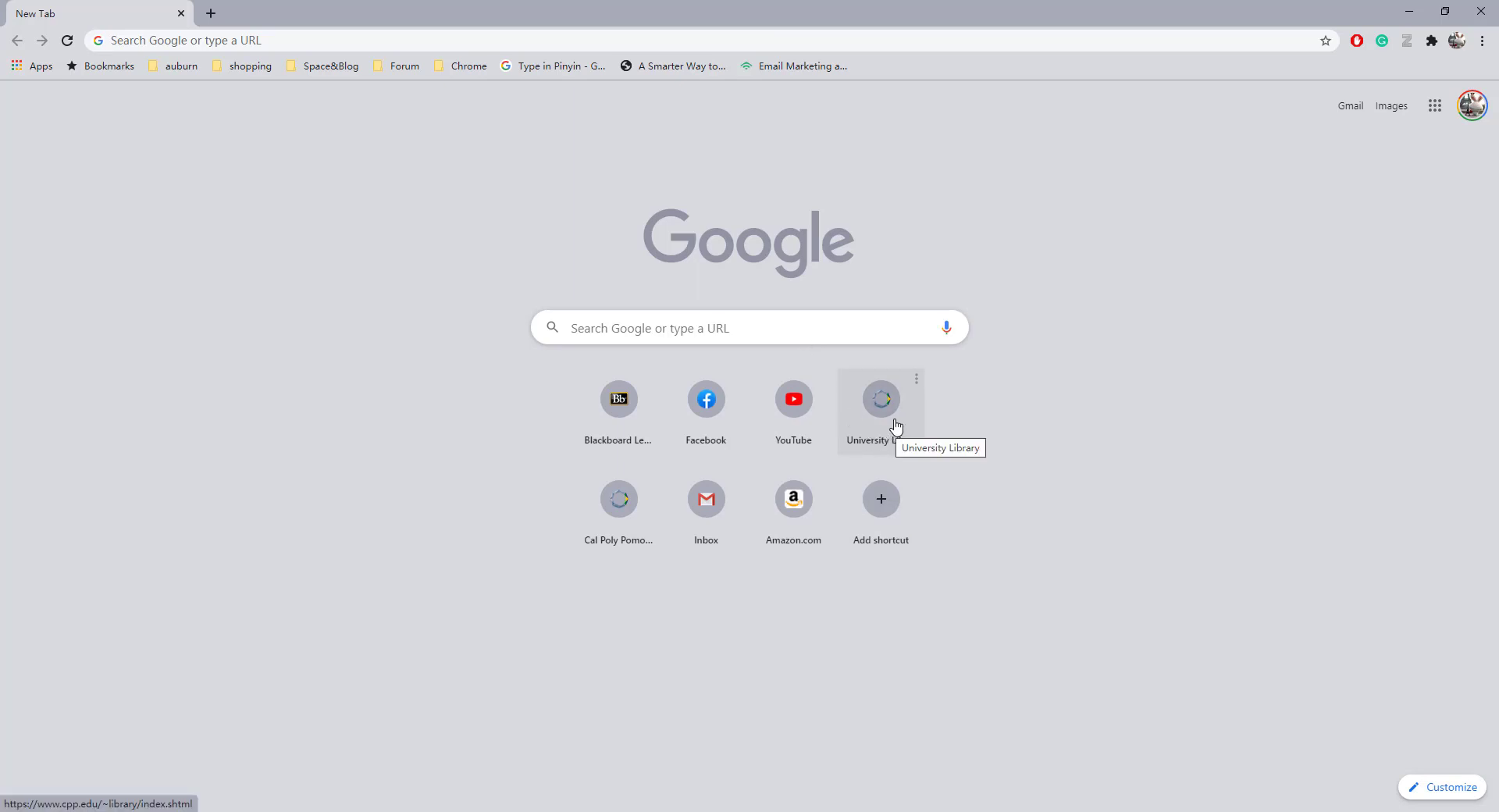
Open the Cal Poly Pomona University Library site and go to its featured Databases page.
{"action": "left_click", "coordinate": [880, 421]}
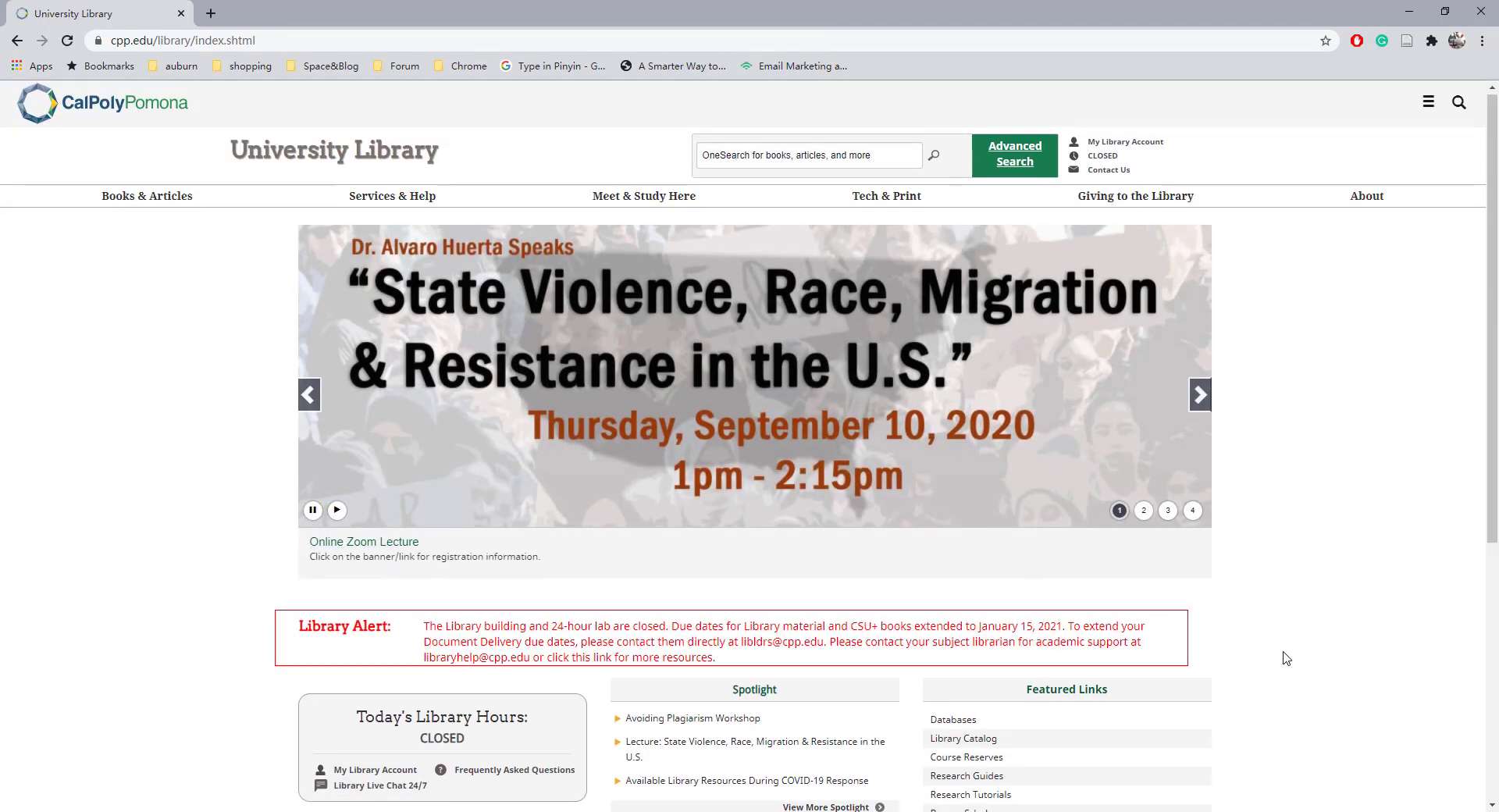
{"action": "scroll", "coordinate": [1286, 658], "scroll_direction": "down", "scroll_amount": 4}
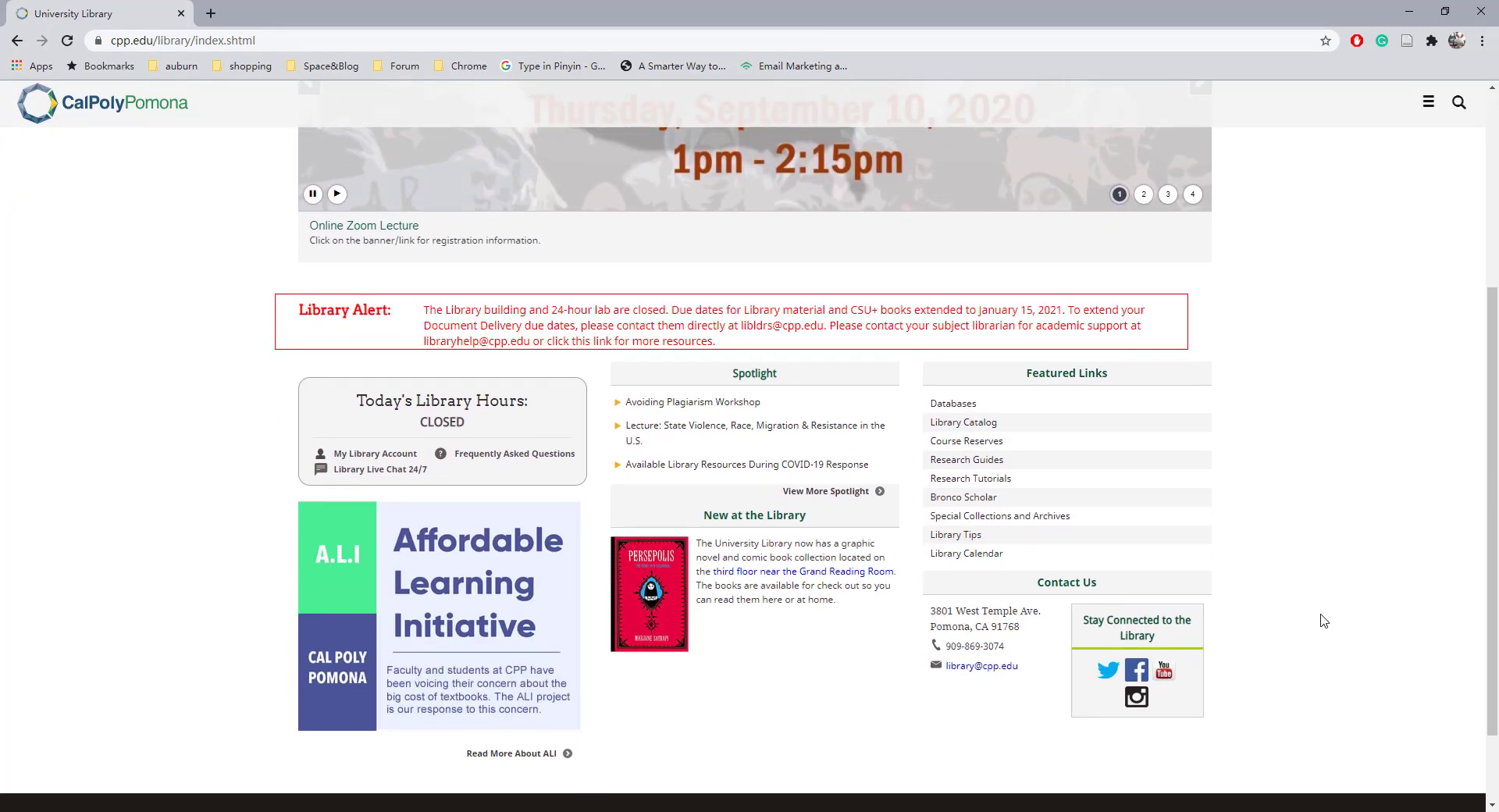
{"action": "scroll", "coordinate": [1324, 620], "scroll_direction": "down", "scroll_amount": 2}
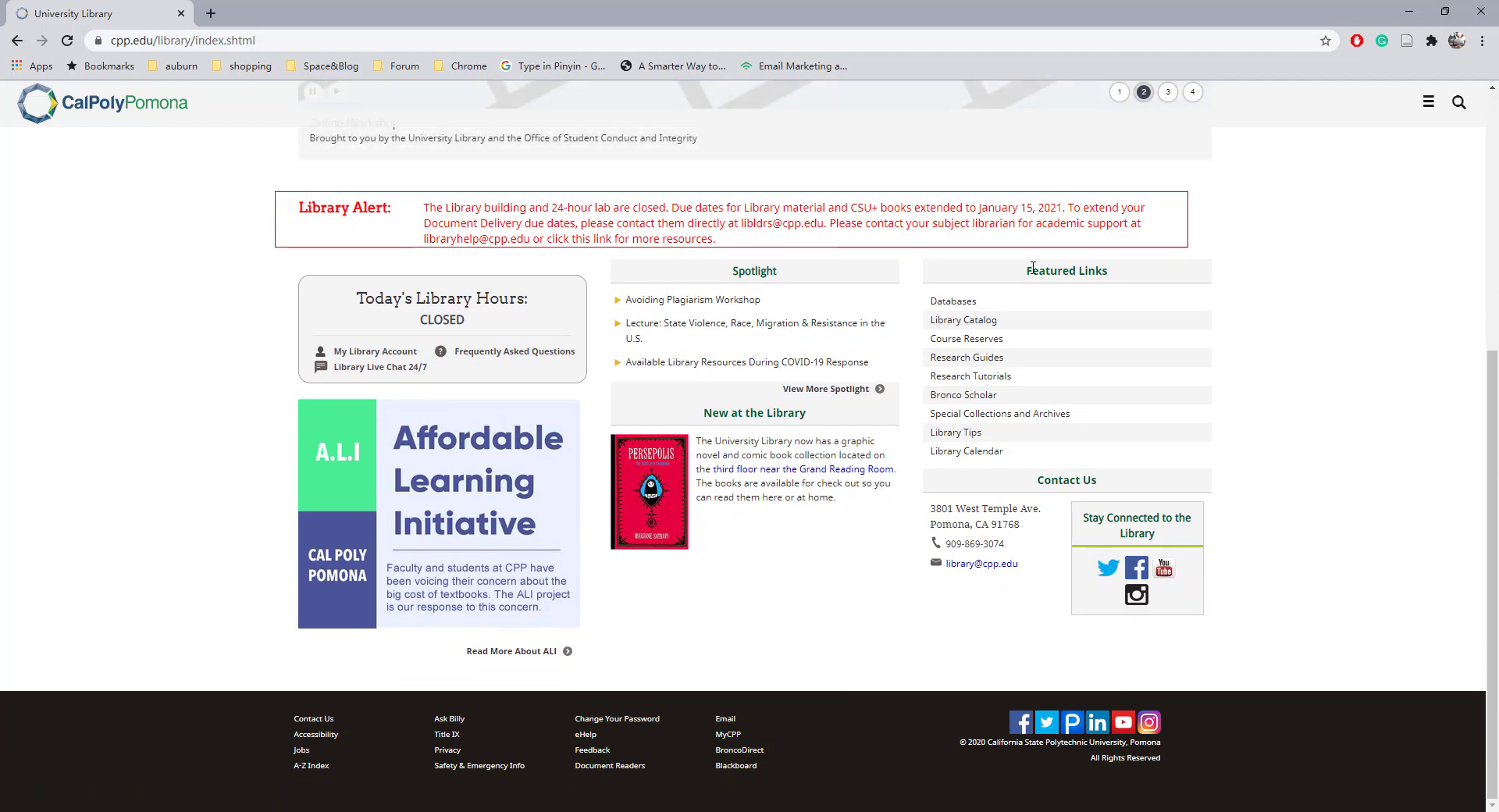
{"action": "left_click", "coordinate": [952, 302]}
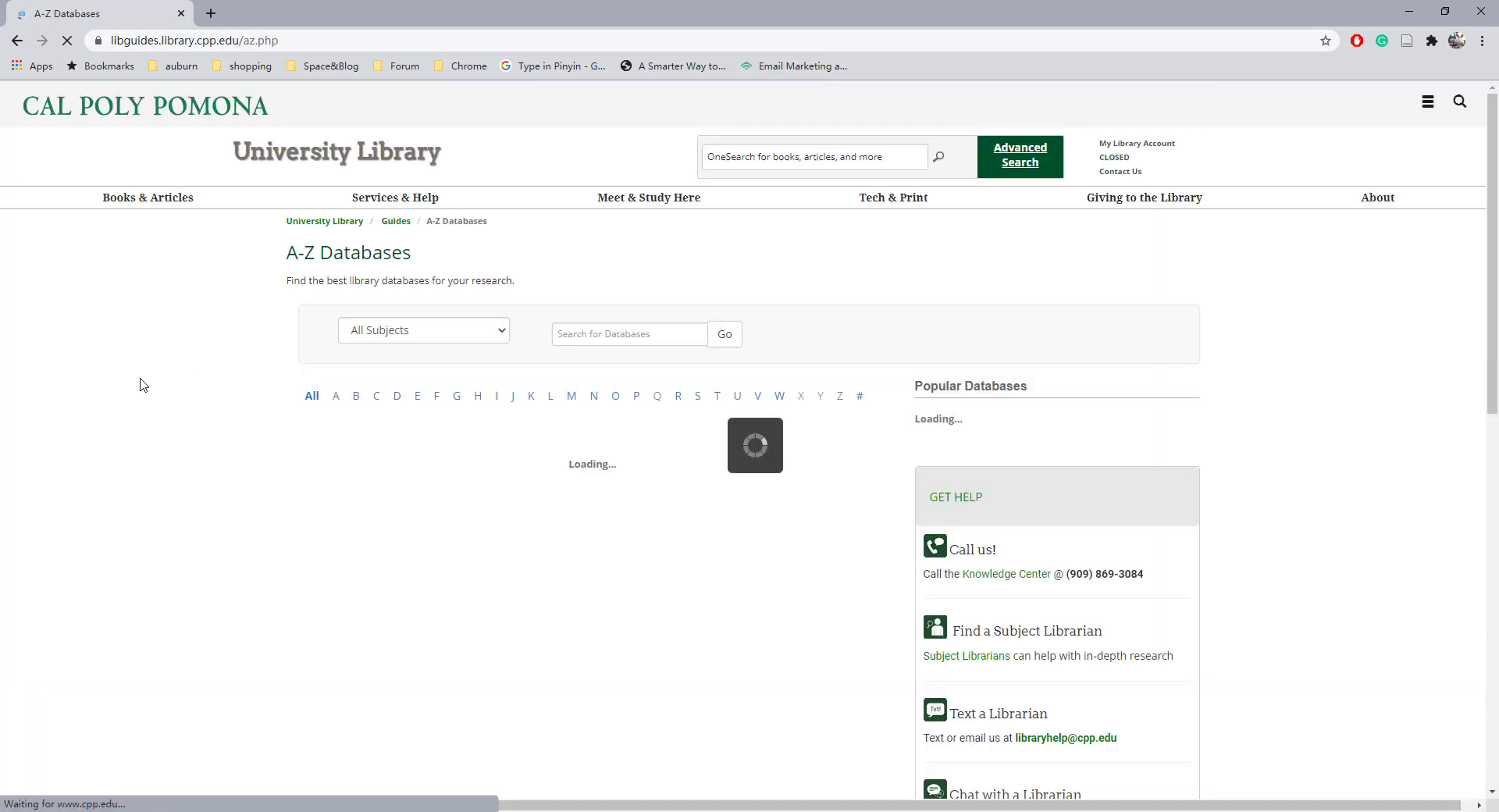
Filter the A-Z database list to the databases starting with M.
{"action": "scroll", "coordinate": [154, 496], "scroll_direction": "down", "scroll_amount": 1}
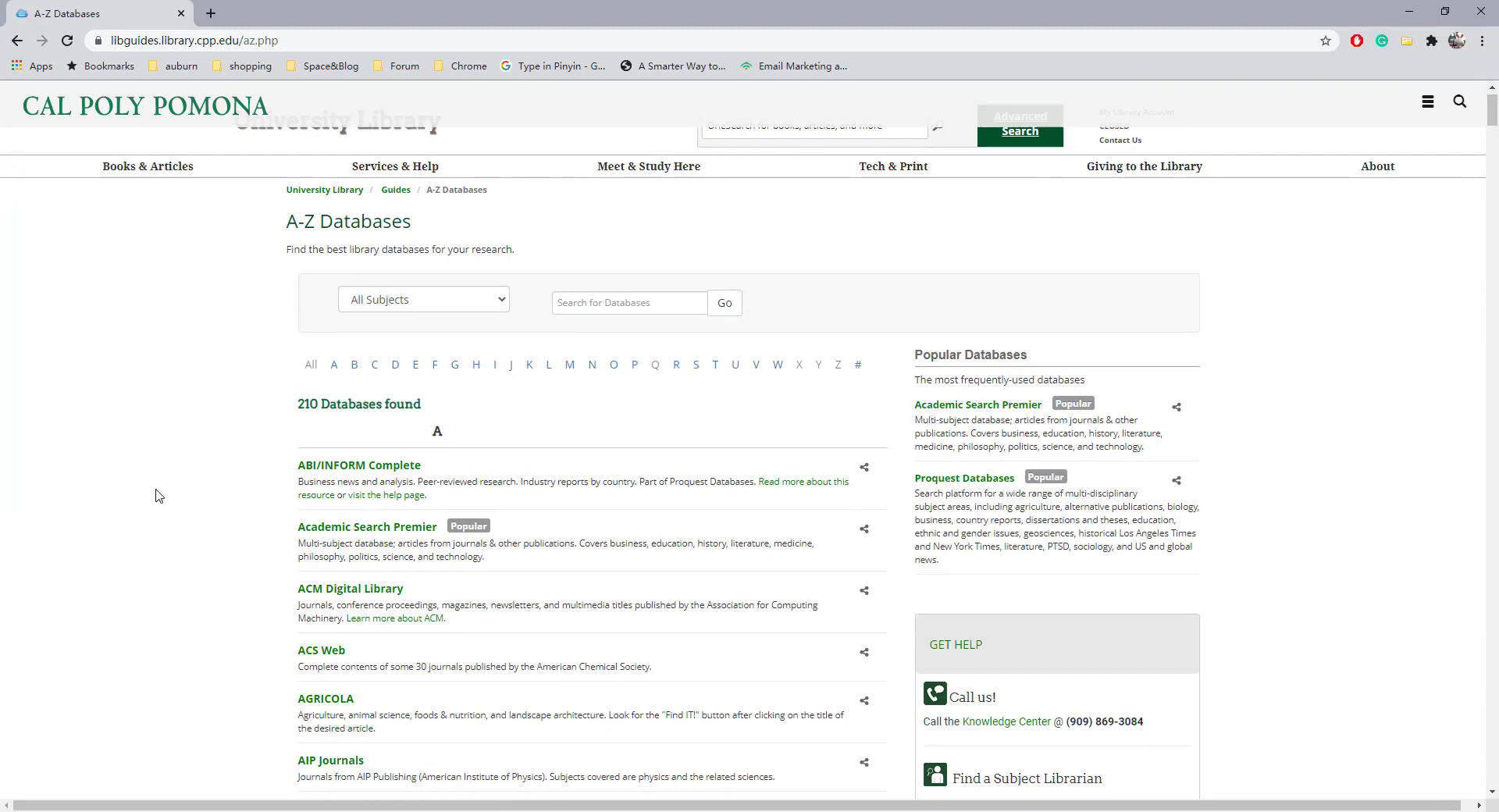
{"action": "scroll", "coordinate": [159, 495], "scroll_direction": "down", "scroll_amount": 3}
{"action": "scroll", "coordinate": [148, 476], "scroll_direction": "up", "scroll_amount": 4}
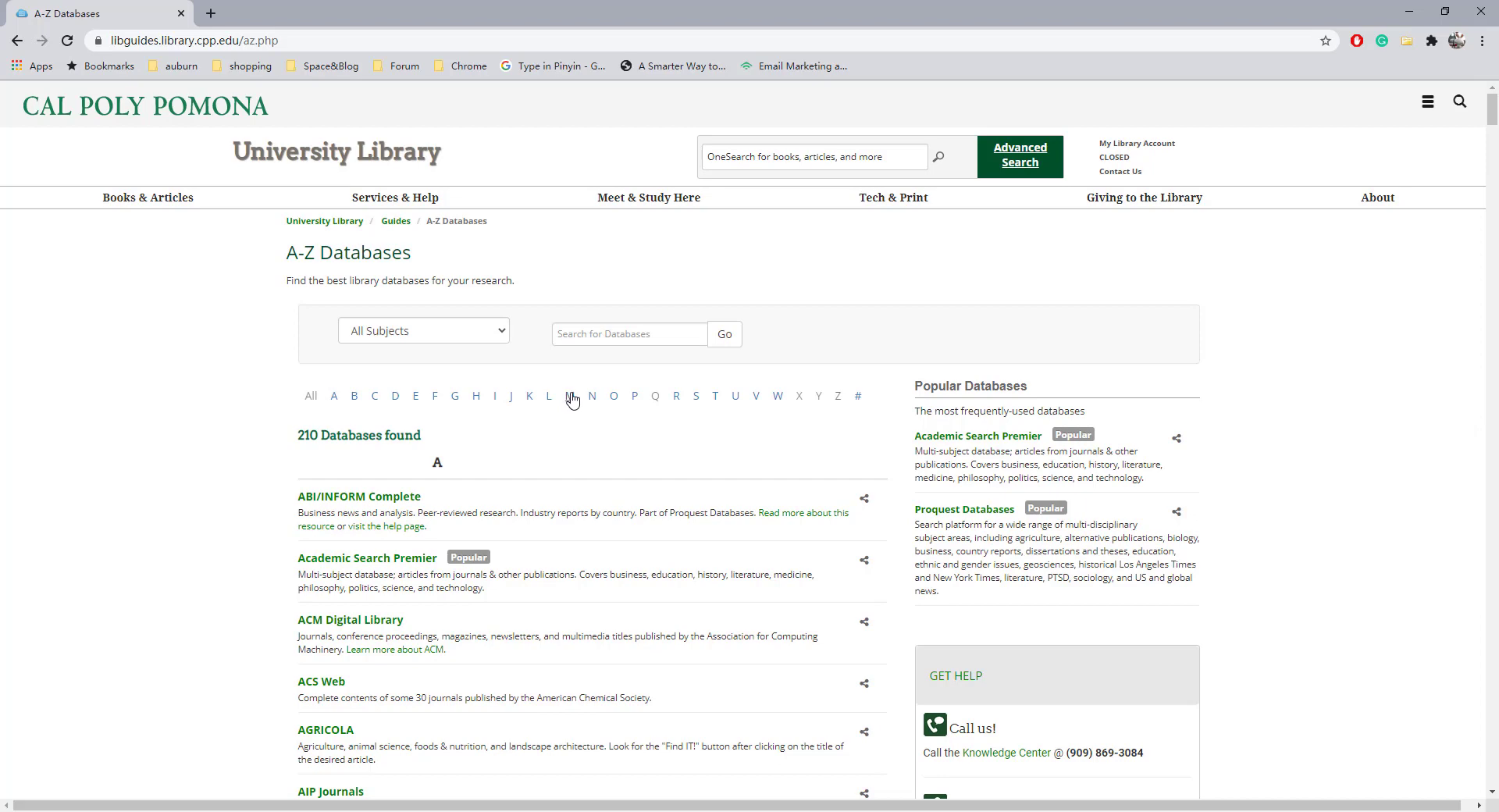
{"action": "left_click", "coordinate": [571, 396]}
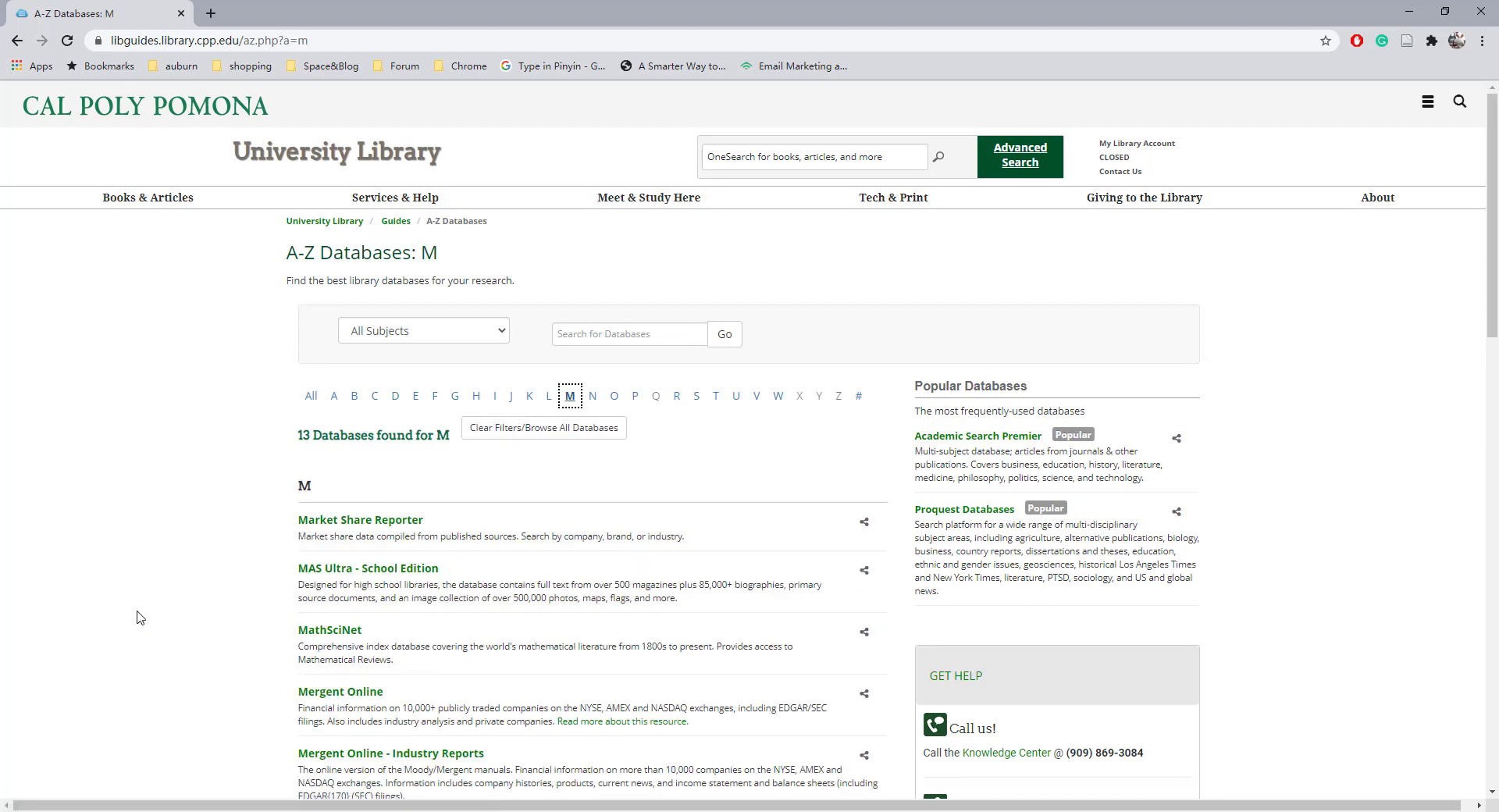
{"action": "scroll", "coordinate": [138, 617], "scroll_direction": "down", "scroll_amount": 1}
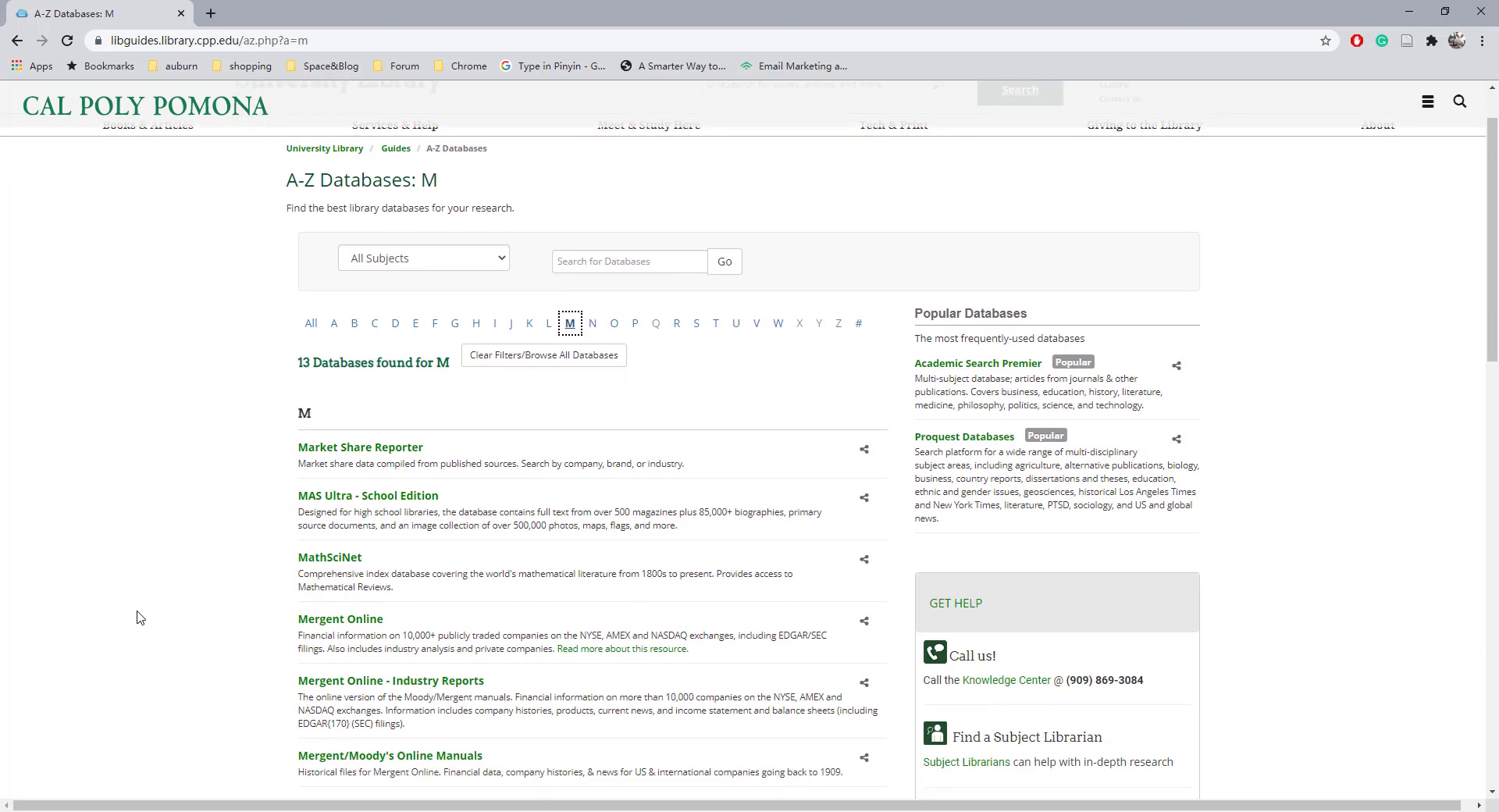
Open the Mergent Online database and sign in with the account's BroncoName and password.
{"action": "left_click", "coordinate": [378, 642]}
{"action": "left_click", "coordinate": [344, 619]}
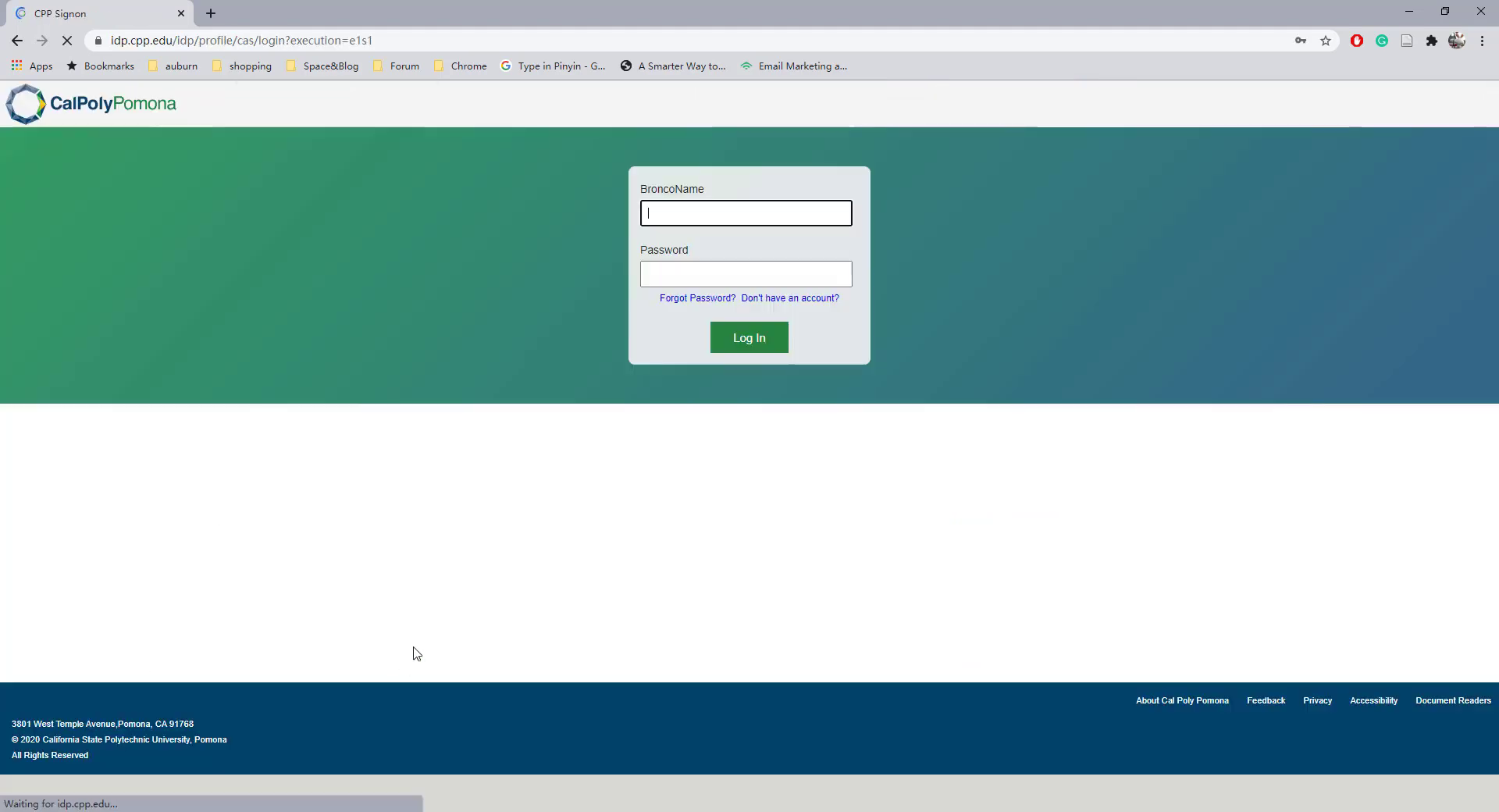
{"action": "left_click", "coordinate": [757, 340]}
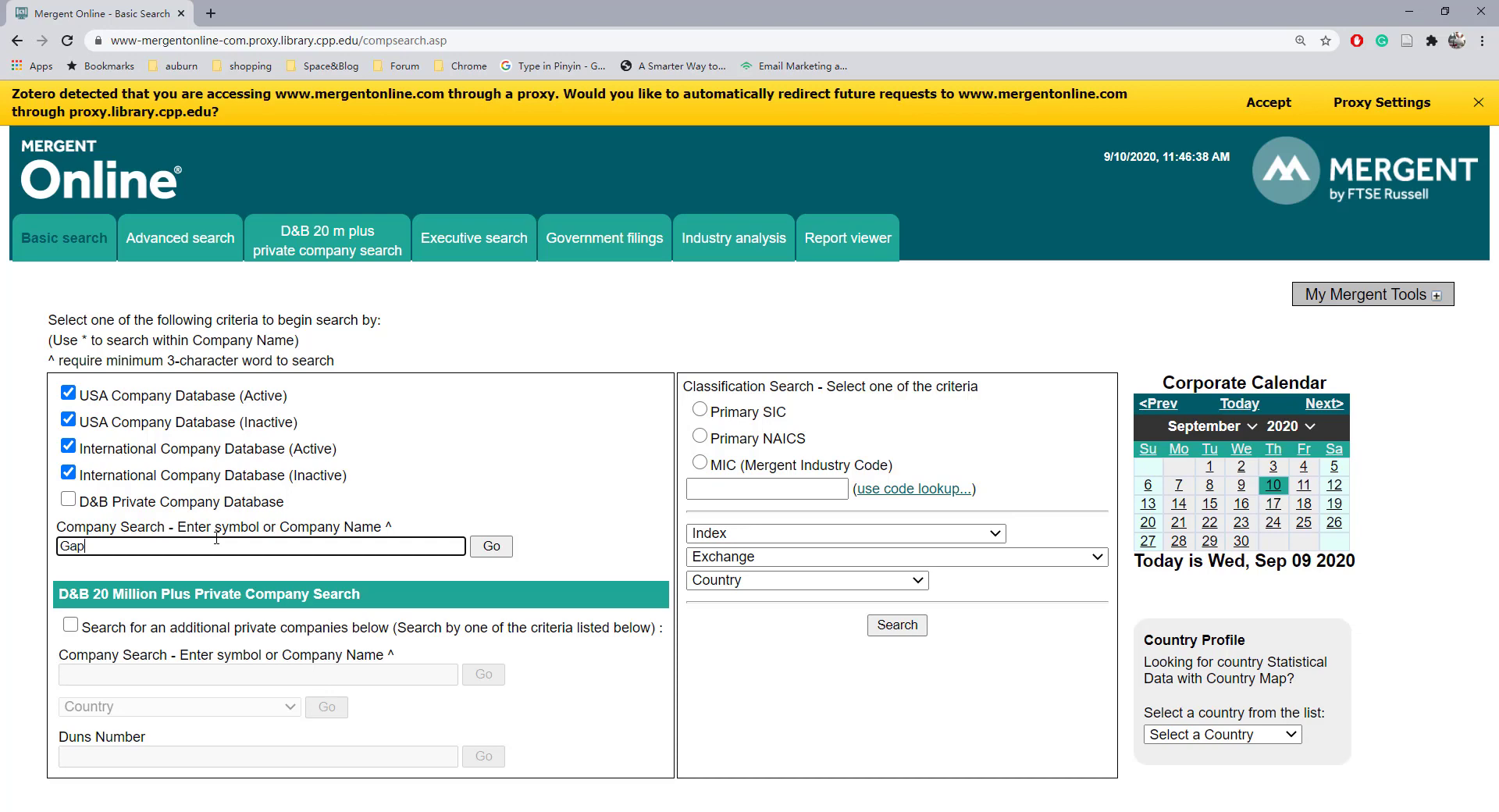
Search the company databases for Gap, then open and look over the synopsis of The Gap Inc.
{"action": "left_click", "coordinate": [491, 547]}
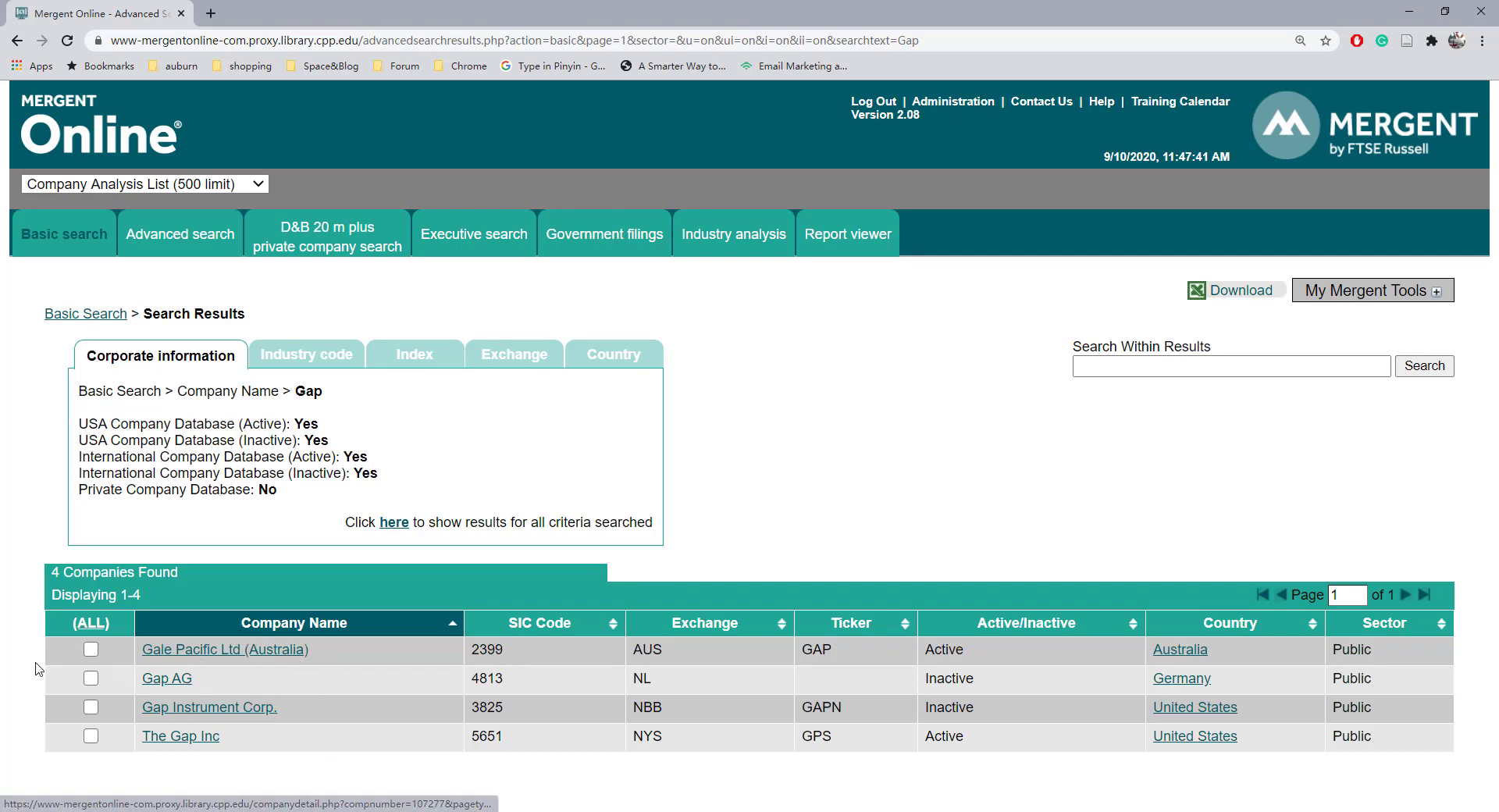
{"action": "left_click", "coordinate": [176, 736]}
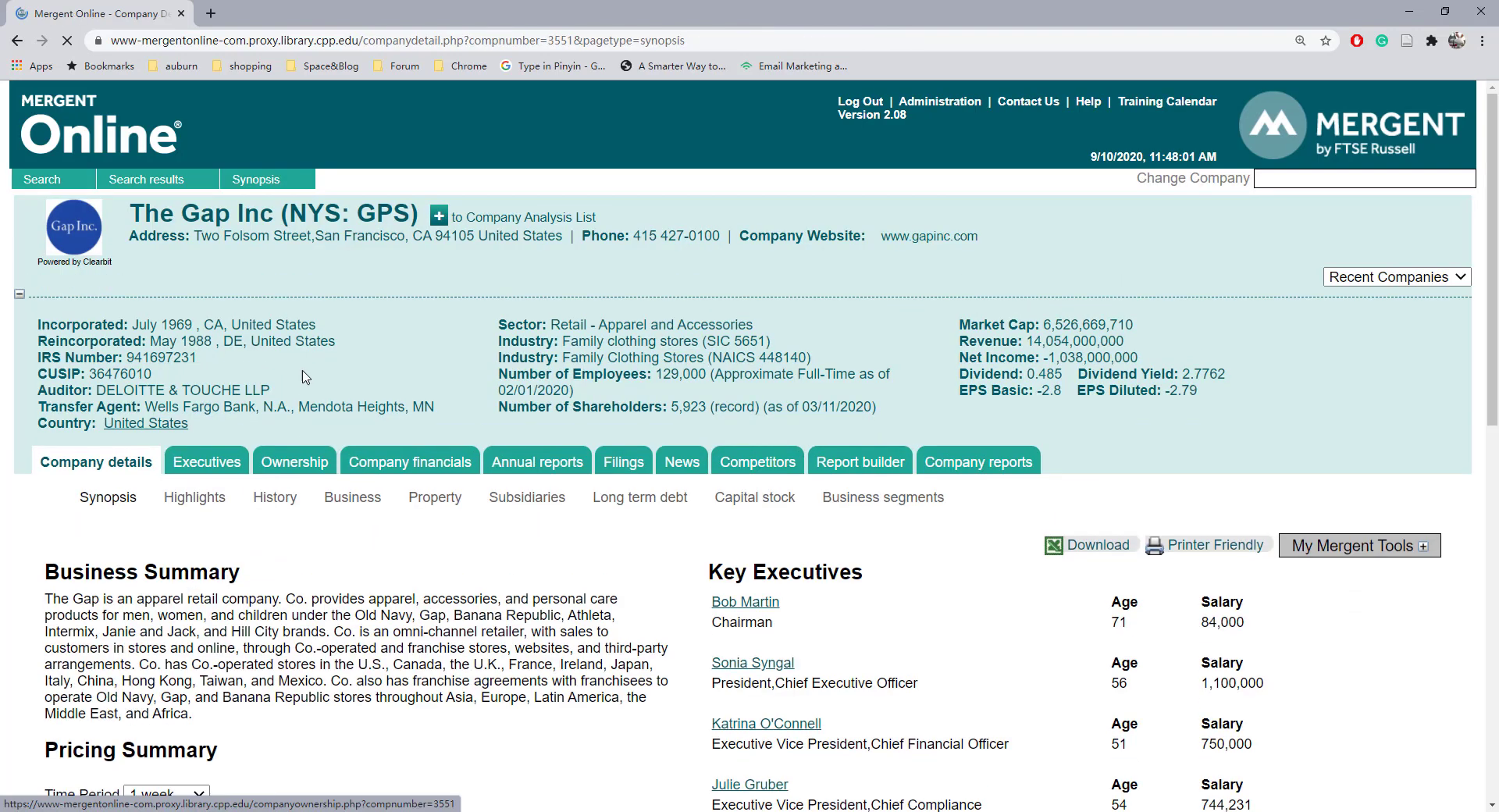
{"action": "scroll", "coordinate": [320, 512], "scroll_direction": "down", "scroll_amount": 2}
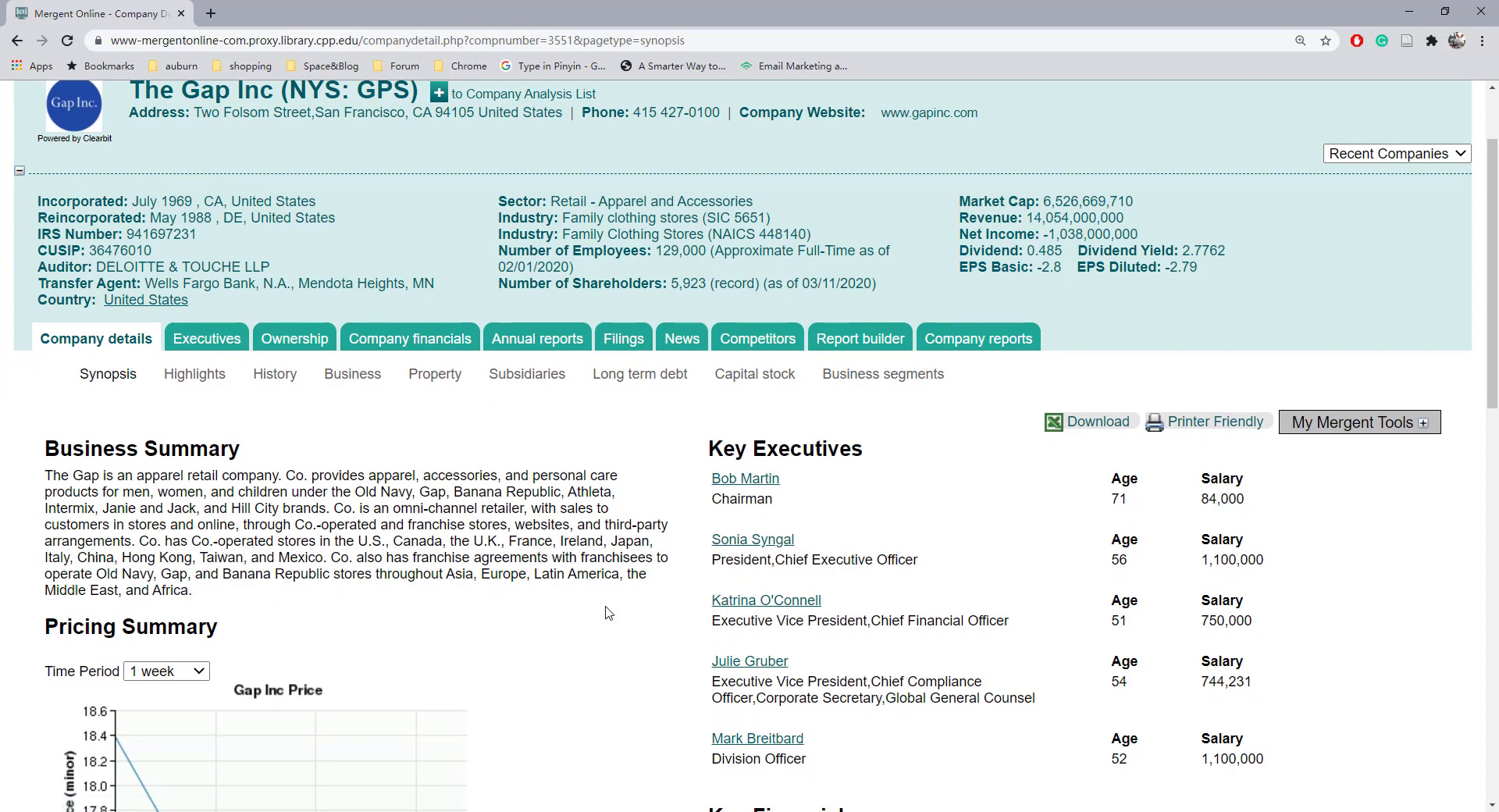
{"action": "scroll", "coordinate": [513, 622], "scroll_direction": "down", "scroll_amount": 7}
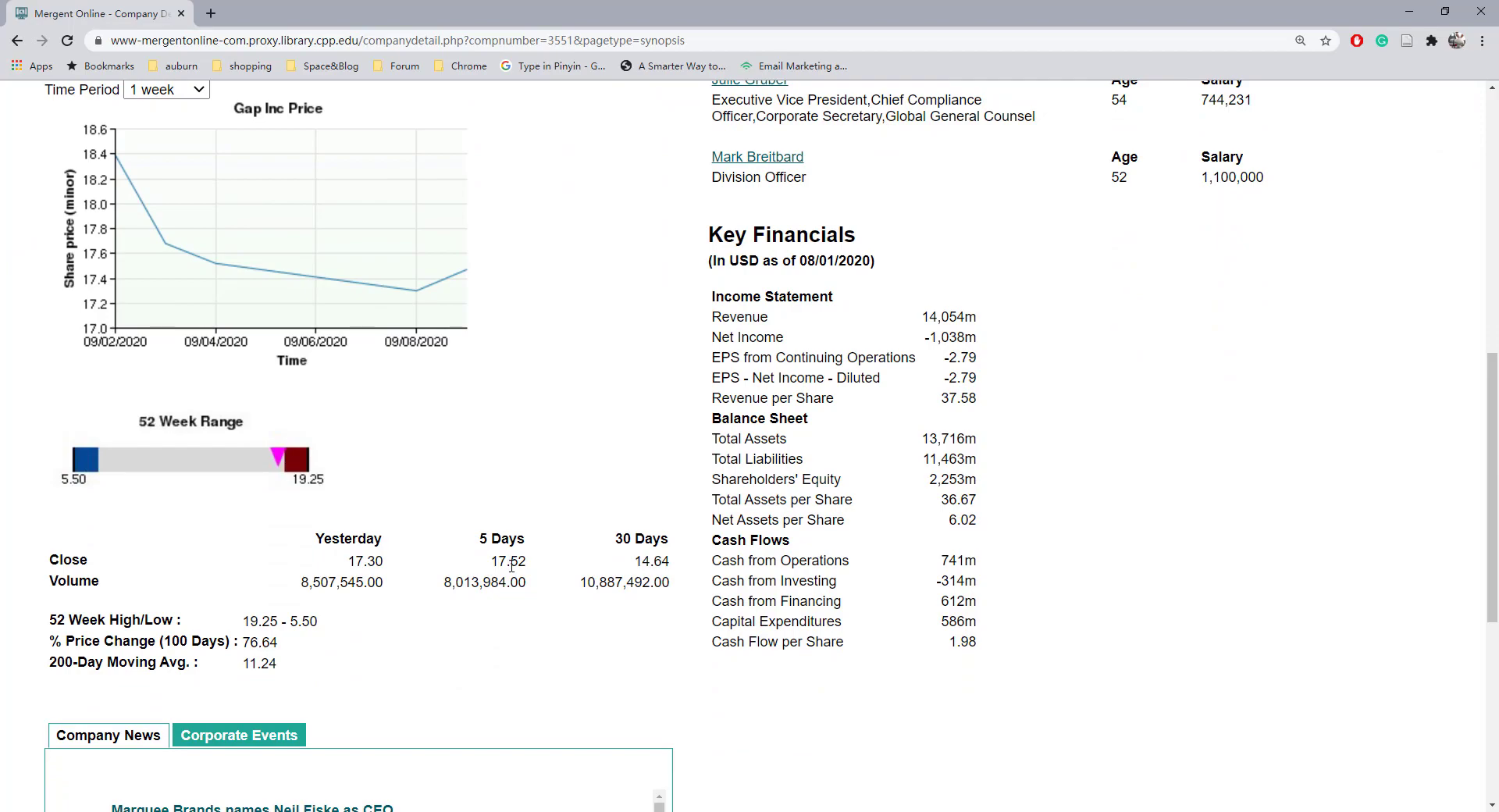
{"action": "scroll", "coordinate": [511, 569], "scroll_direction": "down", "scroll_amount": 6}
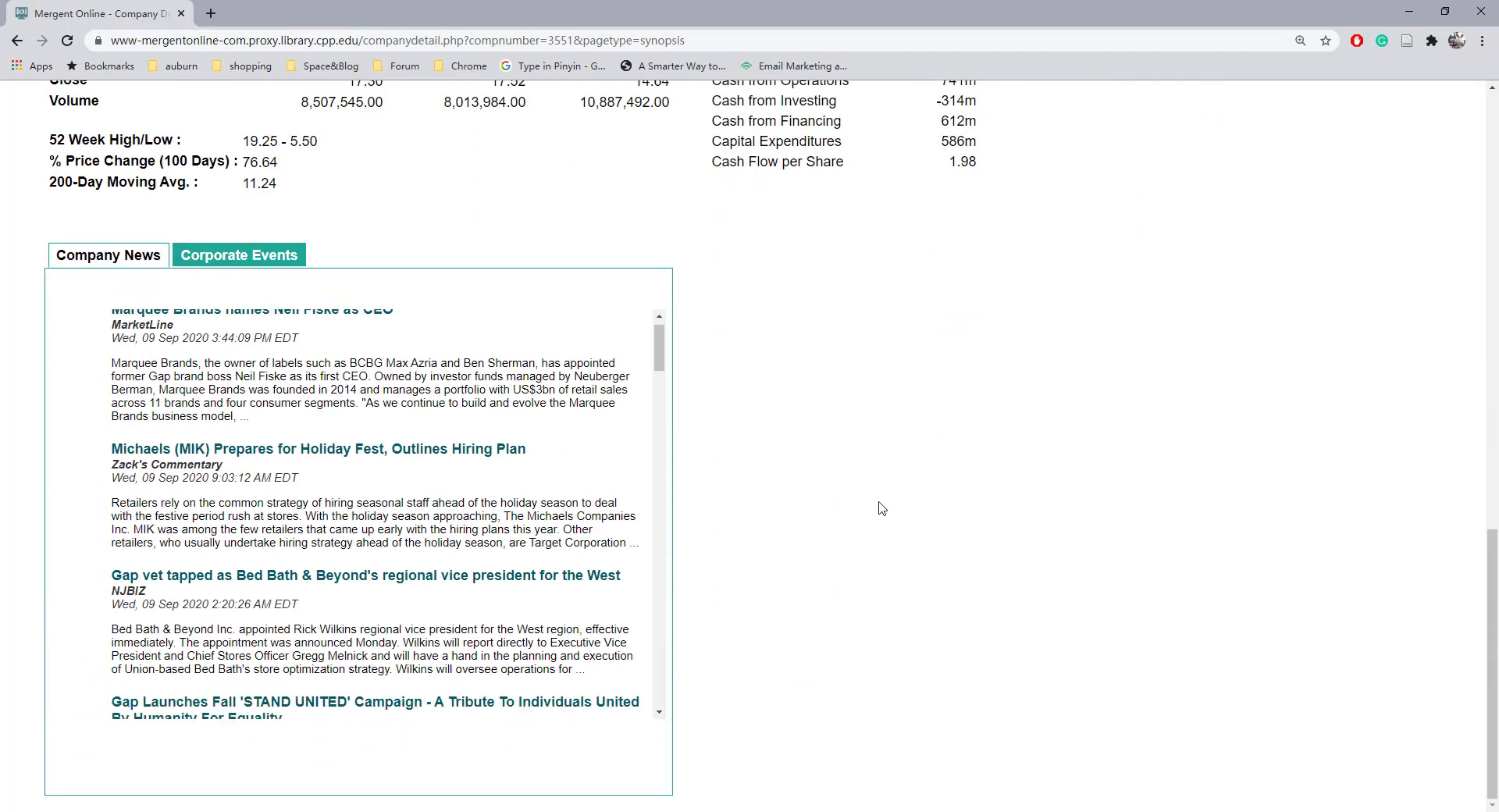
{"action": "scroll", "coordinate": [840, 515], "scroll_direction": "up", "scroll_amount": 13}
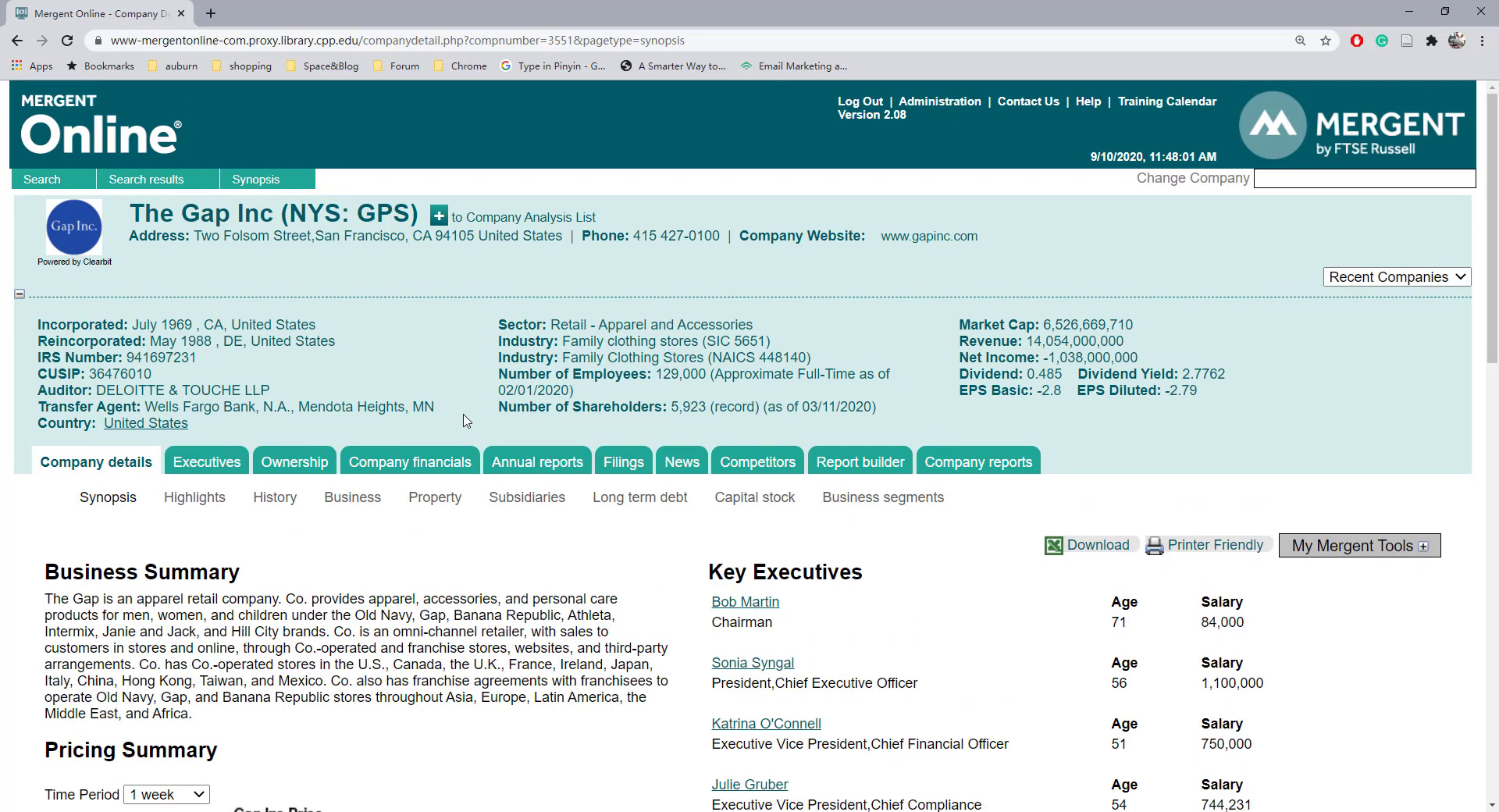
Open the standardized version of The Gap Inc's company financials.
{"action": "left_click", "coordinate": [406, 466]}
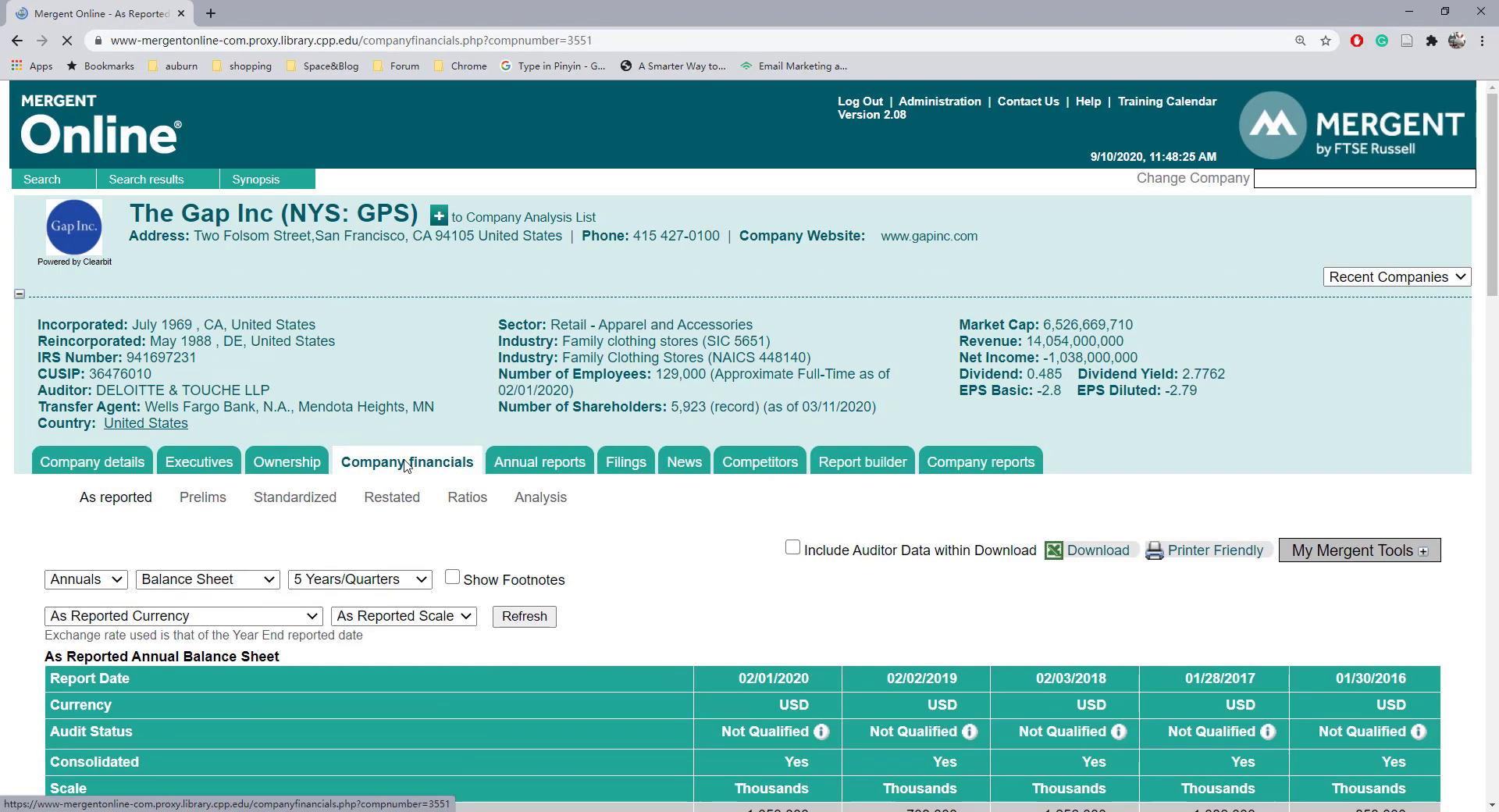
{"action": "left_click", "coordinate": [295, 504]}
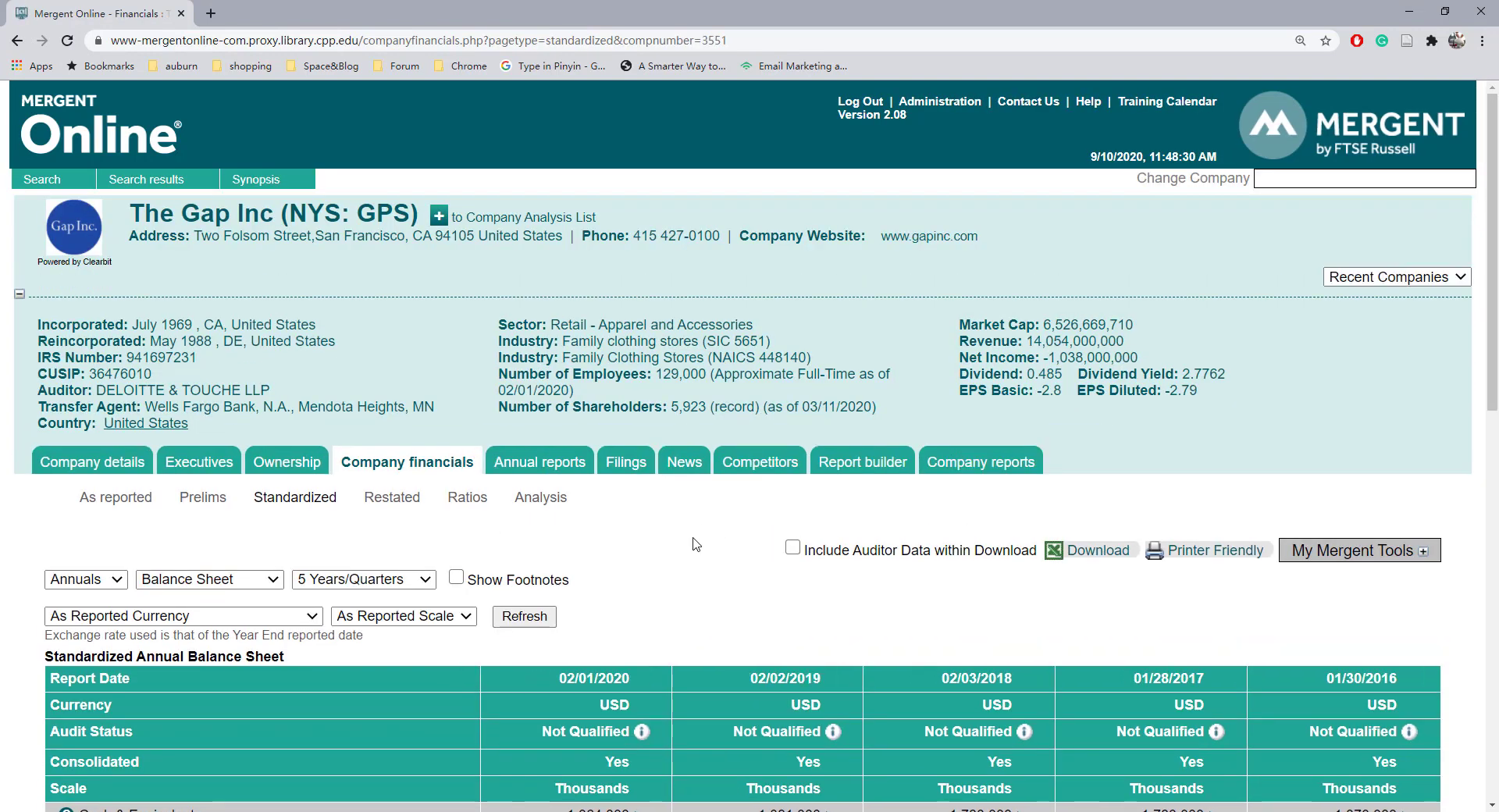
{"action": "scroll", "coordinate": [697, 544], "scroll_direction": "down", "scroll_amount": 1}
{"action": "scroll", "coordinate": [696, 544], "scroll_direction": "down", "scroll_amount": 3}
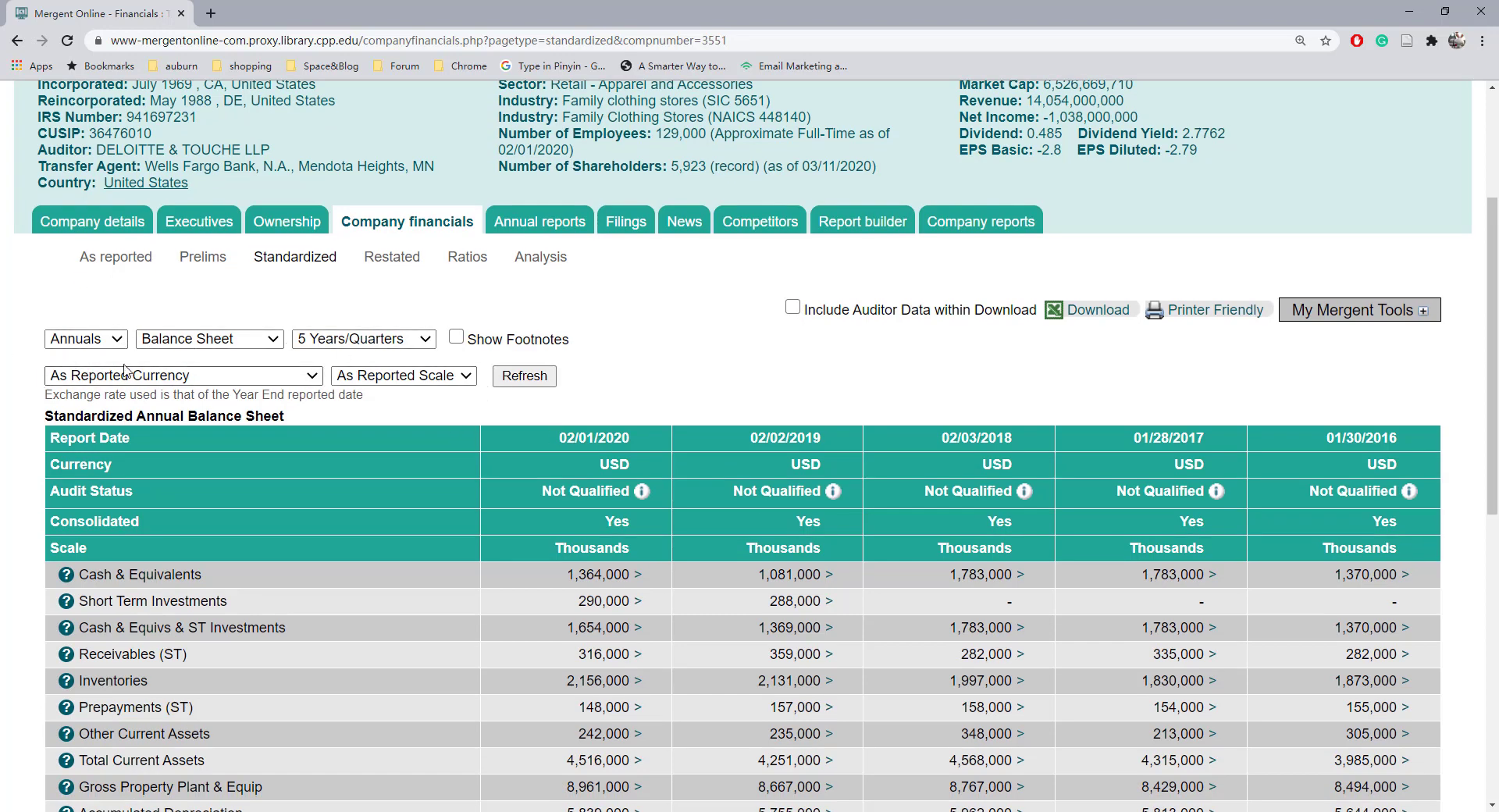
Keep annual data and set the report to Income Statement covering 10 Years/Quarters.
{"action": "left_click", "coordinate": [116, 341]}
{"action": "left_click", "coordinate": [115, 343]}
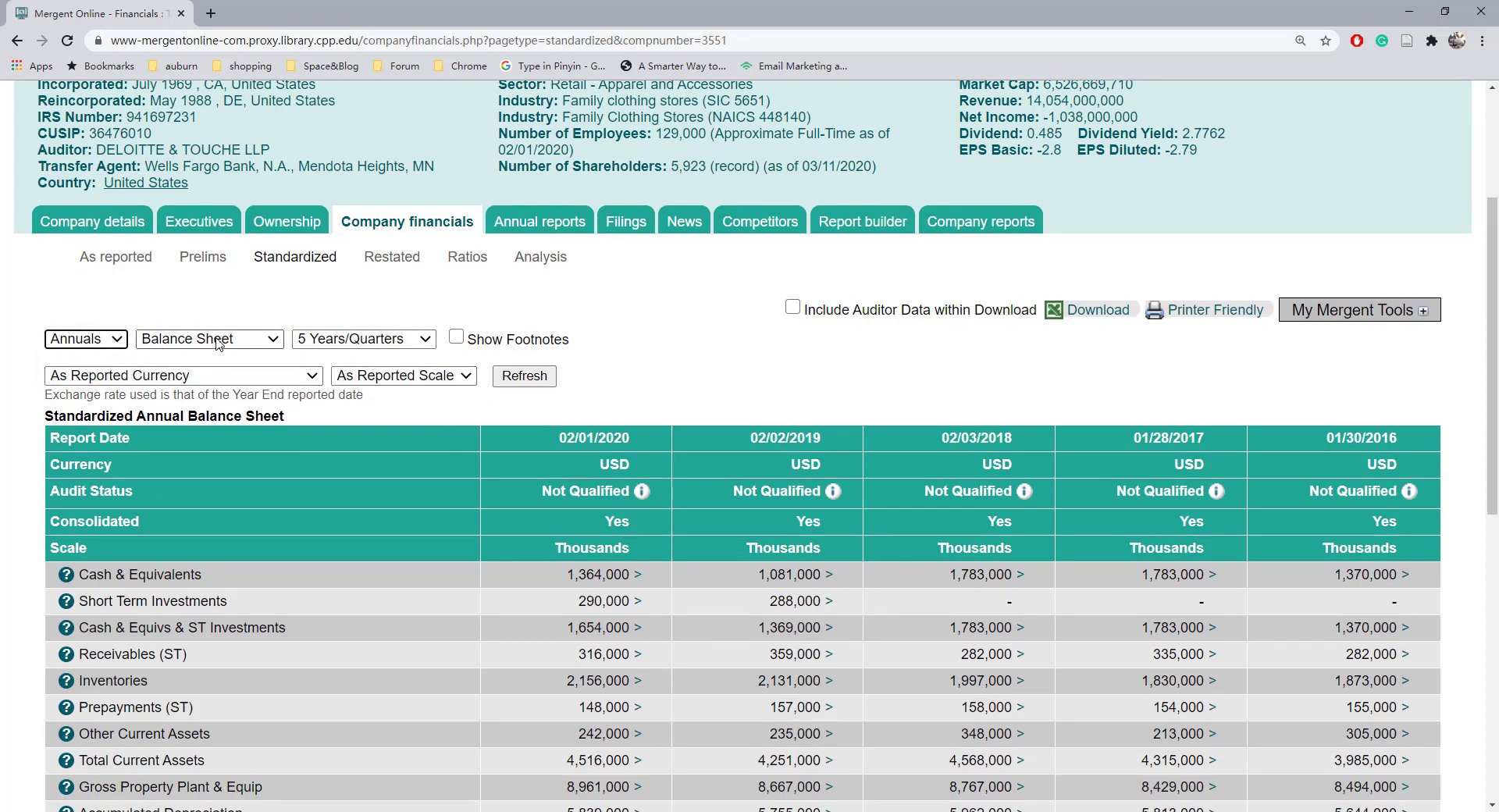
{"action": "left_click", "coordinate": [244, 339]}
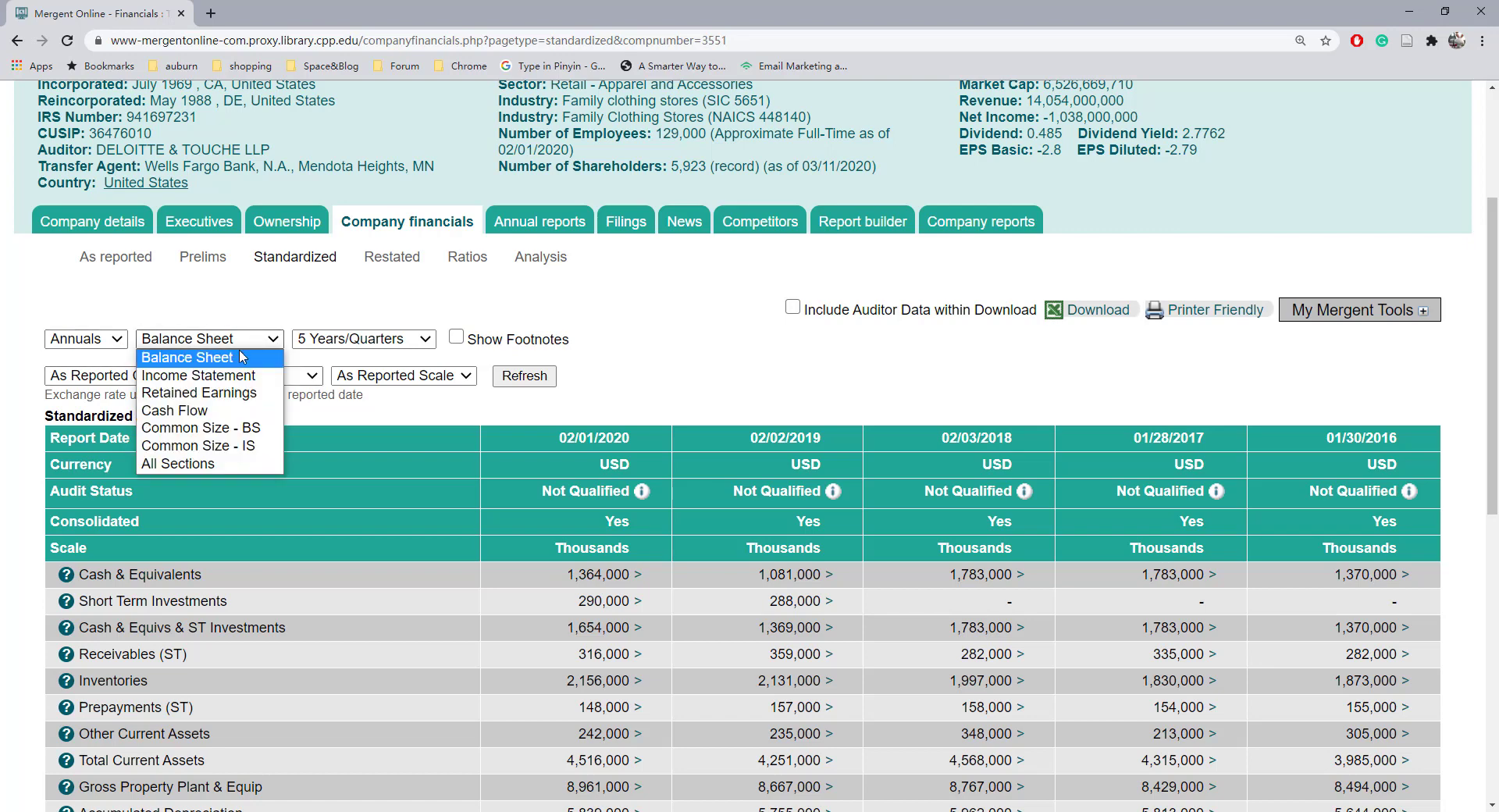
{"action": "left_click", "coordinate": [234, 376]}
{"action": "left_click", "coordinate": [364, 340]}
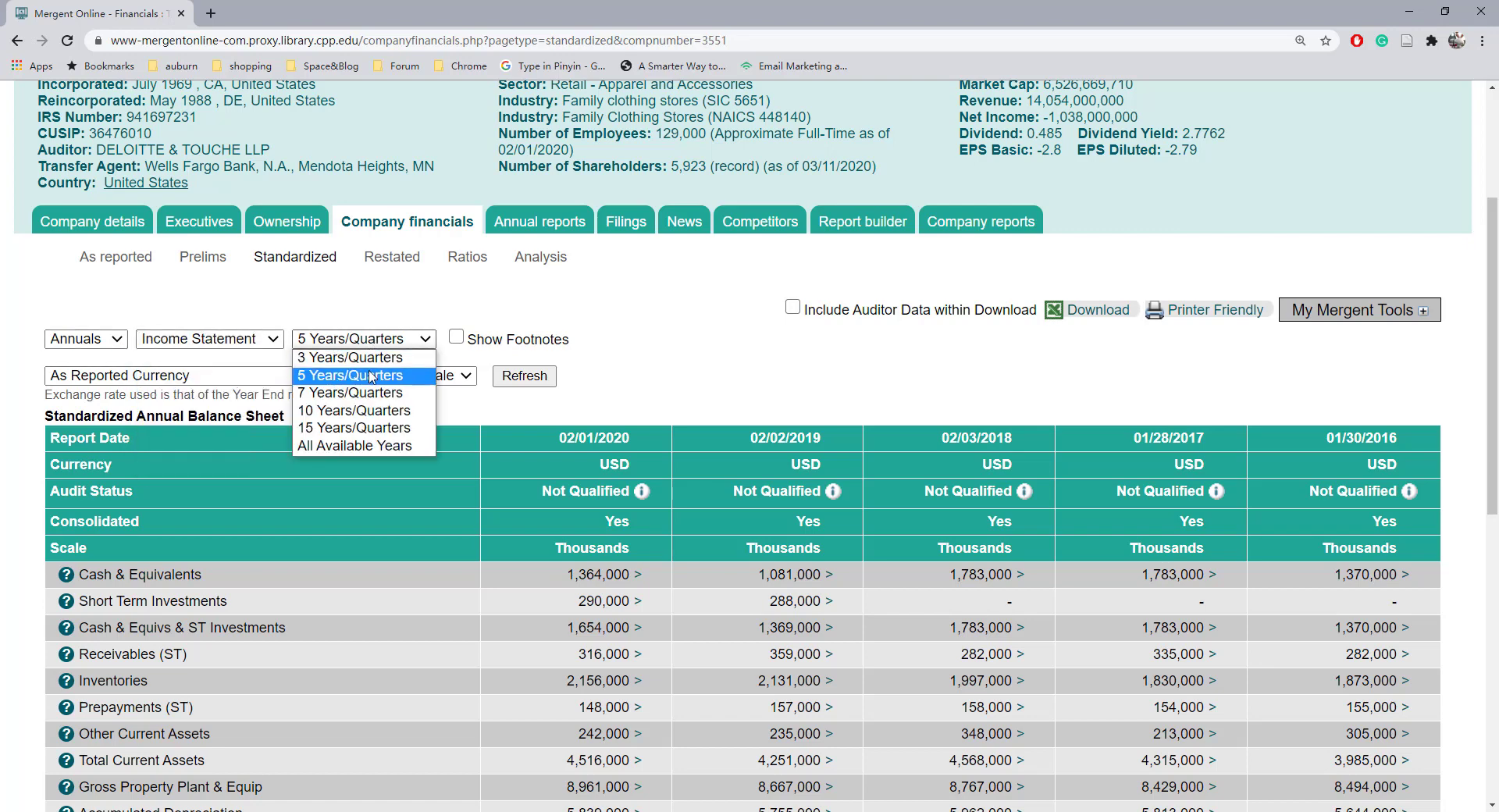
{"action": "left_click", "coordinate": [367, 411]}
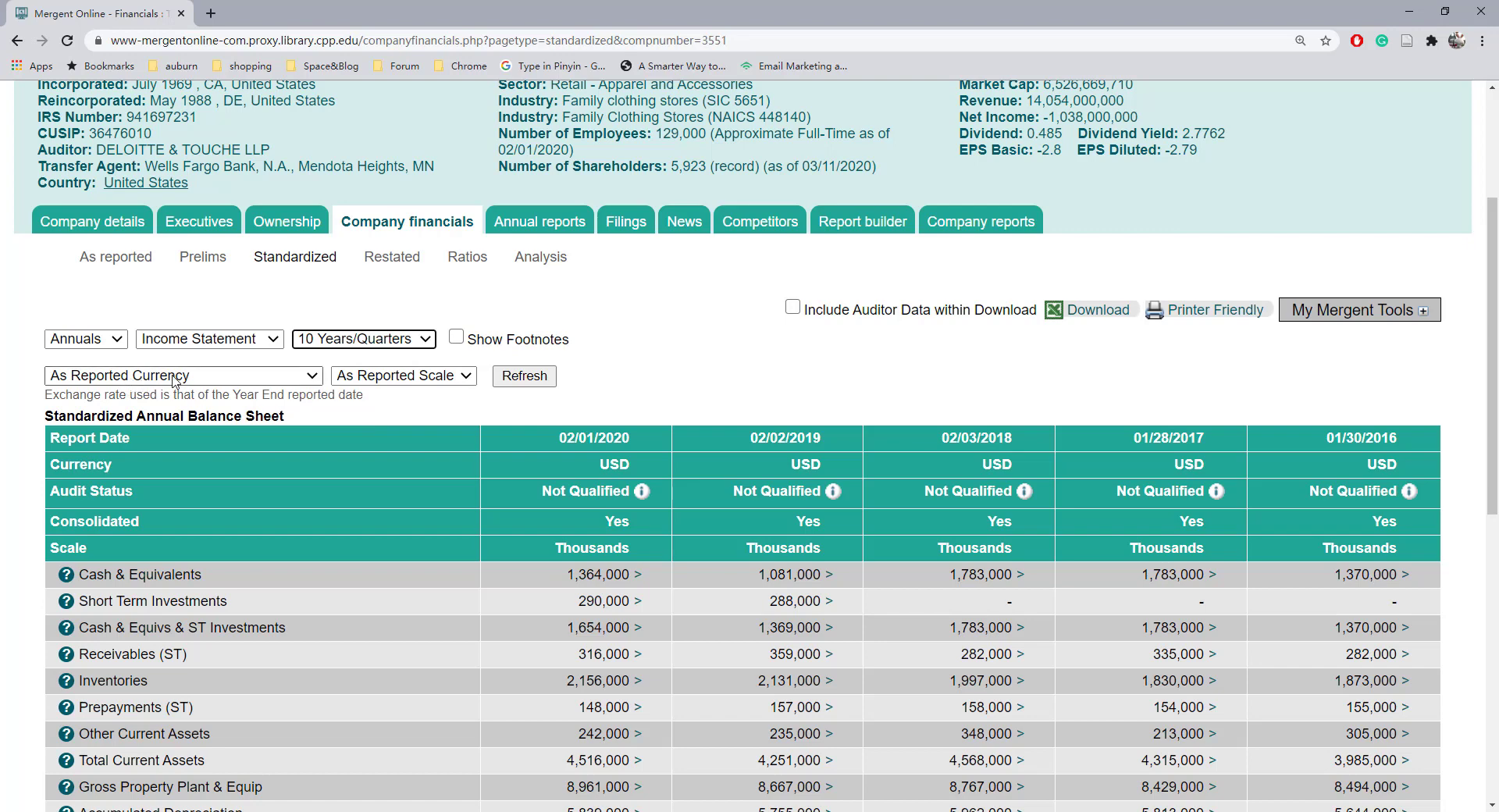
Set the report's currency to United States Dollar and scale to In Thousands, and refresh the statement.
{"action": "left_click", "coordinate": [129, 377]}
{"action": "left_click_drag", "start_coordinate": [316, 407], "coordinate": [298, 722]}
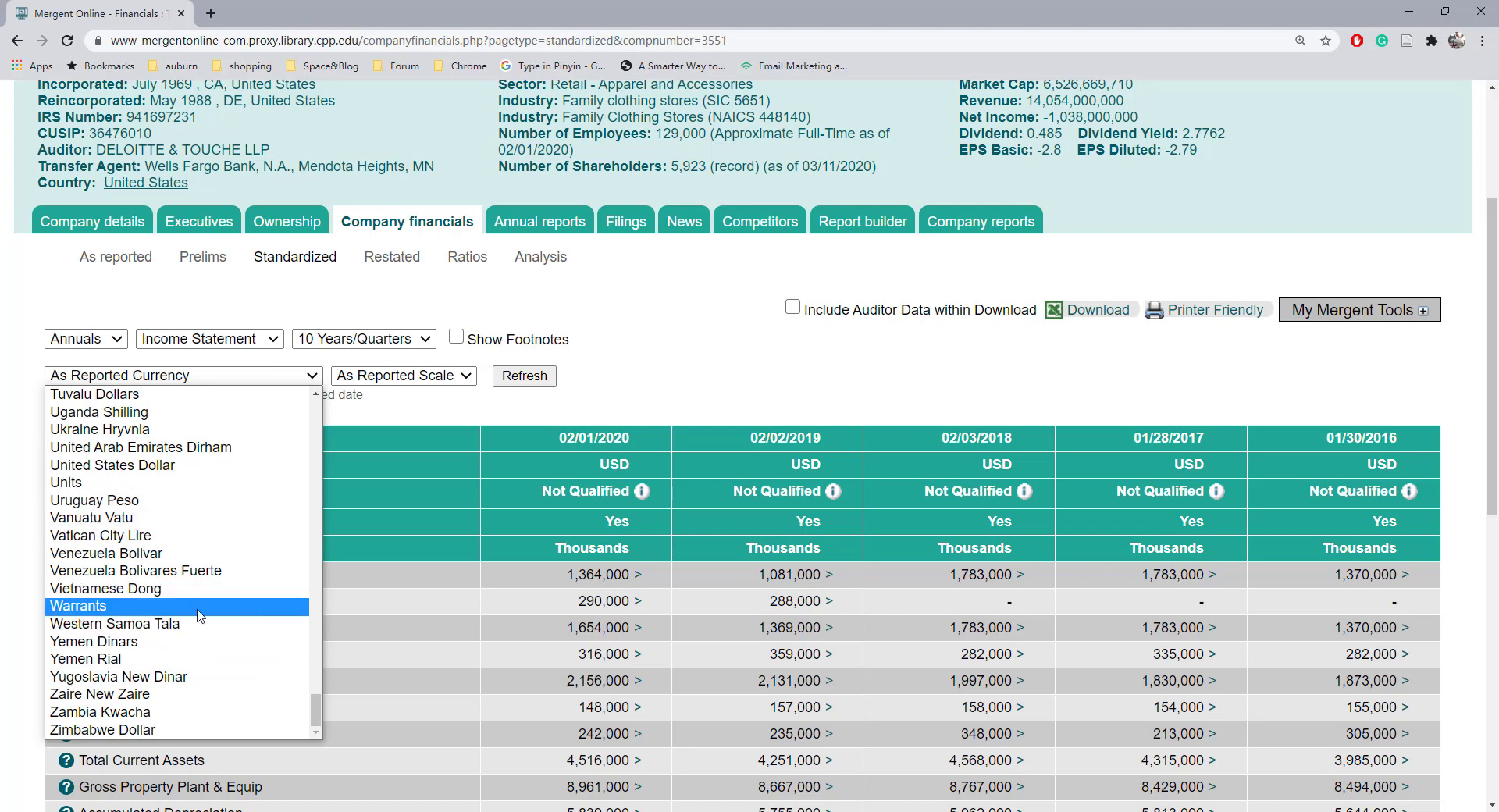
{"action": "left_click", "coordinate": [244, 466]}
{"action": "left_click", "coordinate": [429, 378]}
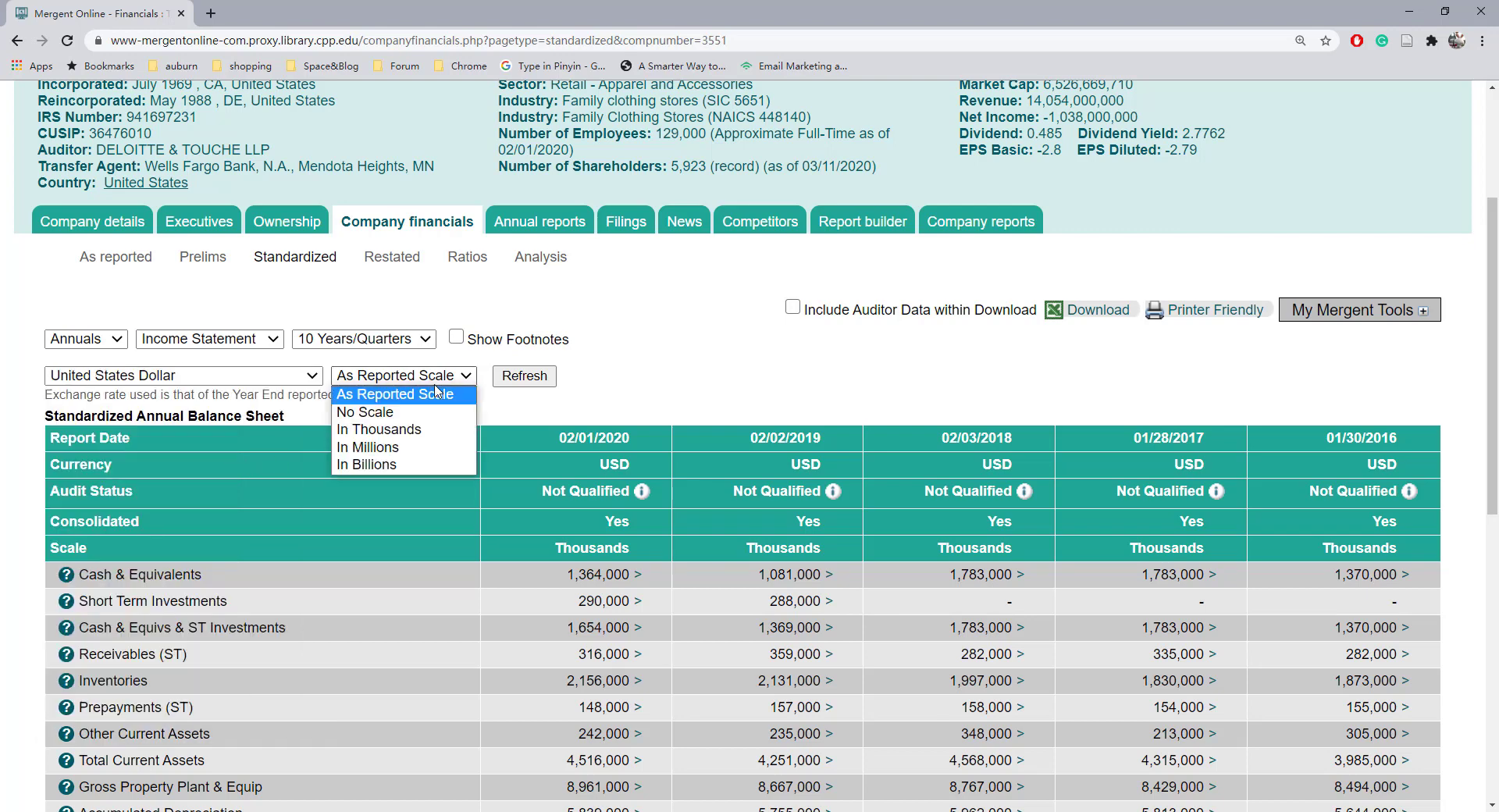
{"action": "left_click", "coordinate": [440, 428]}
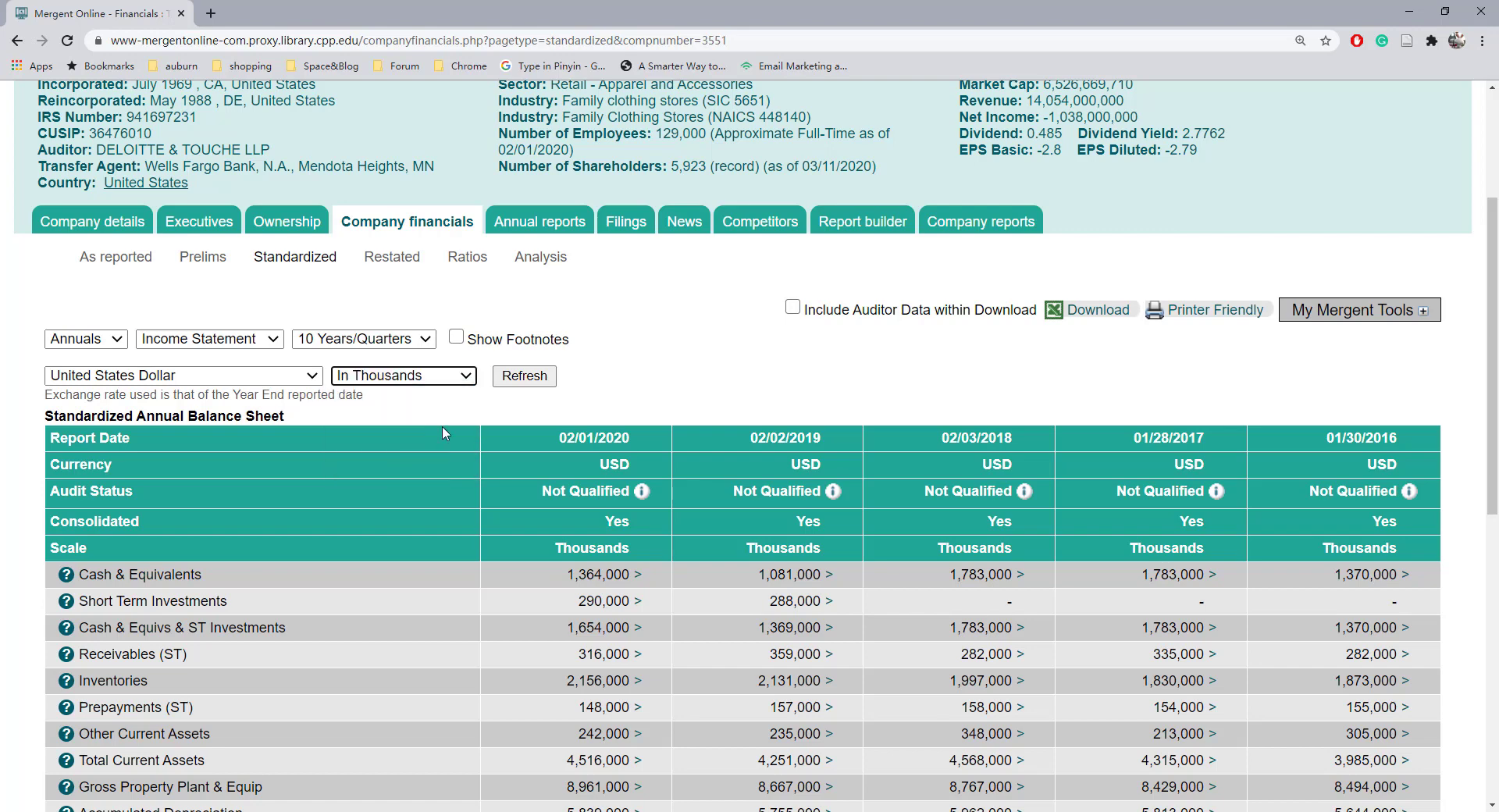
{"action": "left_click", "coordinate": [536, 381]}
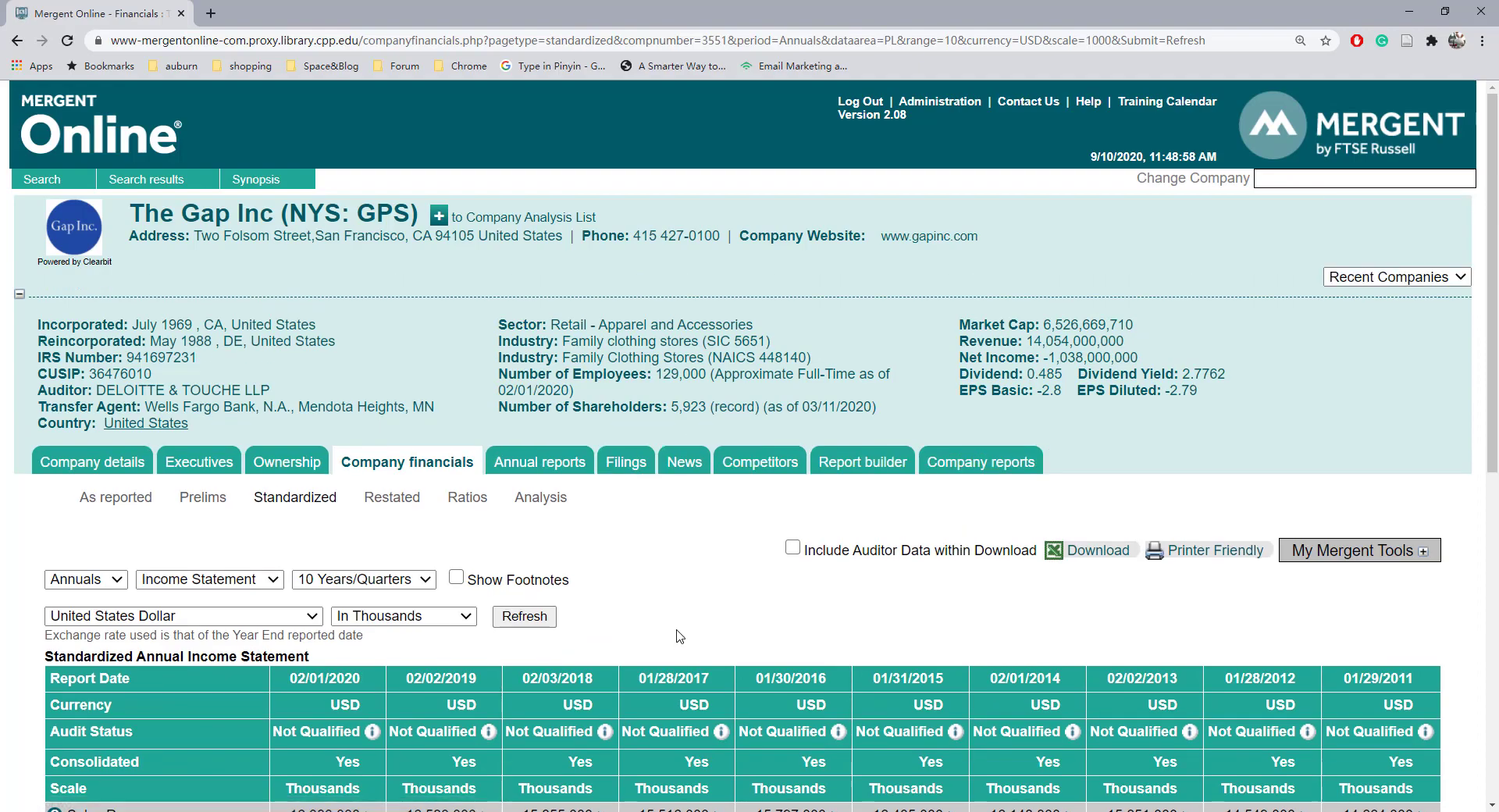
Look over the standardized annual income statement and download it as an Excel file.
{"action": "scroll", "coordinate": [676, 636], "scroll_direction": "down", "scroll_amount": 8}
{"action": "scroll", "coordinate": [1072, 604], "scroll_direction": "up", "scroll_amount": 8}
{"action": "left_click_drag", "start_coordinate": [1094, 579], "coordinate": [1095, 556]}
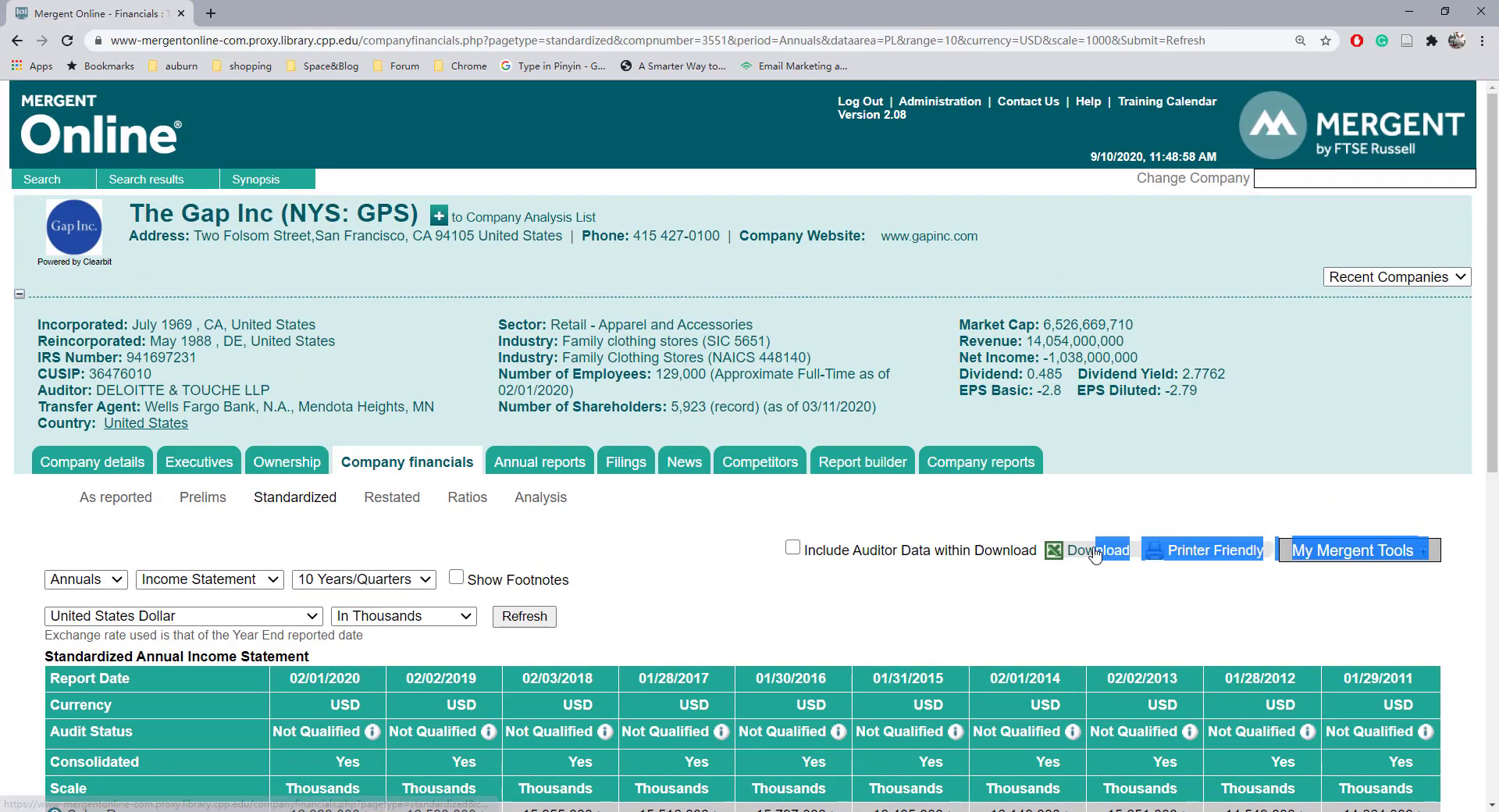
{"action": "left_click", "coordinate": [760, 616]}
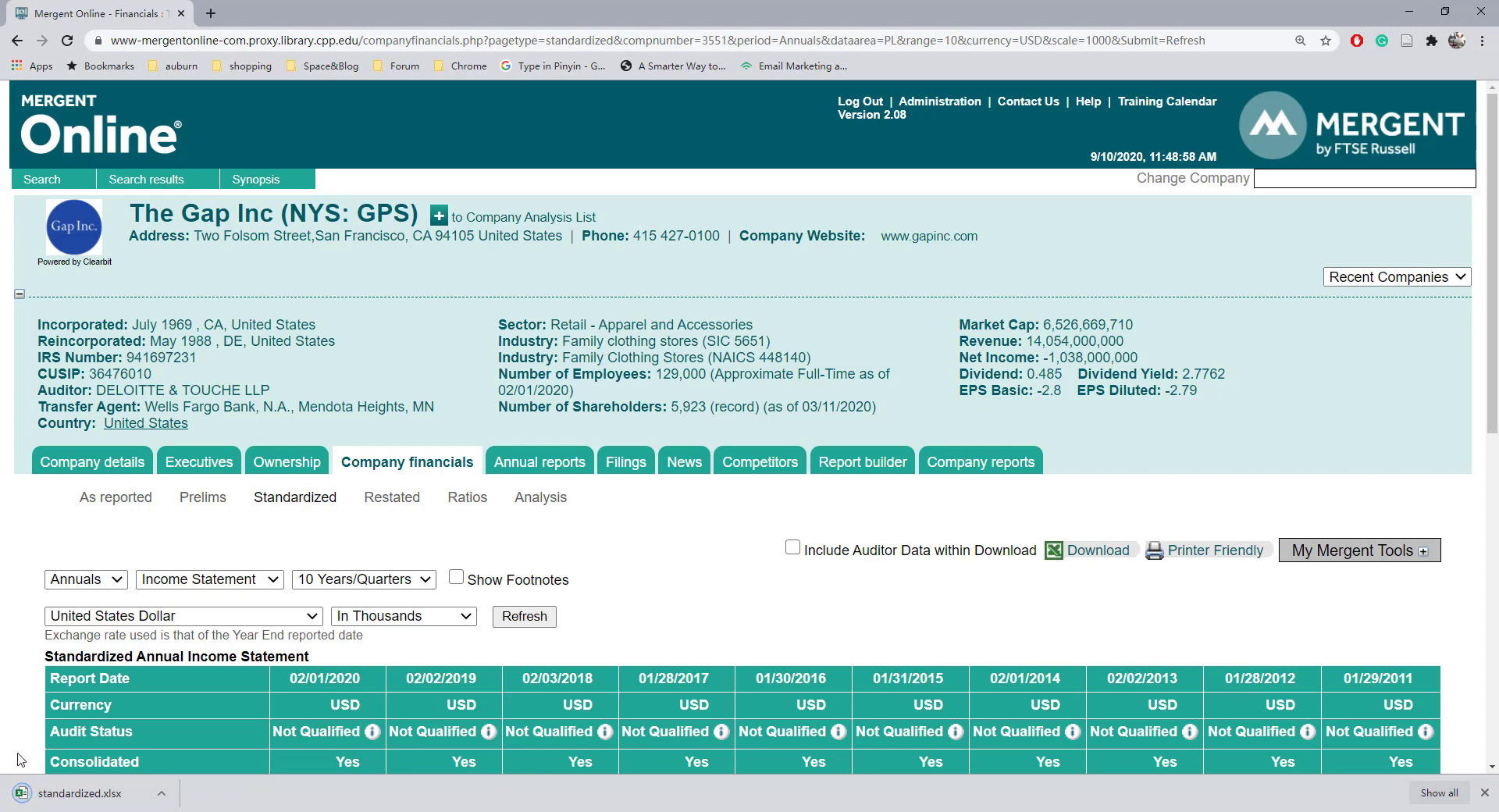
Open the downloaded standardized.xlsx in Excel and enable editing.
{"action": "left_click", "coordinate": [78, 792]}
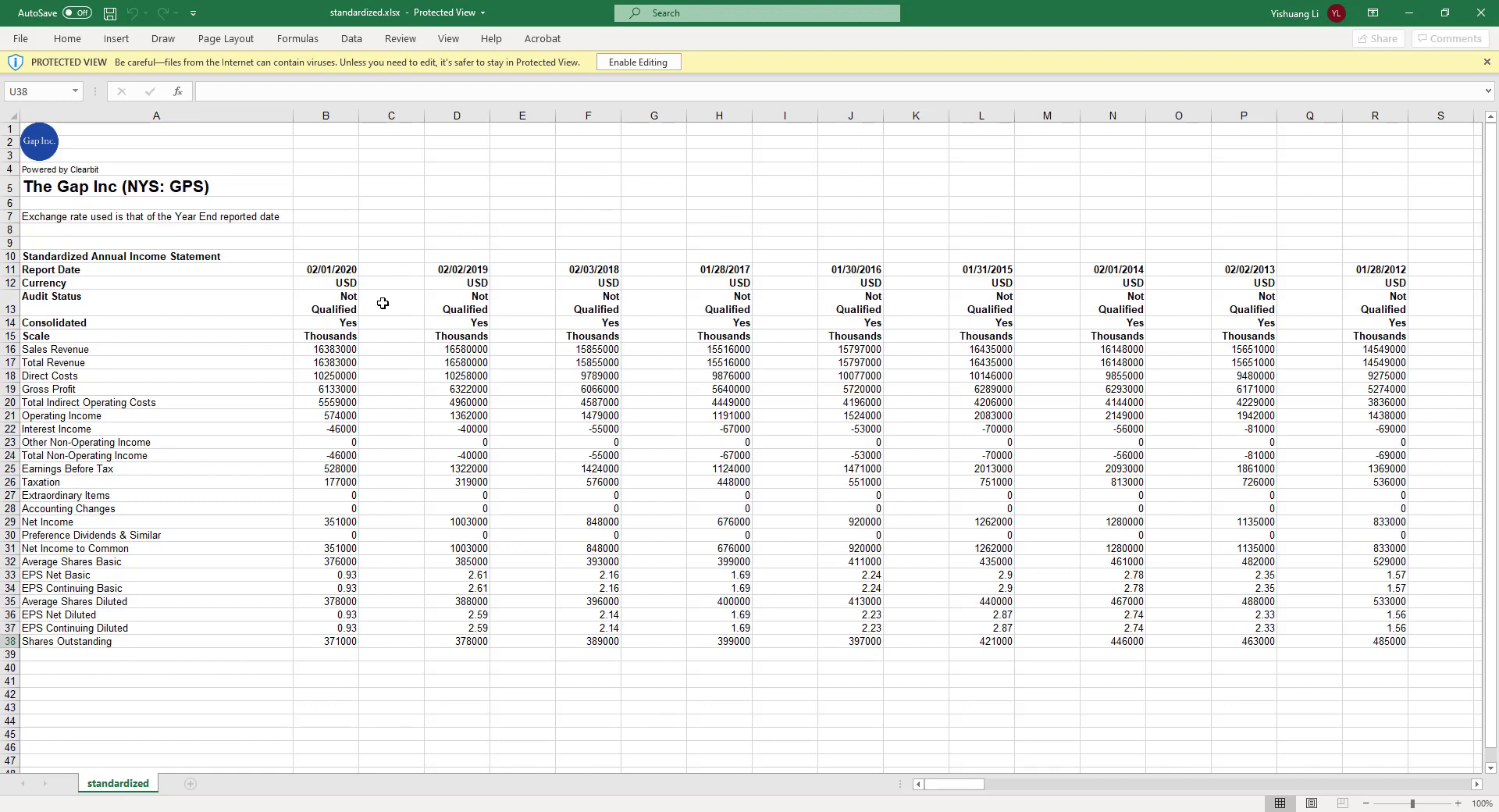
{"action": "left_click", "coordinate": [624, 61]}
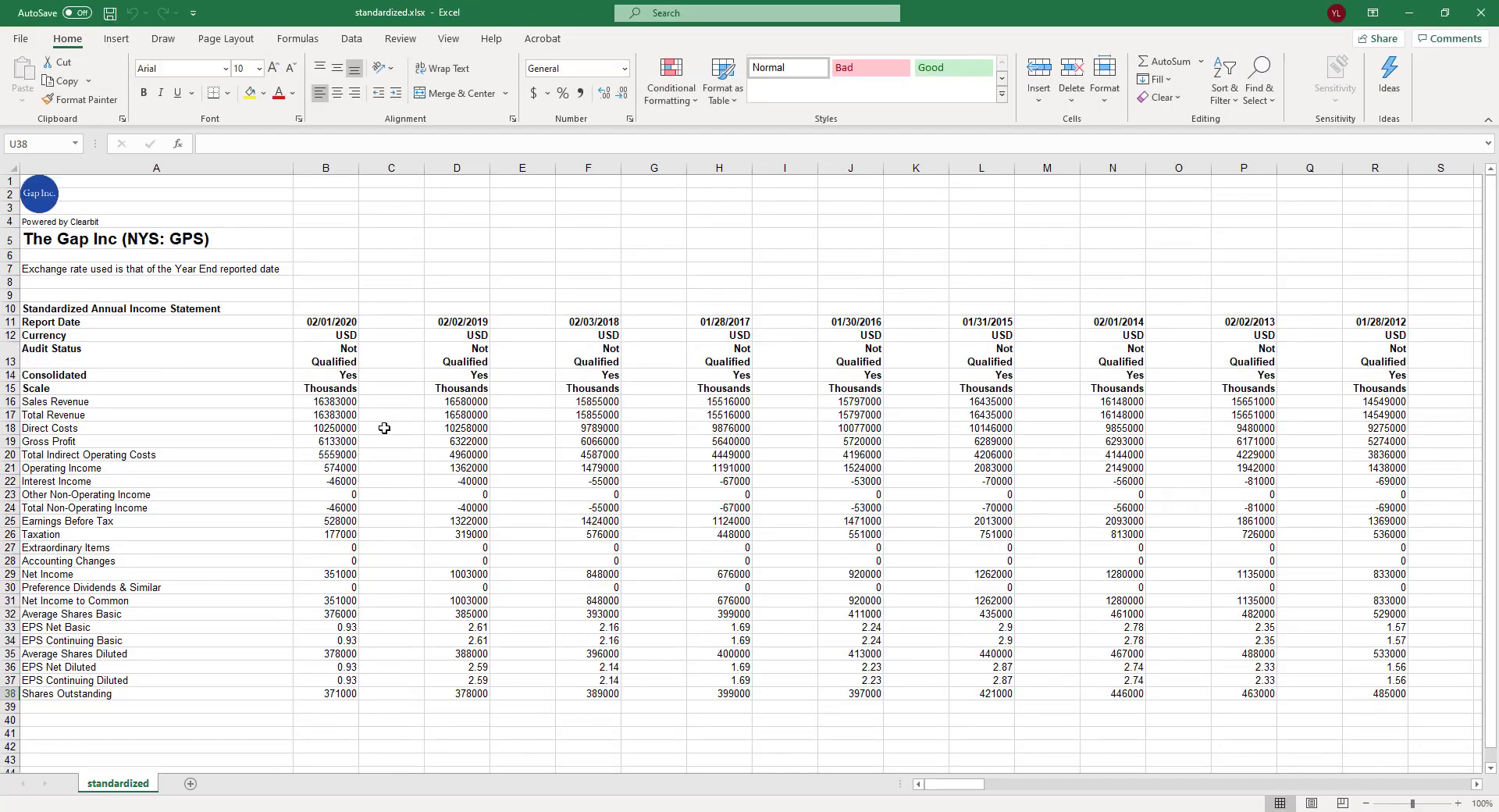
{"action": "left_click", "coordinate": [395, 432]}
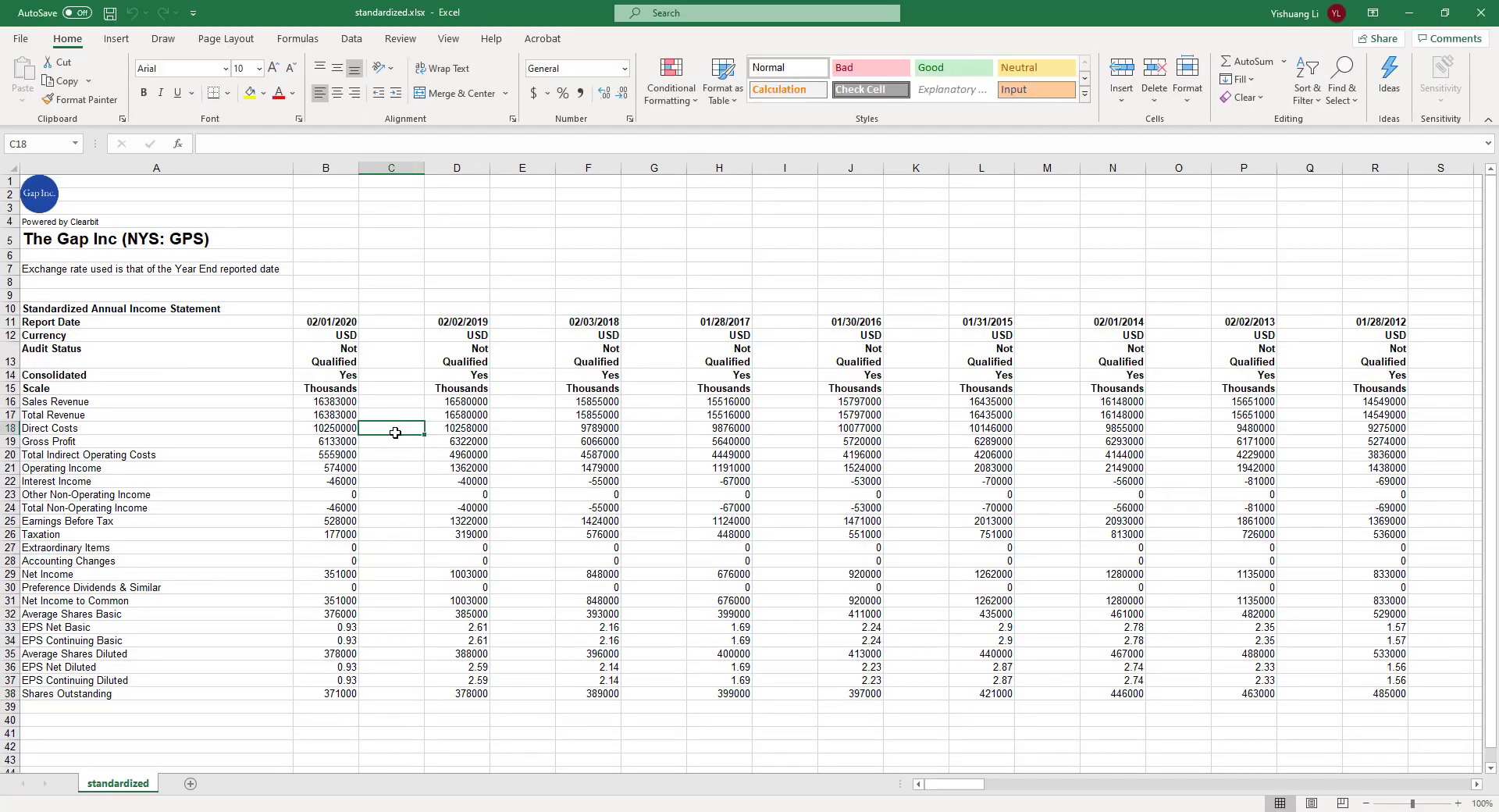
{"action": "left_click", "coordinate": [383, 387]}
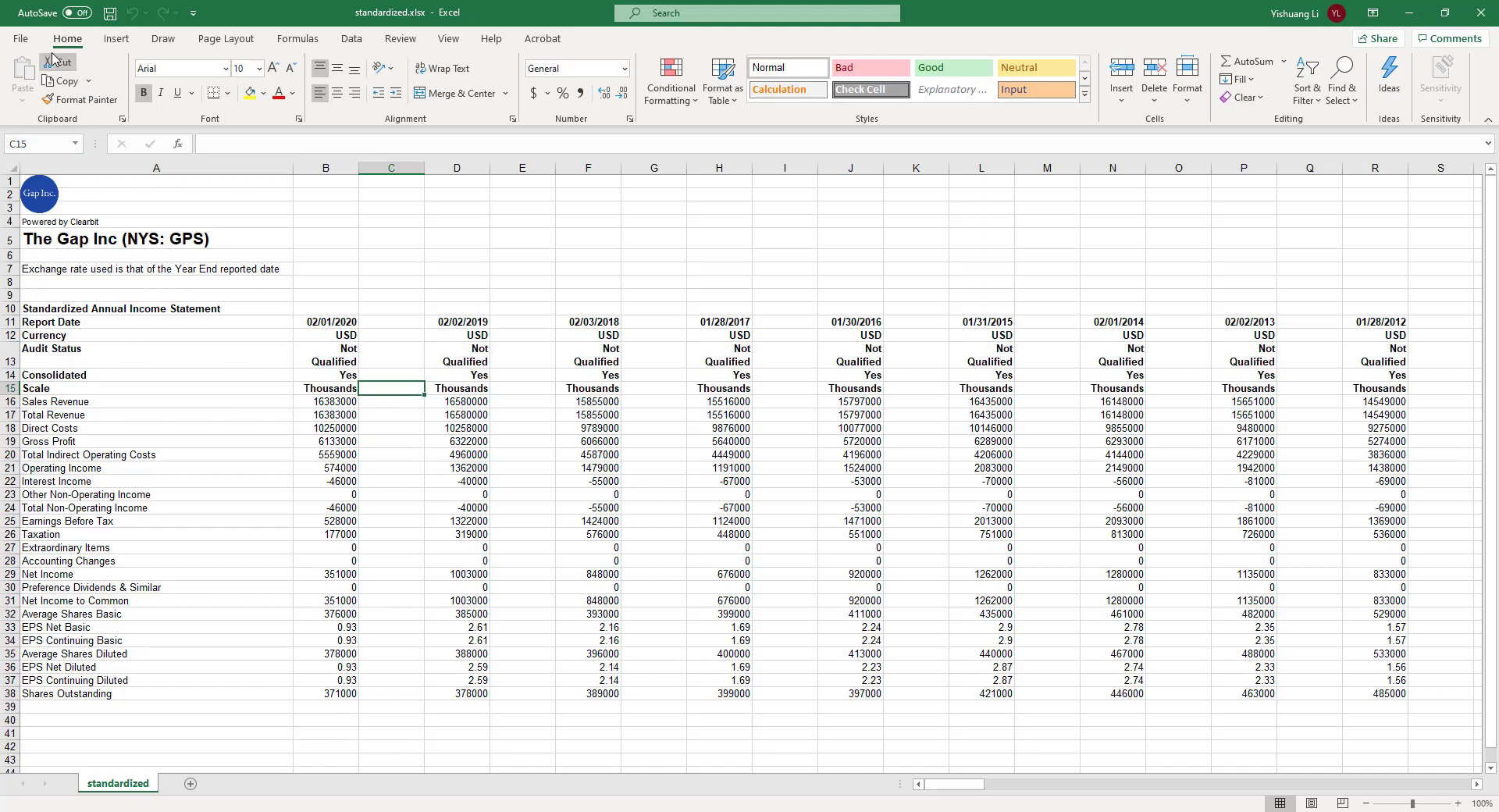
Create a new blank workbook.
{"action": "left_click", "coordinate": [21, 38]}
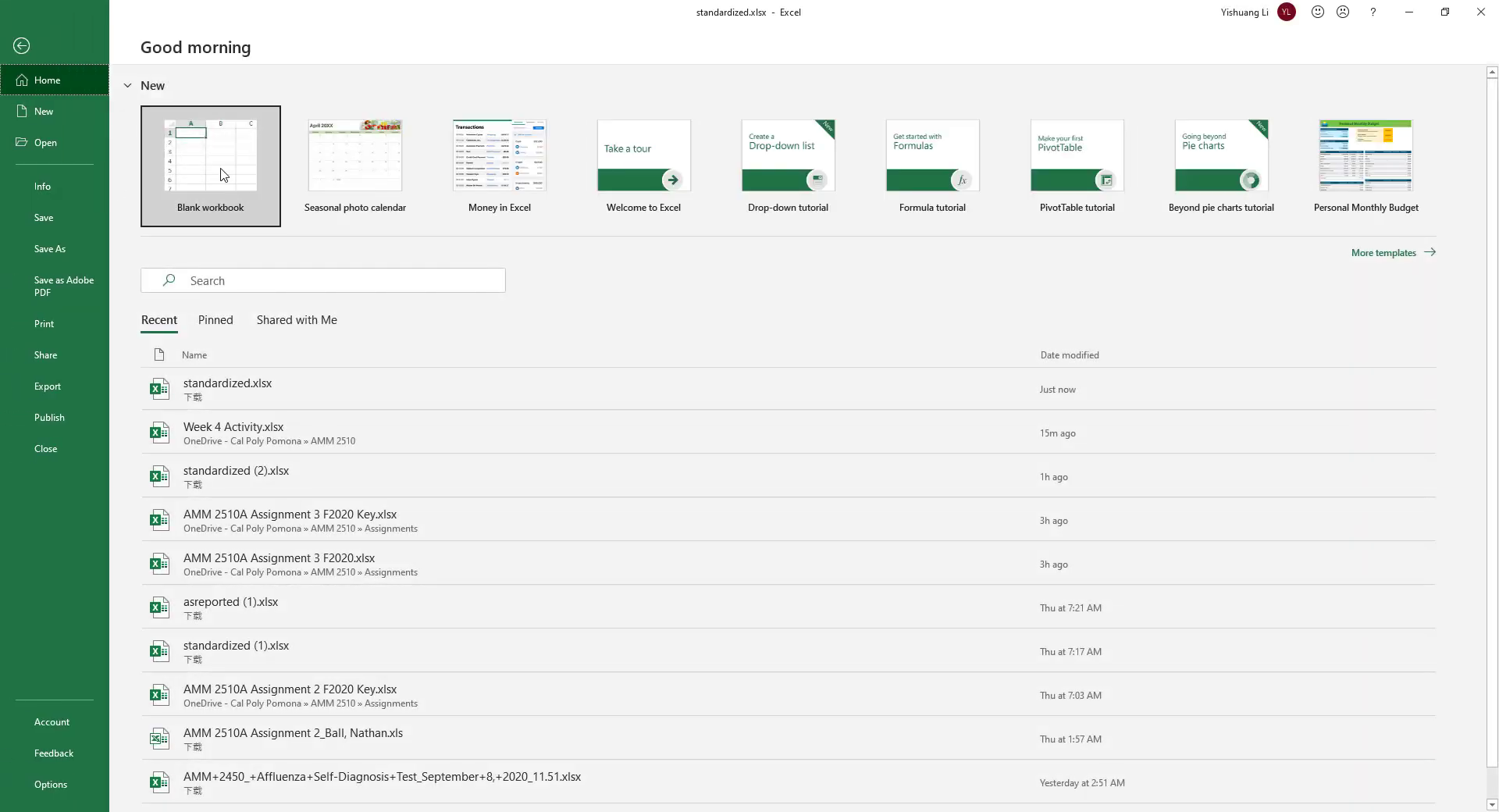
{"action": "left_click", "coordinate": [216, 174]}
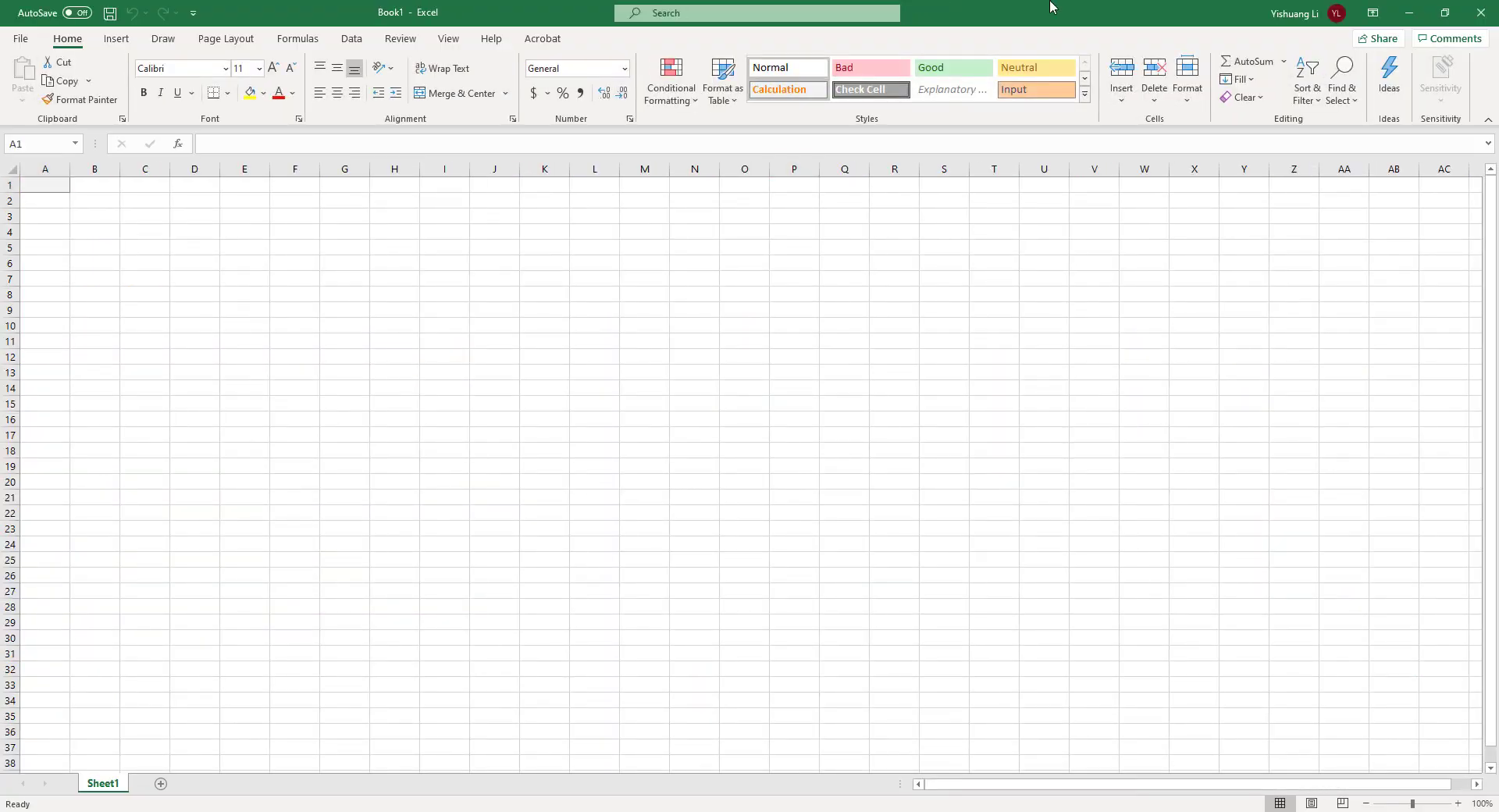
{"action": "left_click_drag", "start_coordinate": [1043, 11], "coordinate": [1068, 85]}
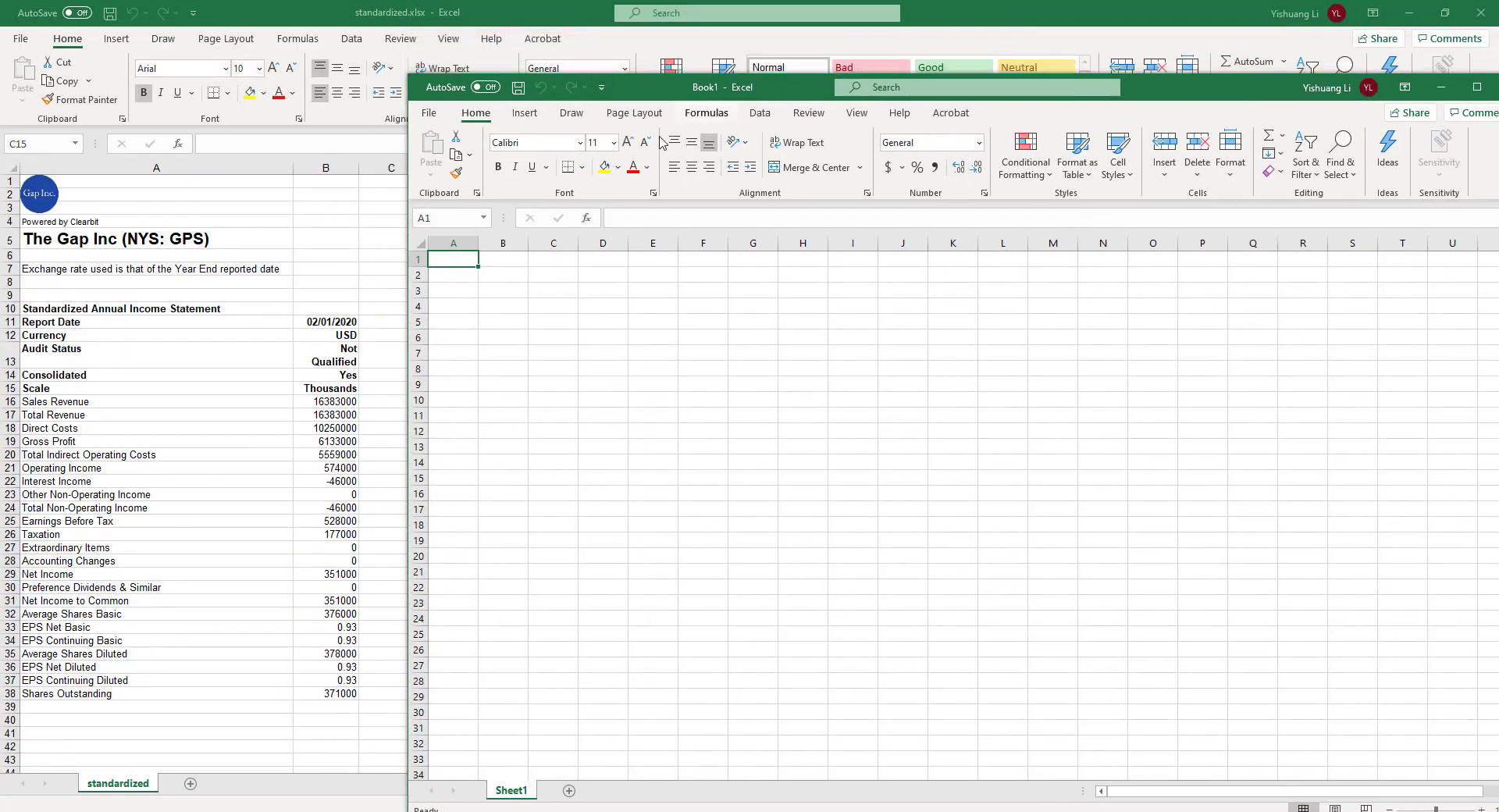
{"action": "left_click_drag", "start_coordinate": [692, 95], "coordinate": [709, 98]}
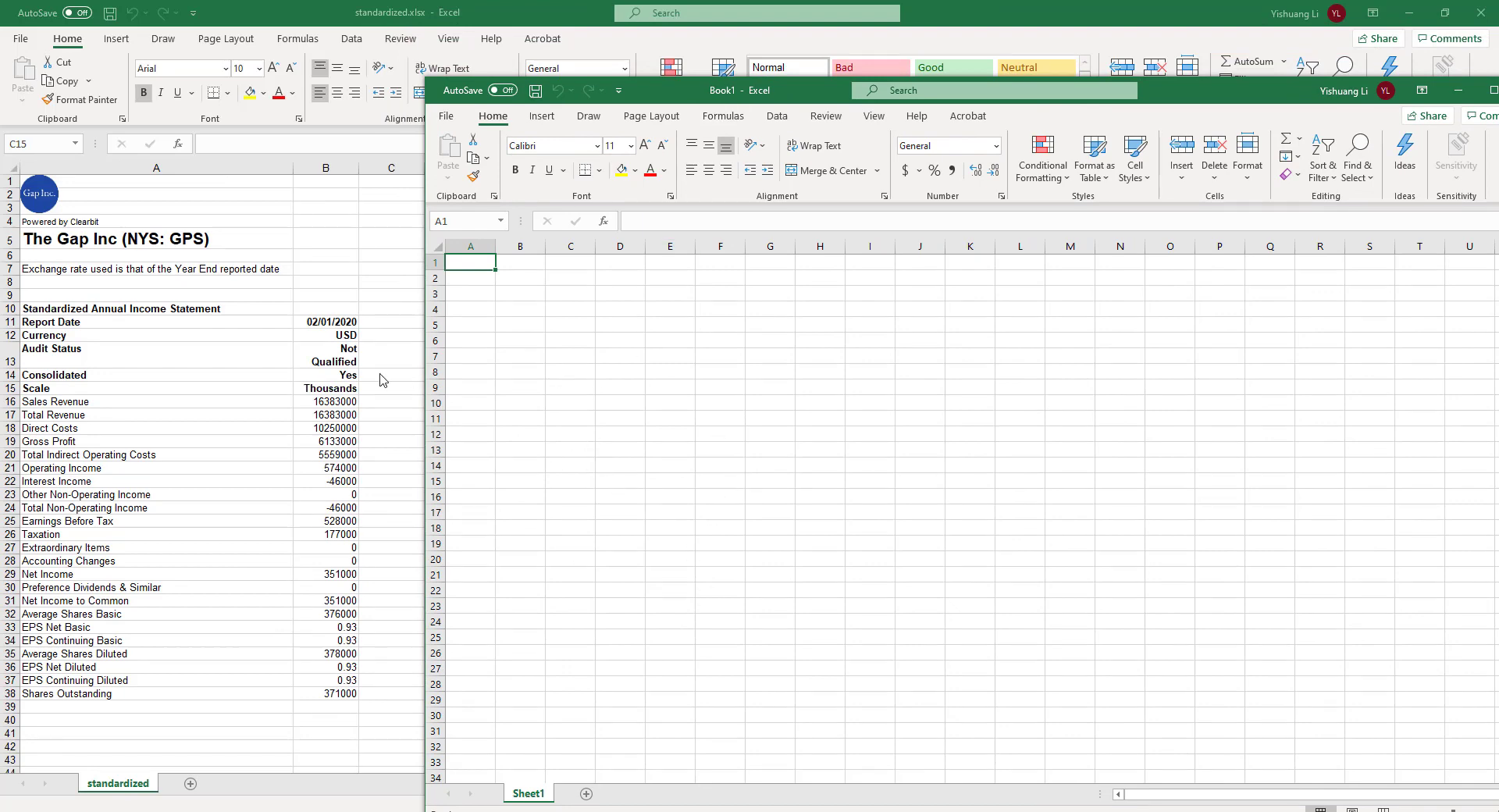
{"action": "left_click", "coordinate": [310, 11]}
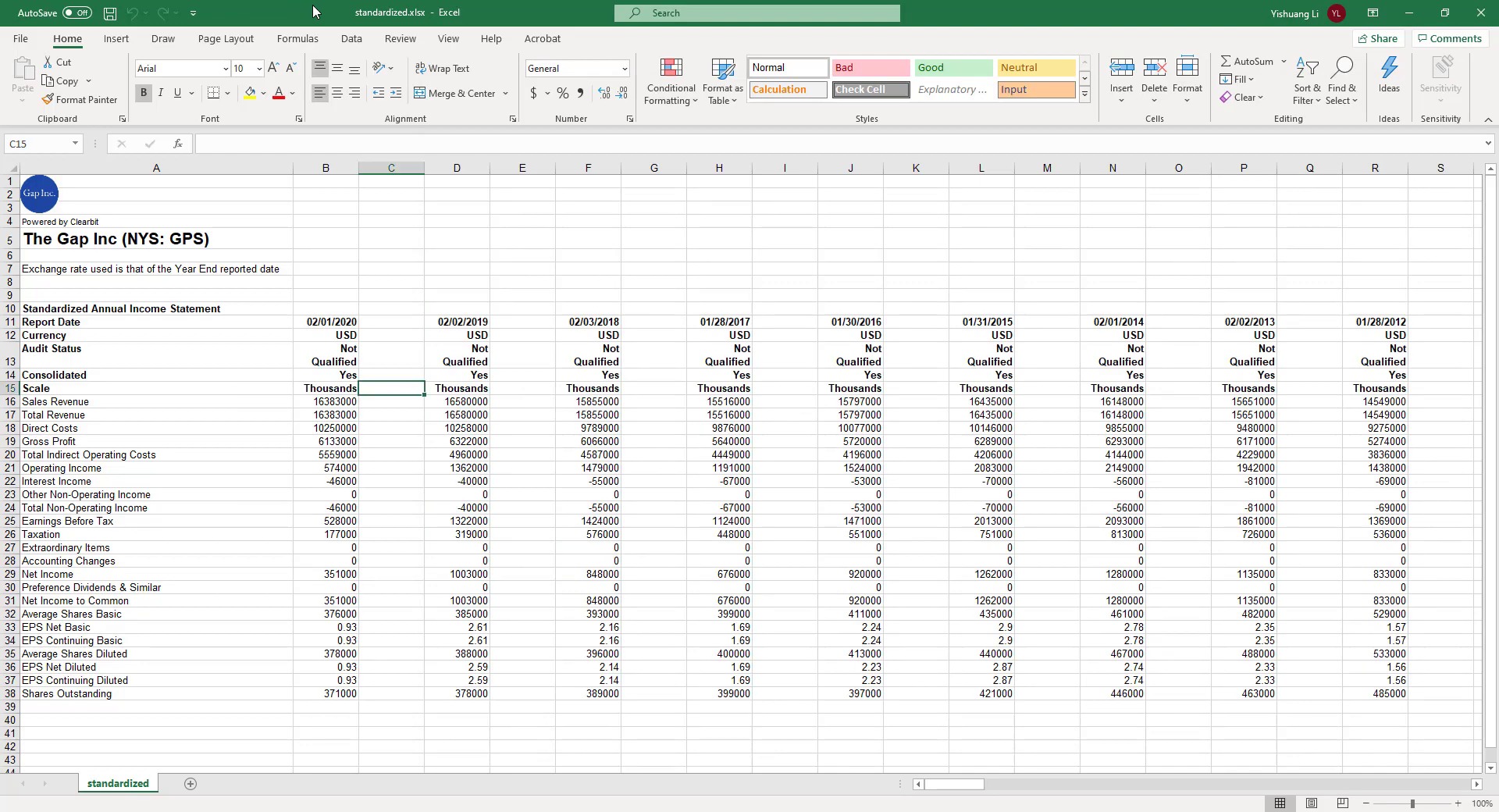
{"action": "left_click_drag", "start_coordinate": [305, 7], "coordinate": [2, 118]}
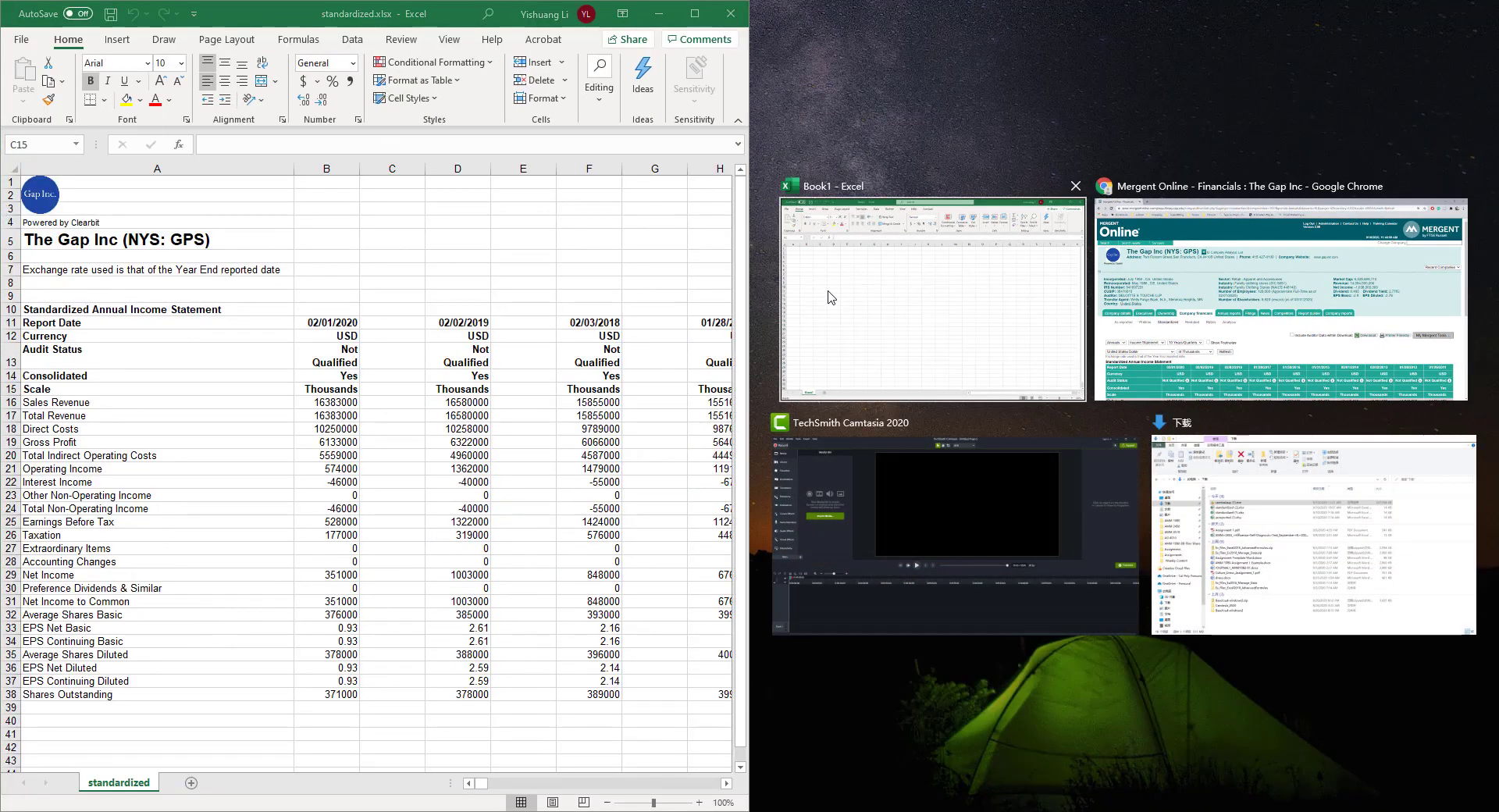
{"action": "left_click", "coordinate": [830, 294]}
{"action": "left_click", "coordinate": [731, 13]}
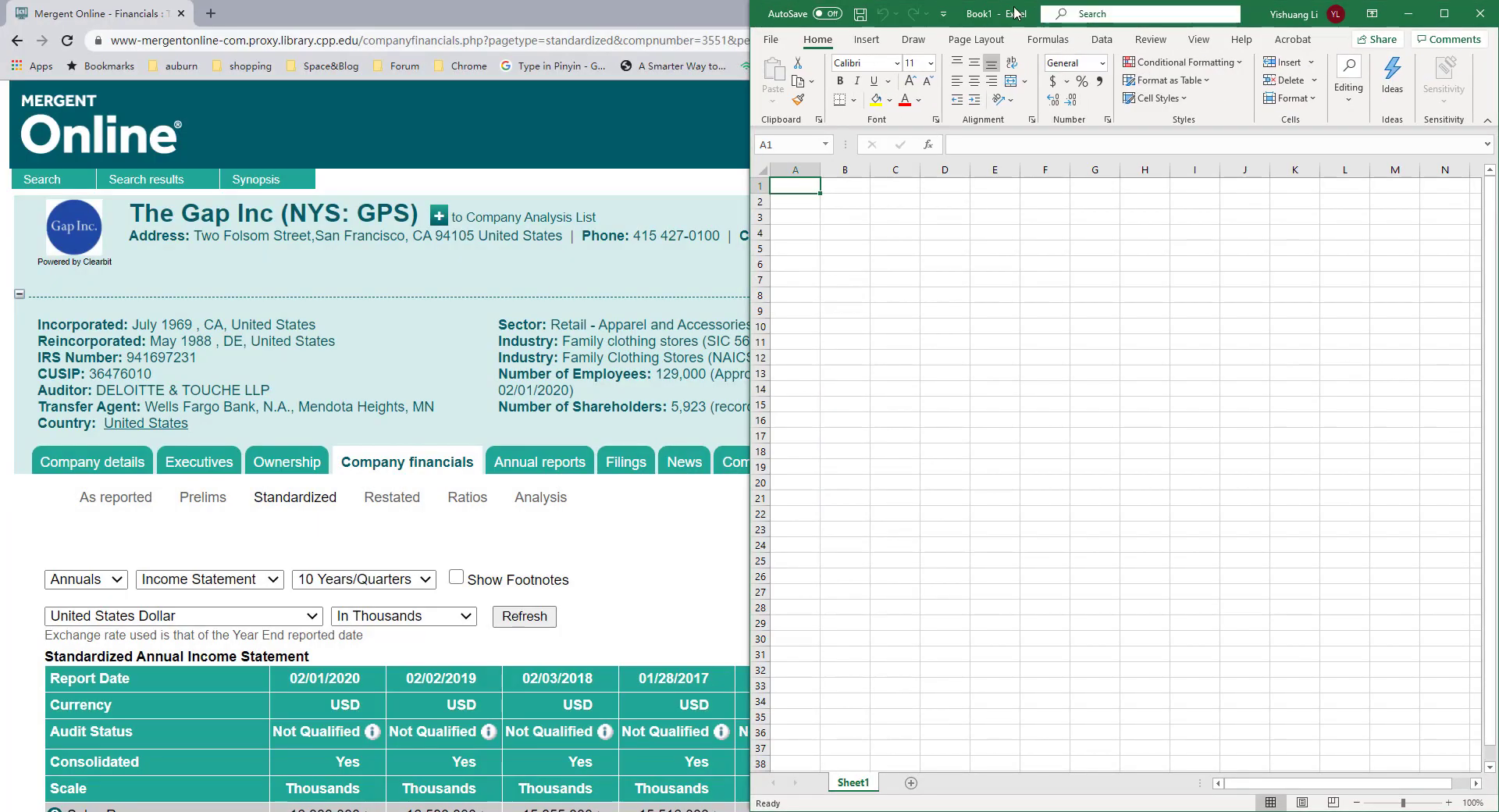
{"action": "left_click_drag", "start_coordinate": [934, 3], "coordinate": [539, 2]}
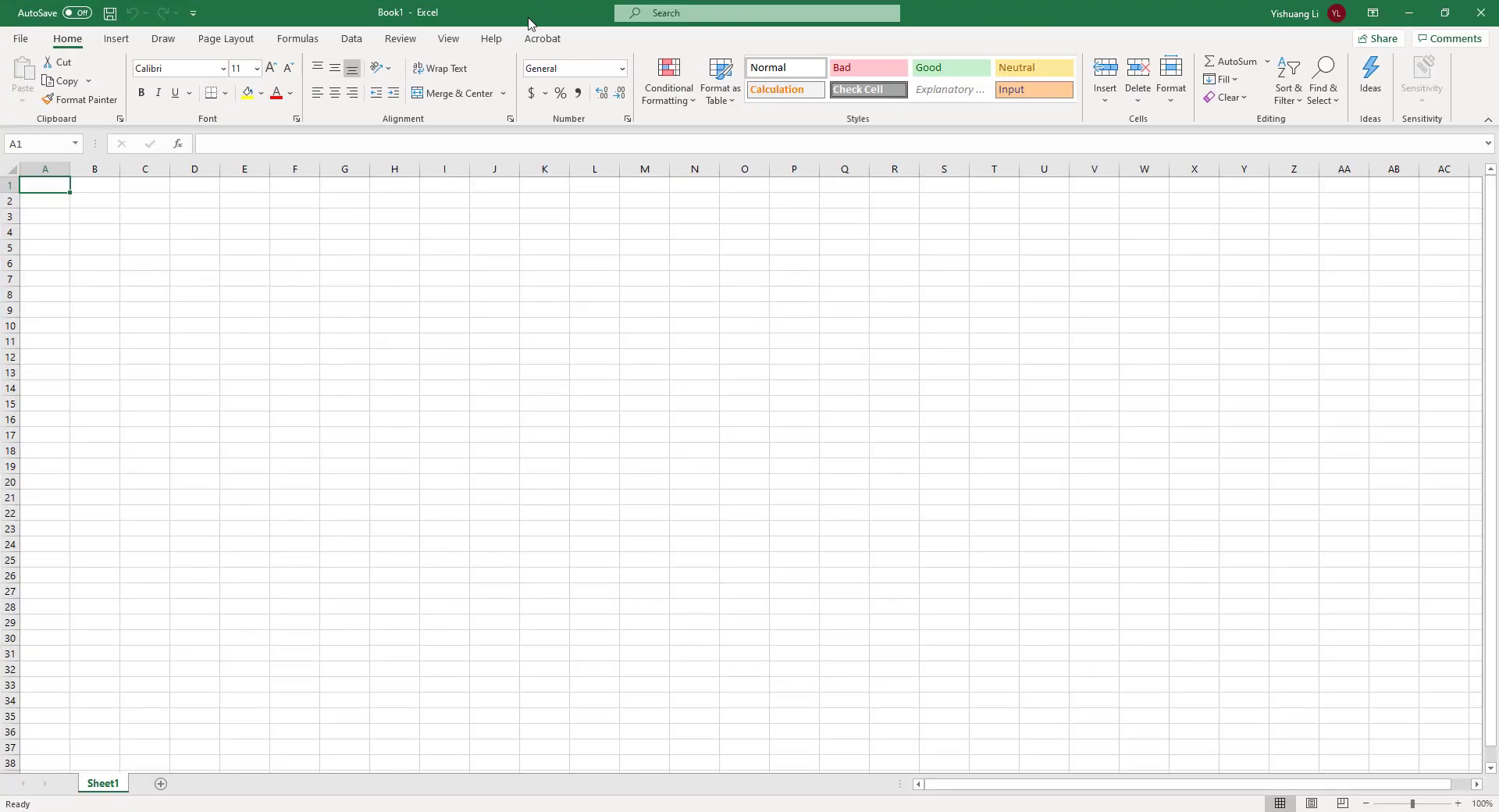
Import the standardized sheet from the downloaded standardized.xlsx workbook and open it in Power Query Editor for transforming.
{"action": "left_click", "coordinate": [350, 40]}
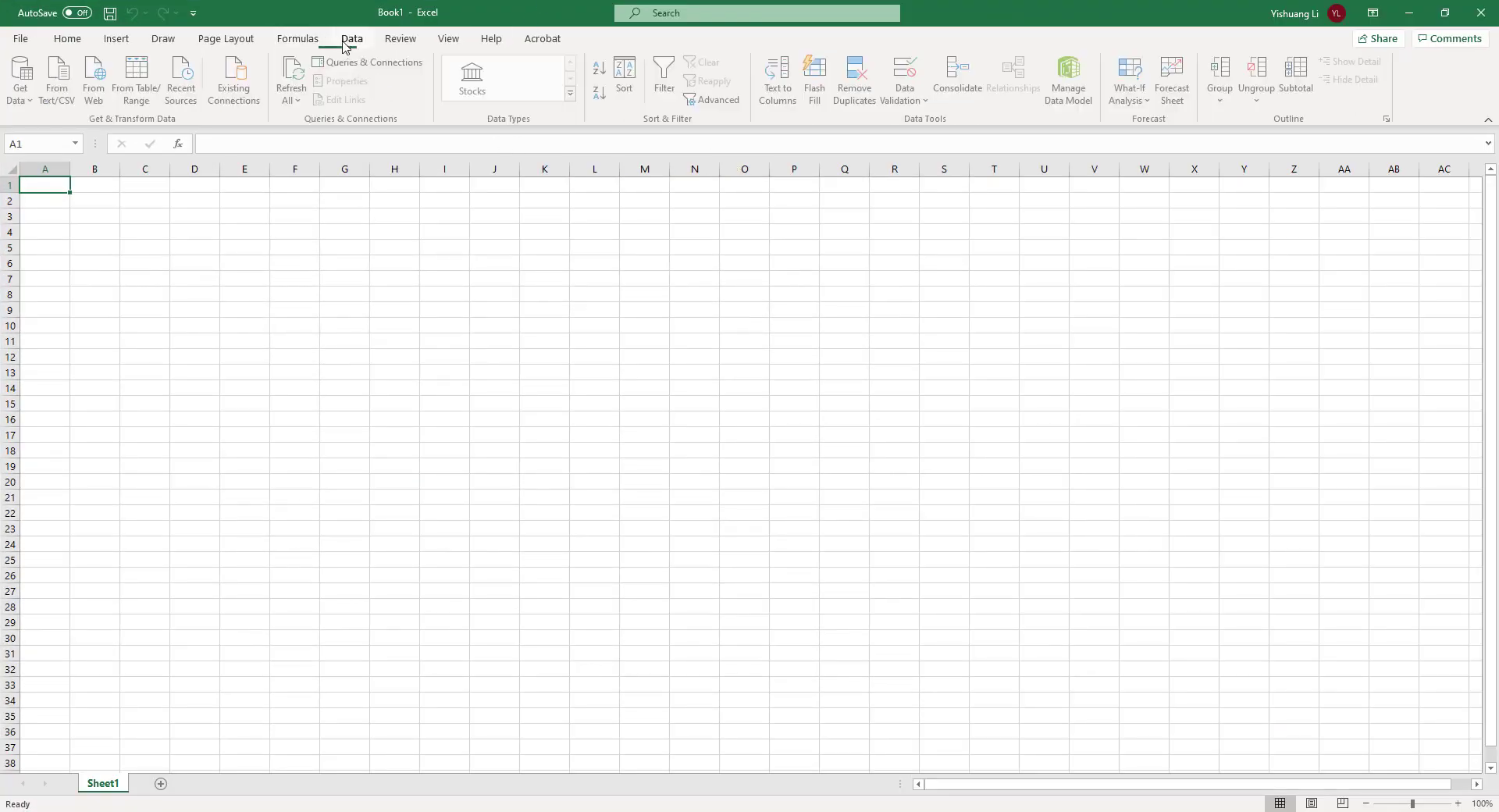
{"action": "left_click", "coordinate": [29, 102]}
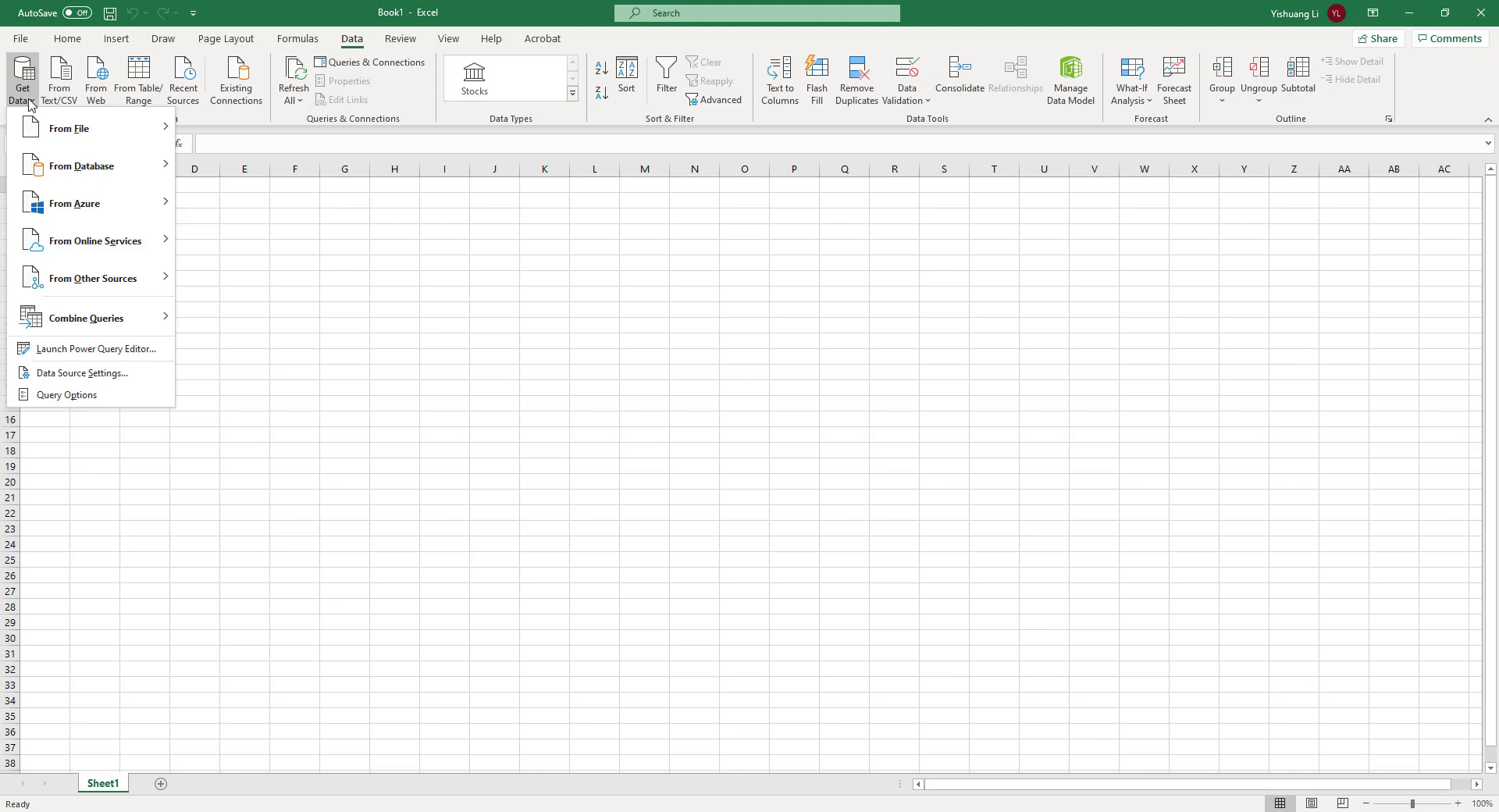
{"action": "mouse_move", "coordinate": [78, 128]}
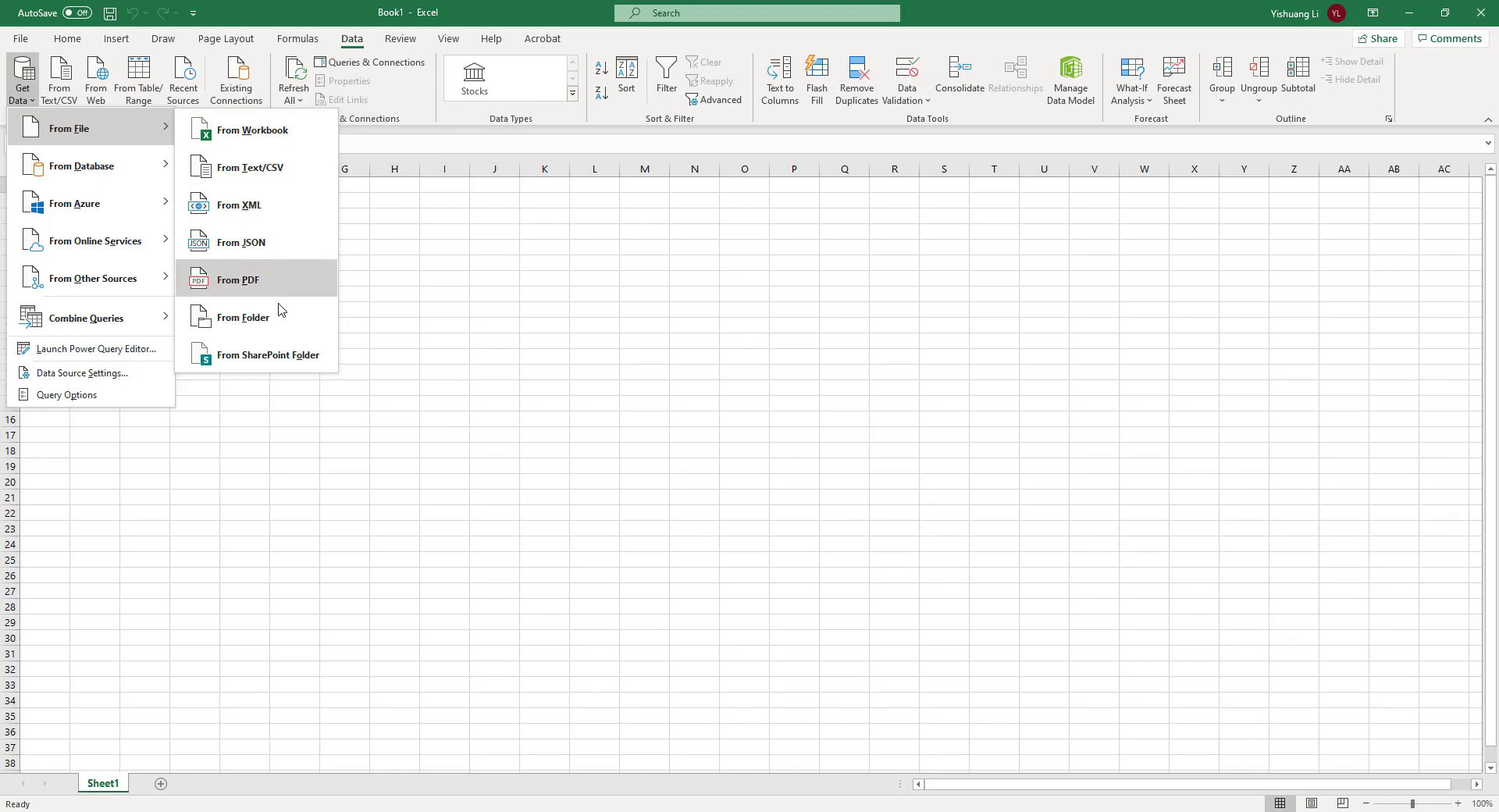
{"action": "mouse_move", "coordinate": [131, 168]}
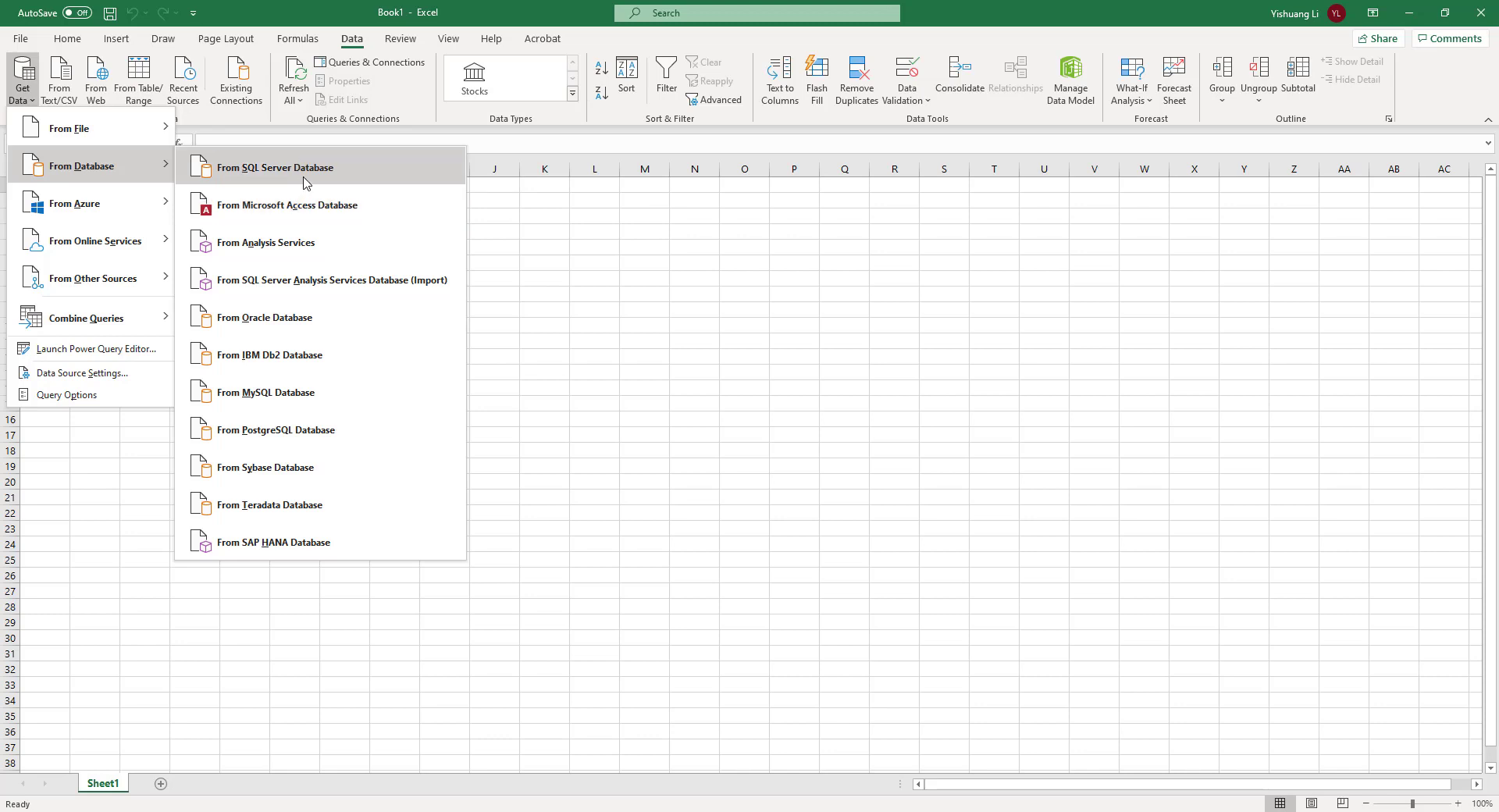
{"action": "mouse_move", "coordinate": [109, 203]}
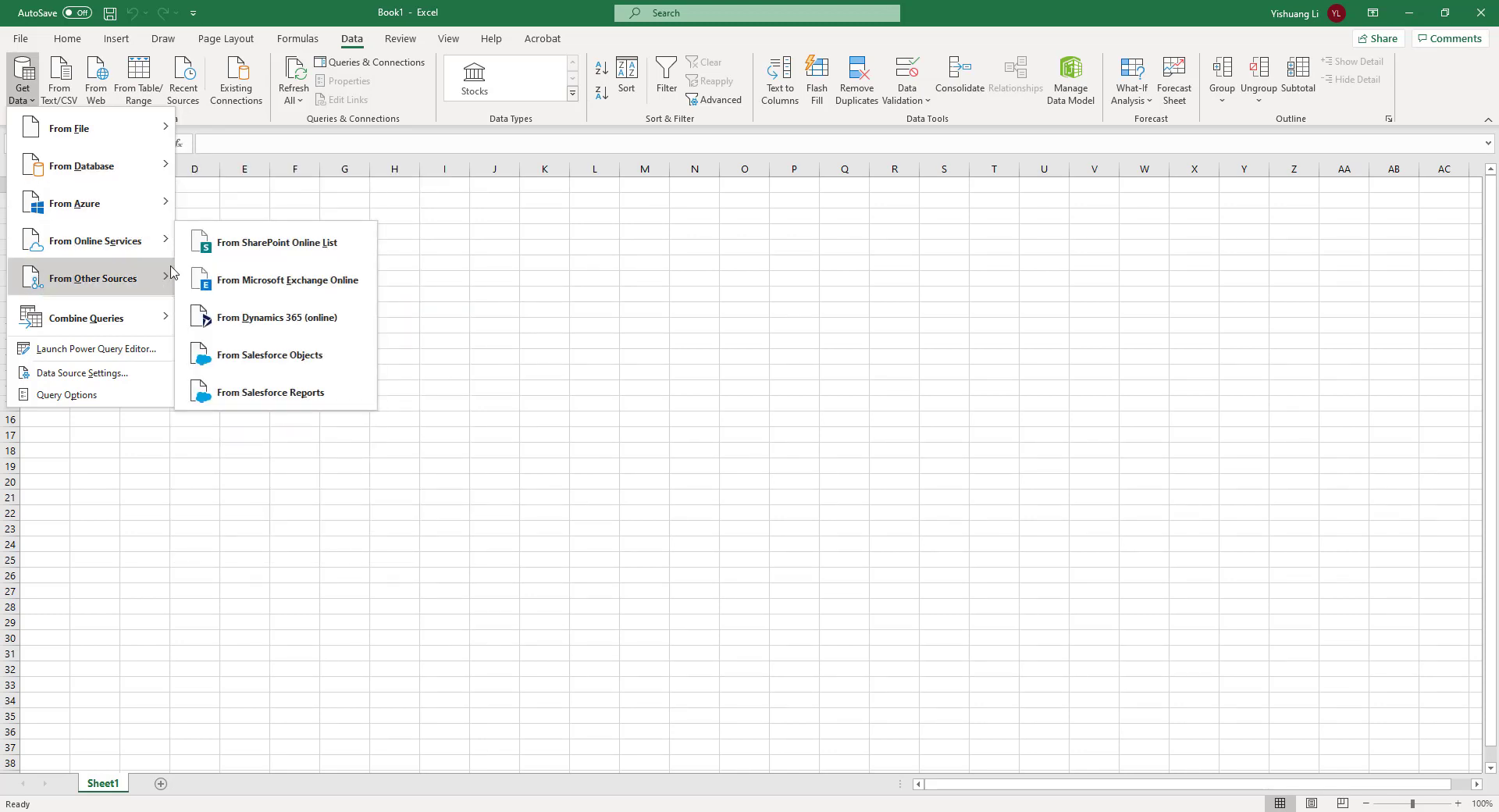
{"action": "mouse_move", "coordinate": [150, 269]}
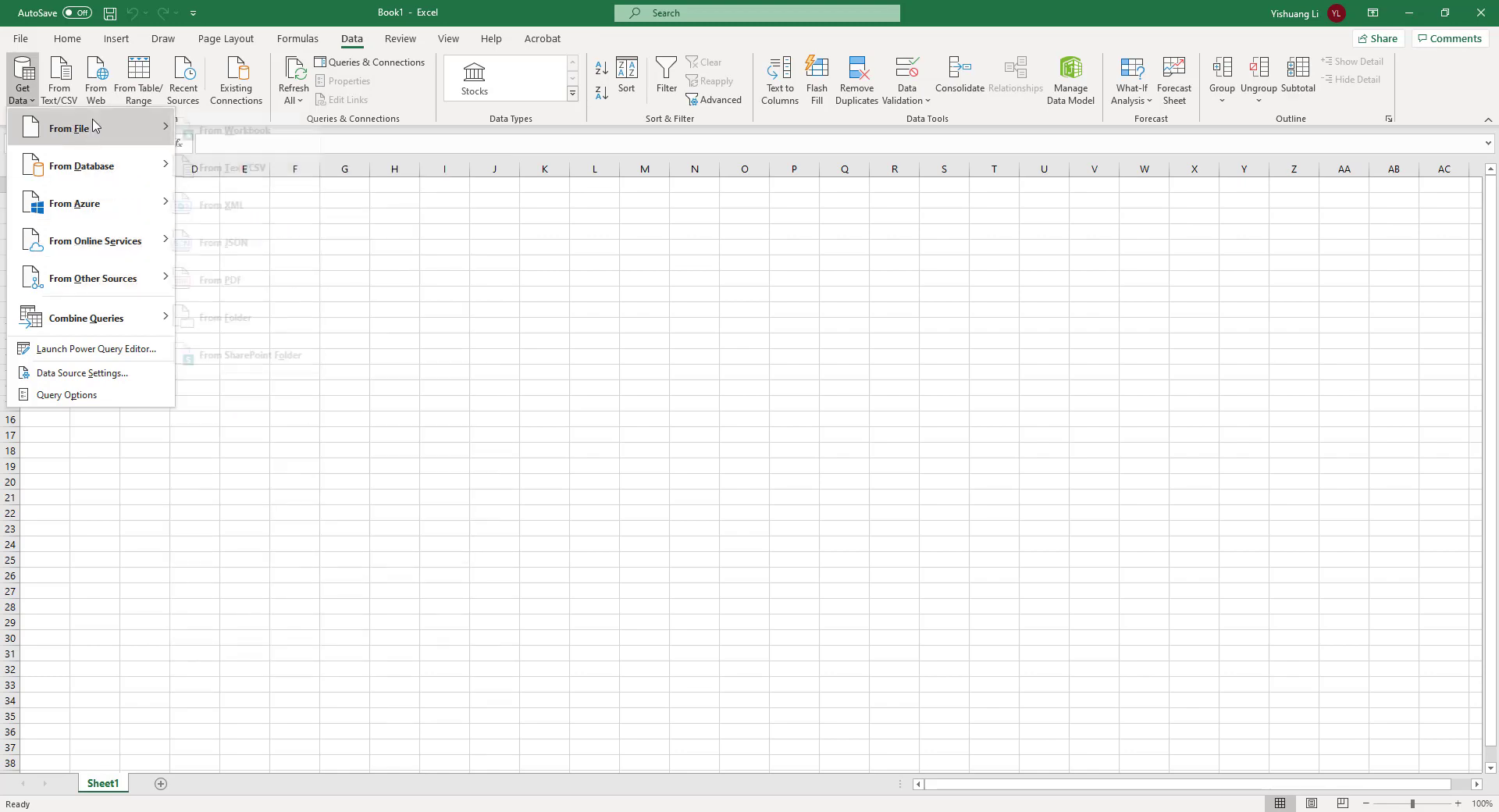
{"action": "left_click", "coordinate": [246, 136]}
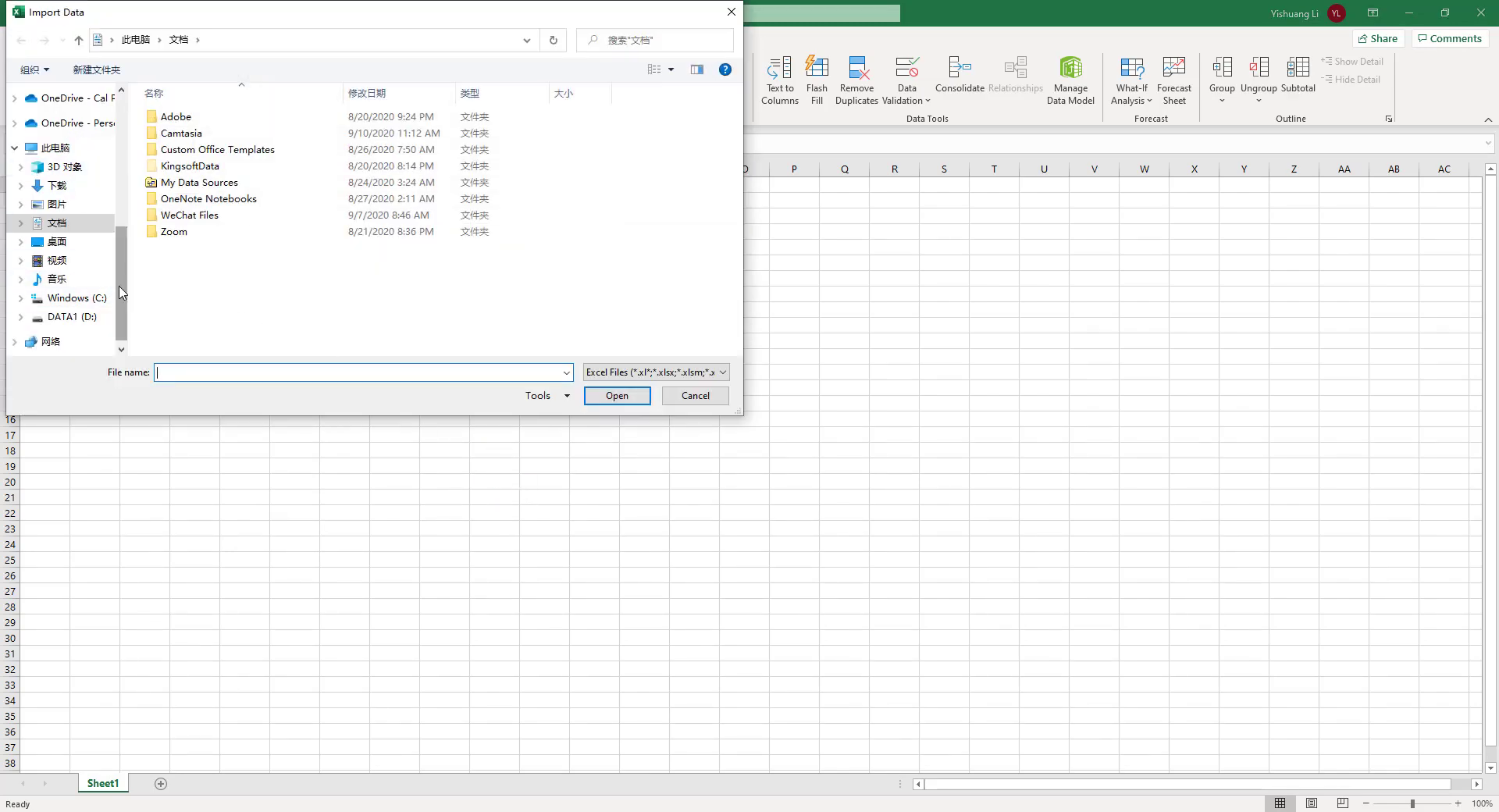
{"action": "scroll", "coordinate": [121, 293], "scroll_direction": "up", "scroll_amount": 5}
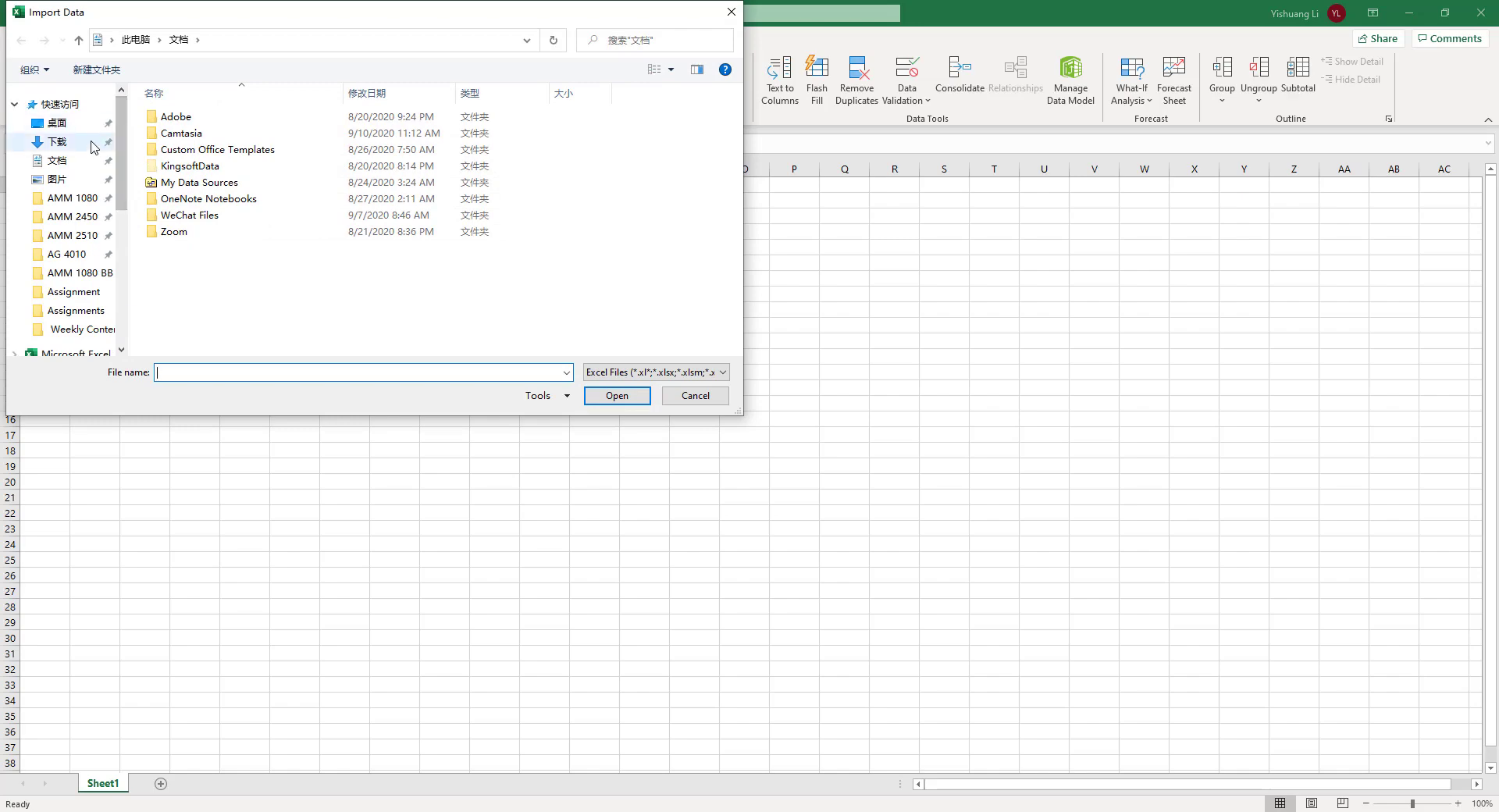
{"action": "left_click", "coordinate": [92, 143]}
{"action": "double_click", "coordinate": [186, 142]}
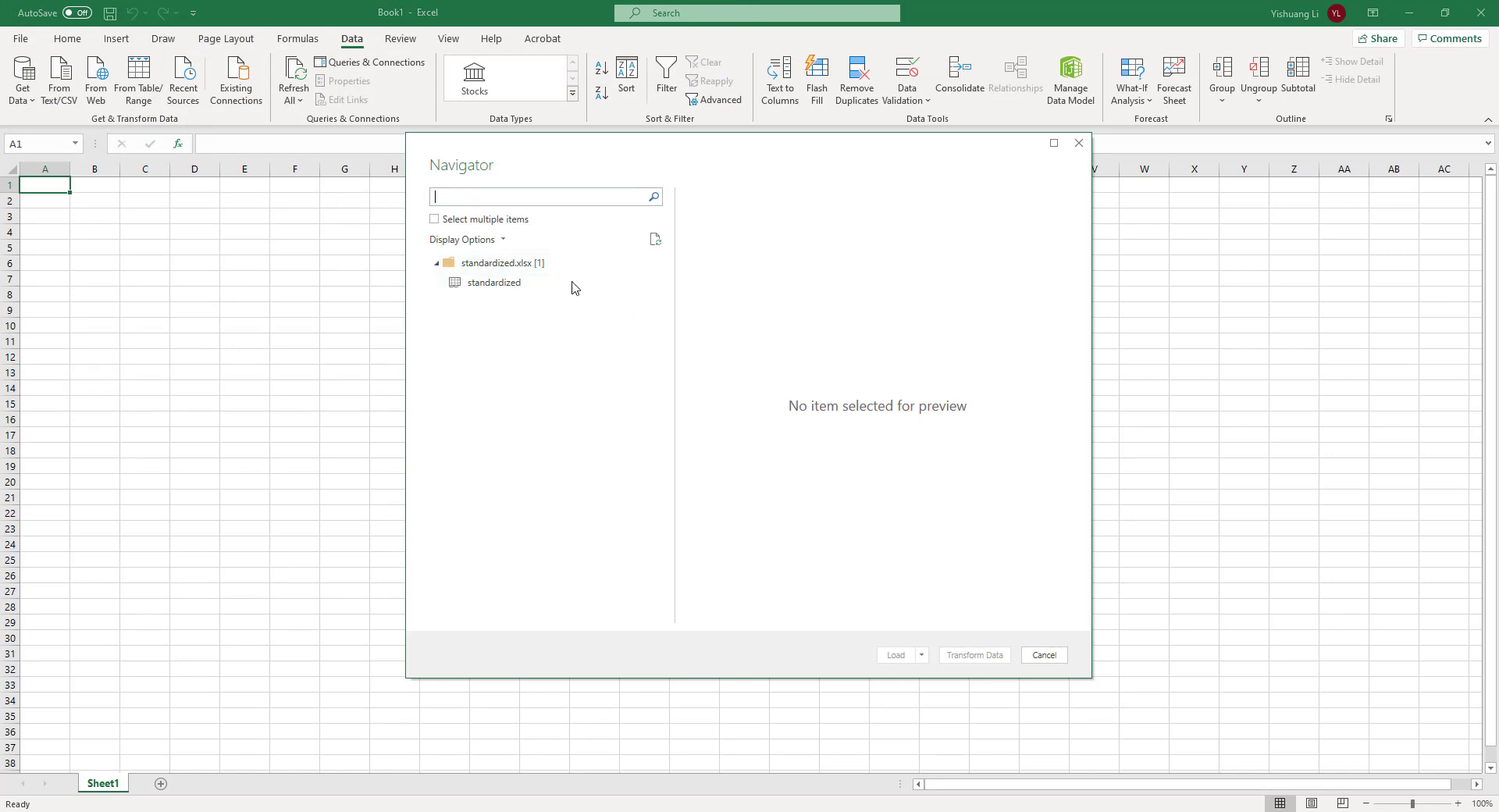
{"action": "left_click", "coordinate": [519, 283]}
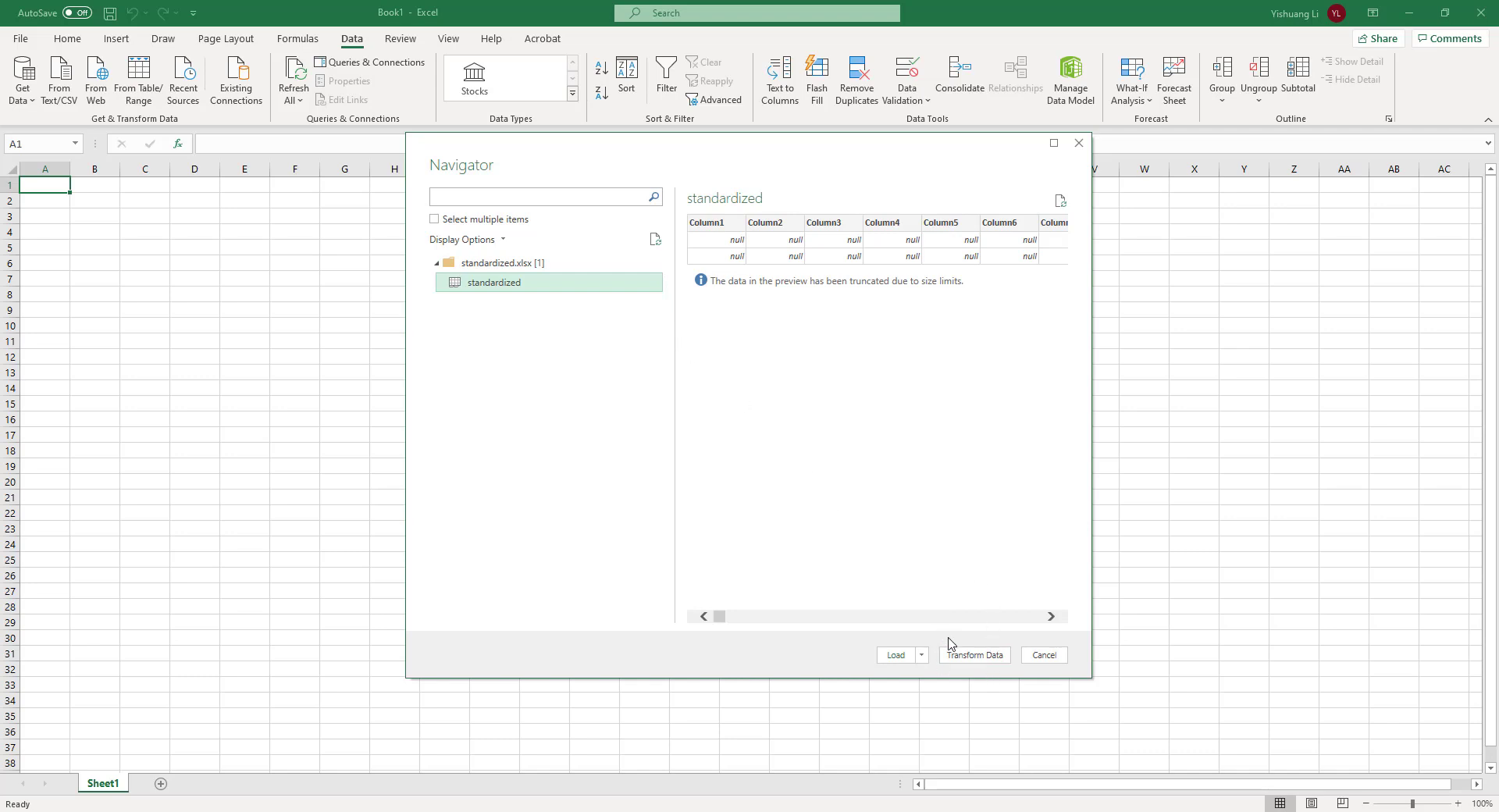
{"action": "left_click", "coordinate": [966, 654]}
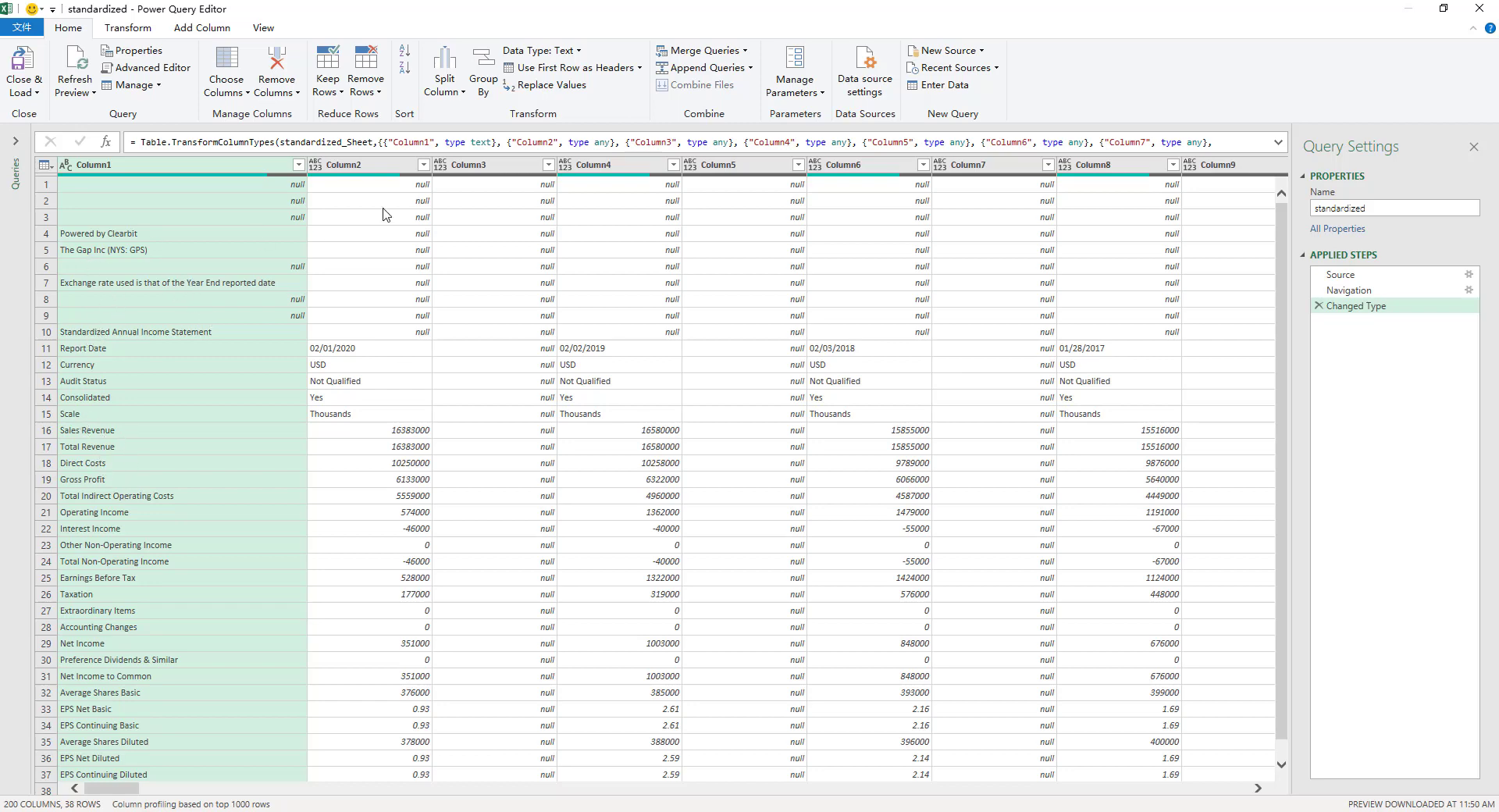
Remove all blank rows from the standardized query.
{"action": "left_click", "coordinate": [414, 185]}
{"action": "left_click", "coordinate": [197, 250]}
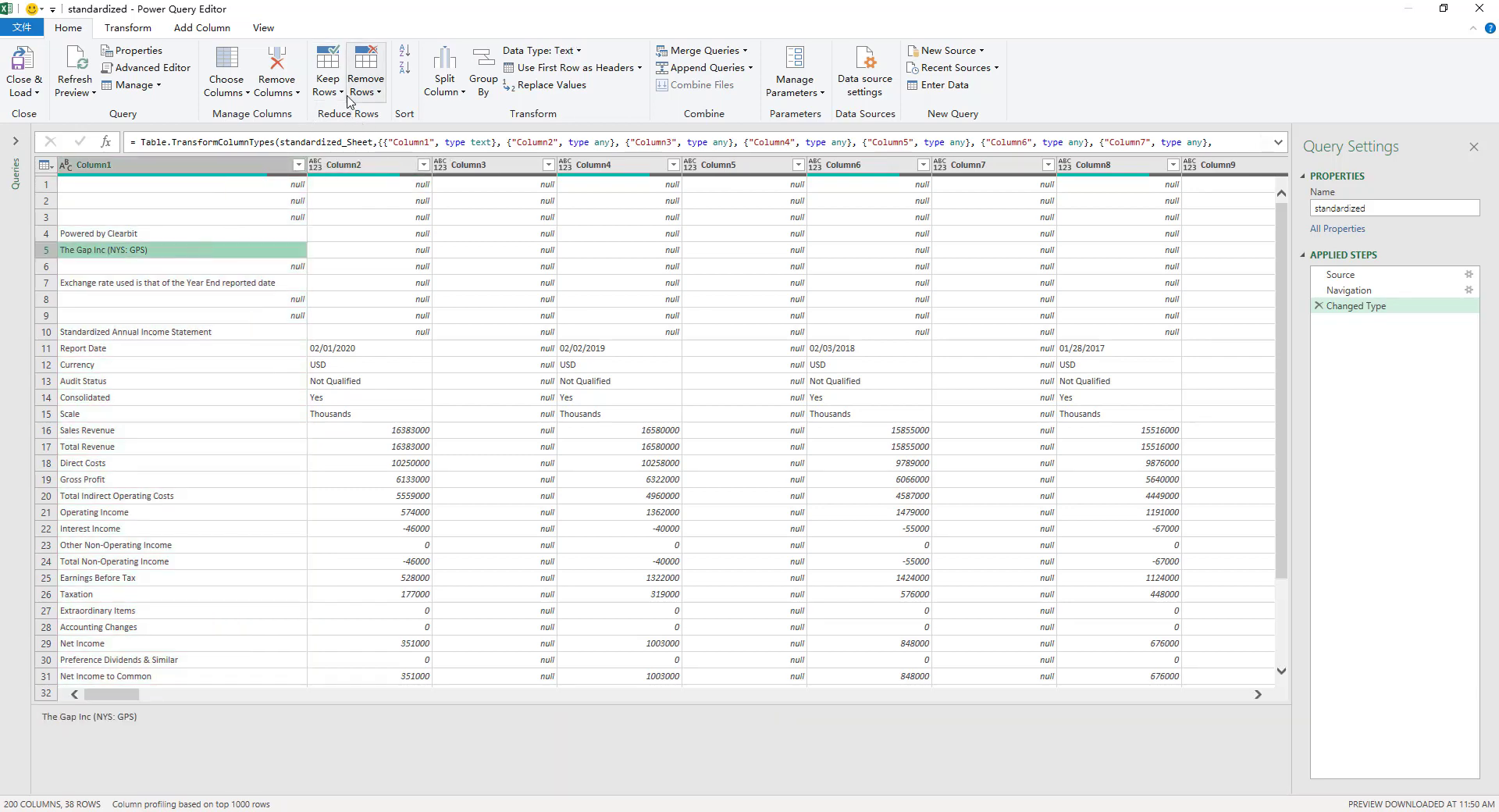
{"action": "left_click", "coordinate": [366, 90]}
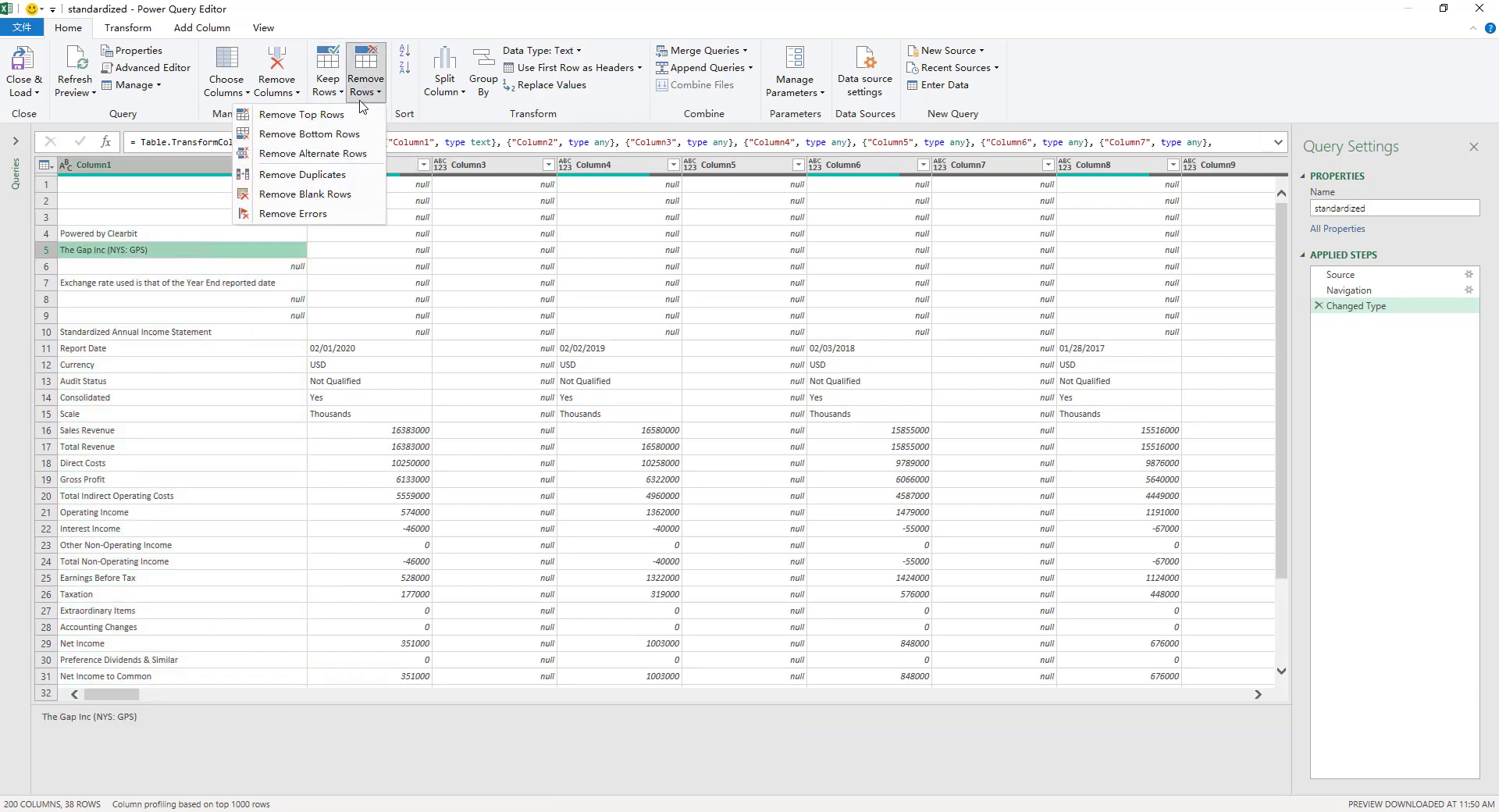
{"action": "left_click", "coordinate": [347, 200]}
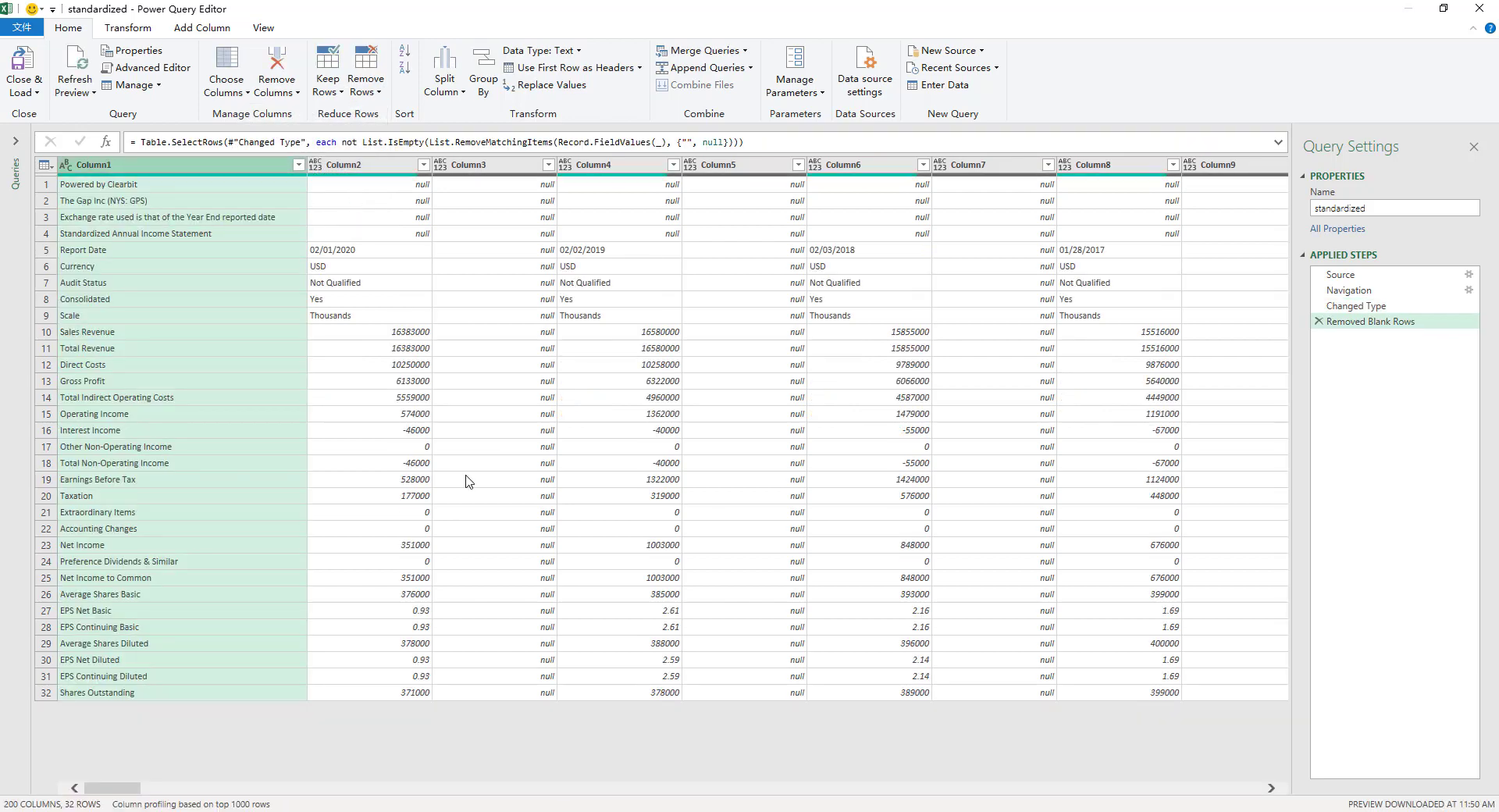
{"action": "left_click", "coordinate": [469, 479]}
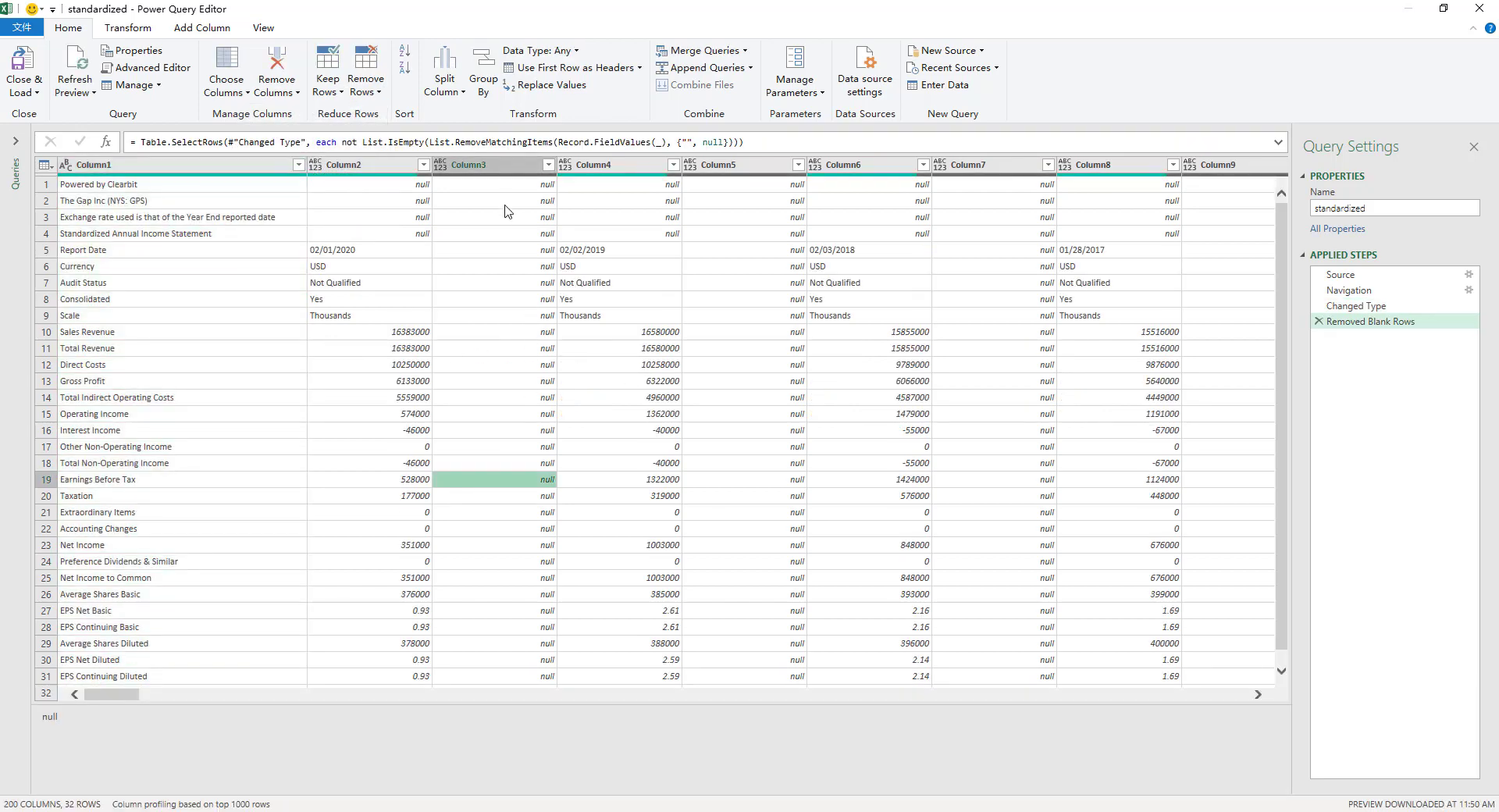
{"action": "left_click", "coordinate": [491, 165]}
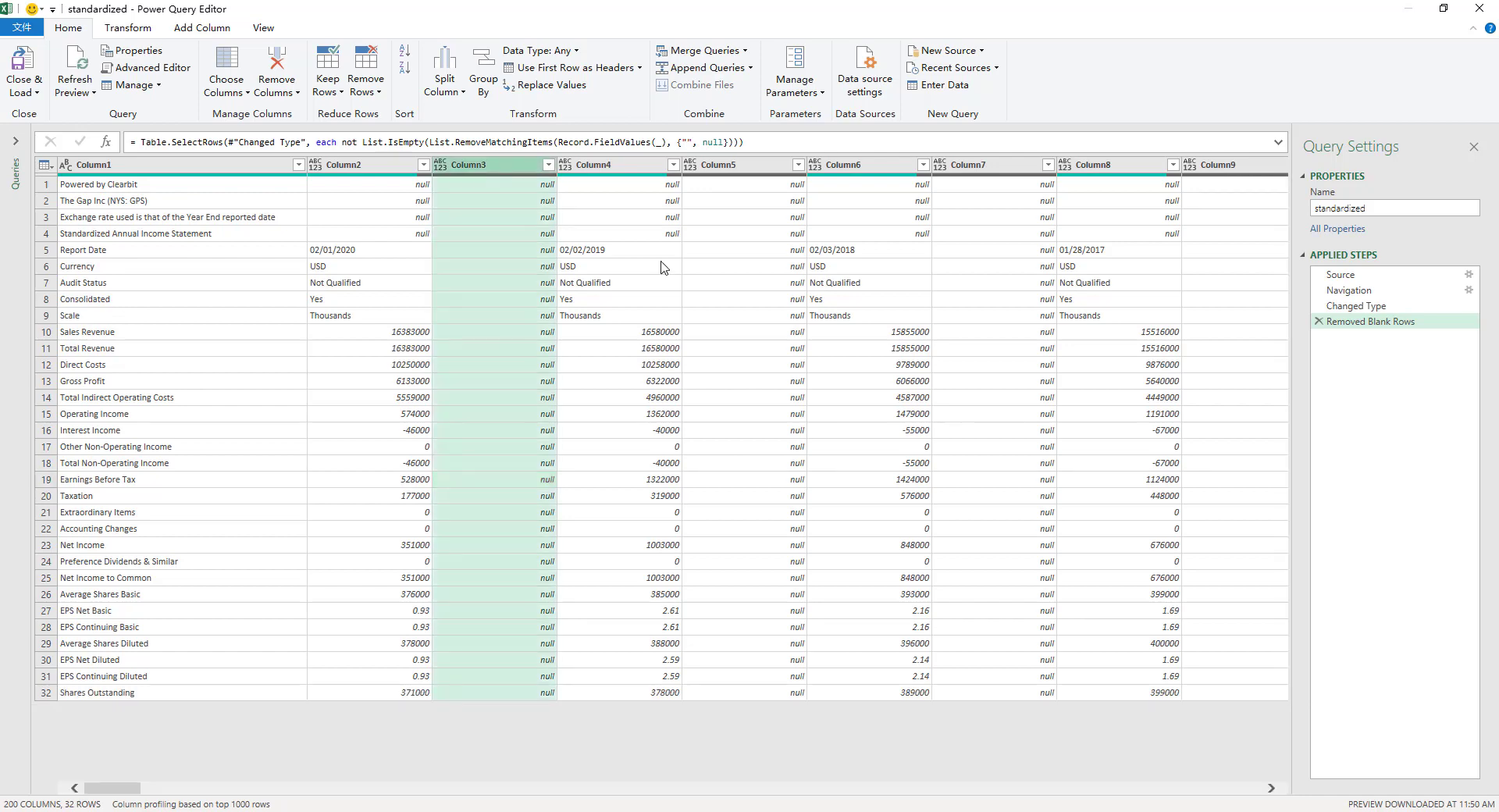
{"action": "left_click", "coordinate": [770, 167]}
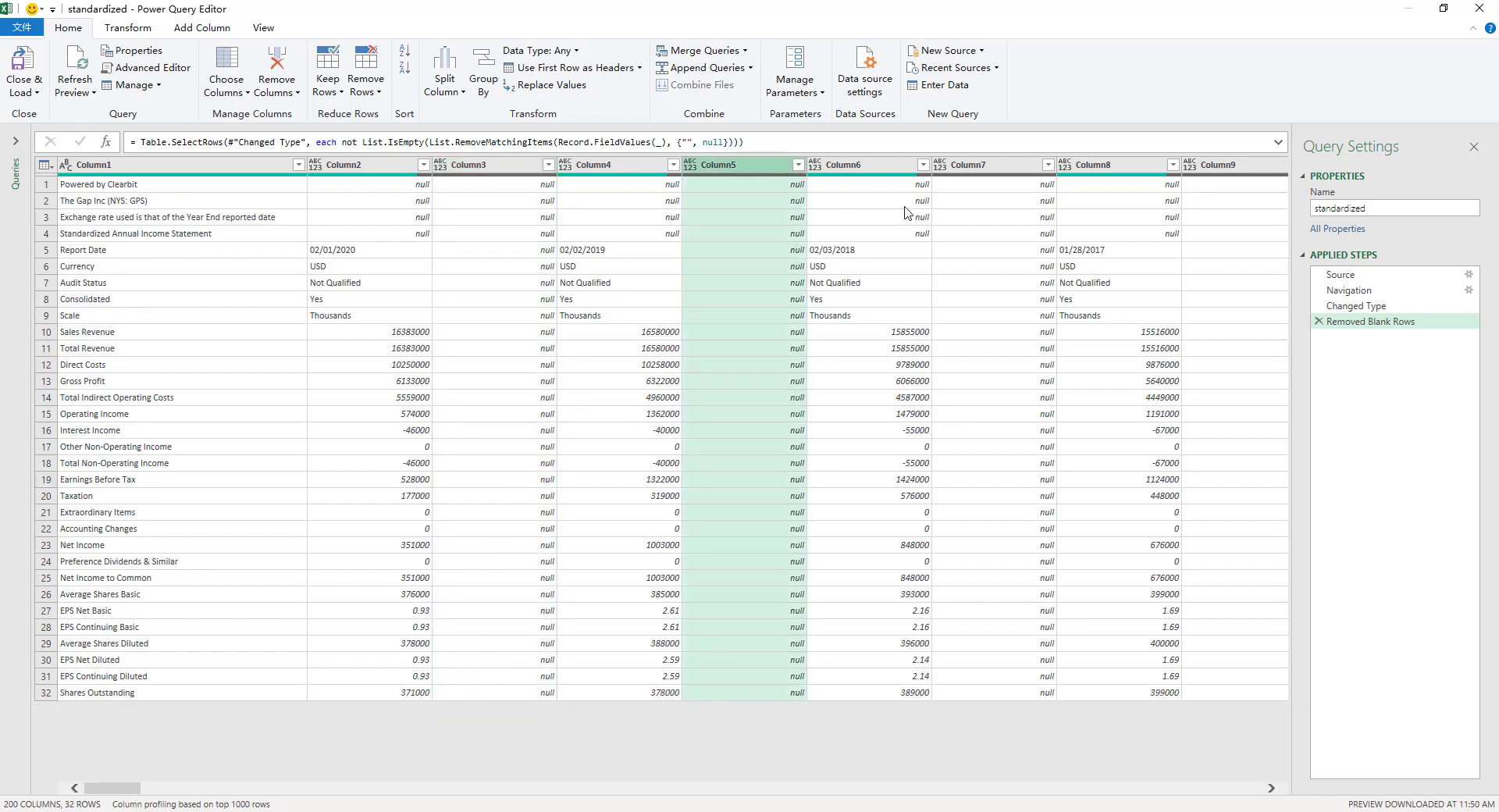
{"action": "left_click", "coordinate": [974, 171]}
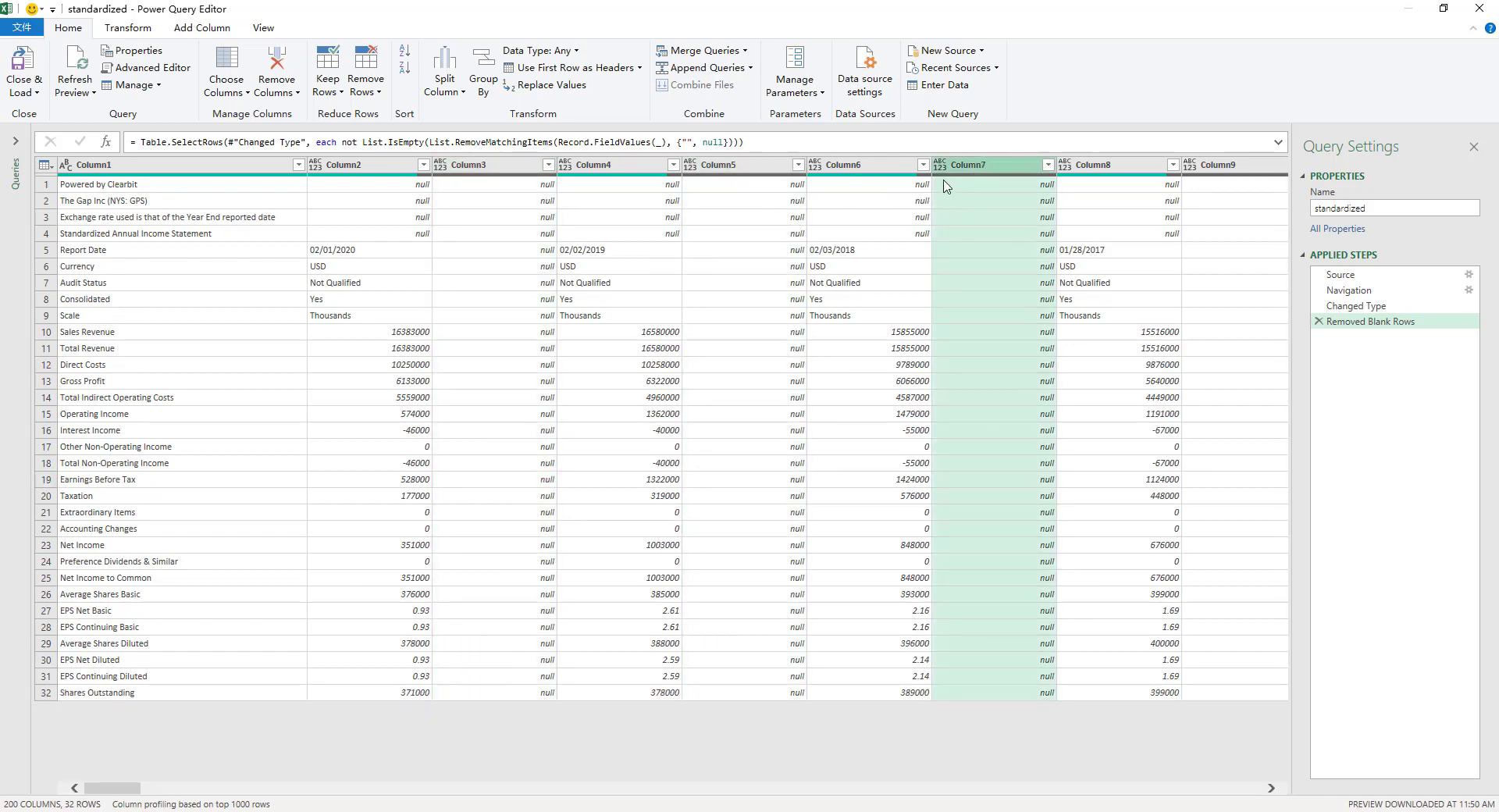
Remove the empty columns Column3, Column5, Column7, Column9, Column11, Column13 and Column15 from the query.
{"action": "left_click", "coordinate": [480, 166]}
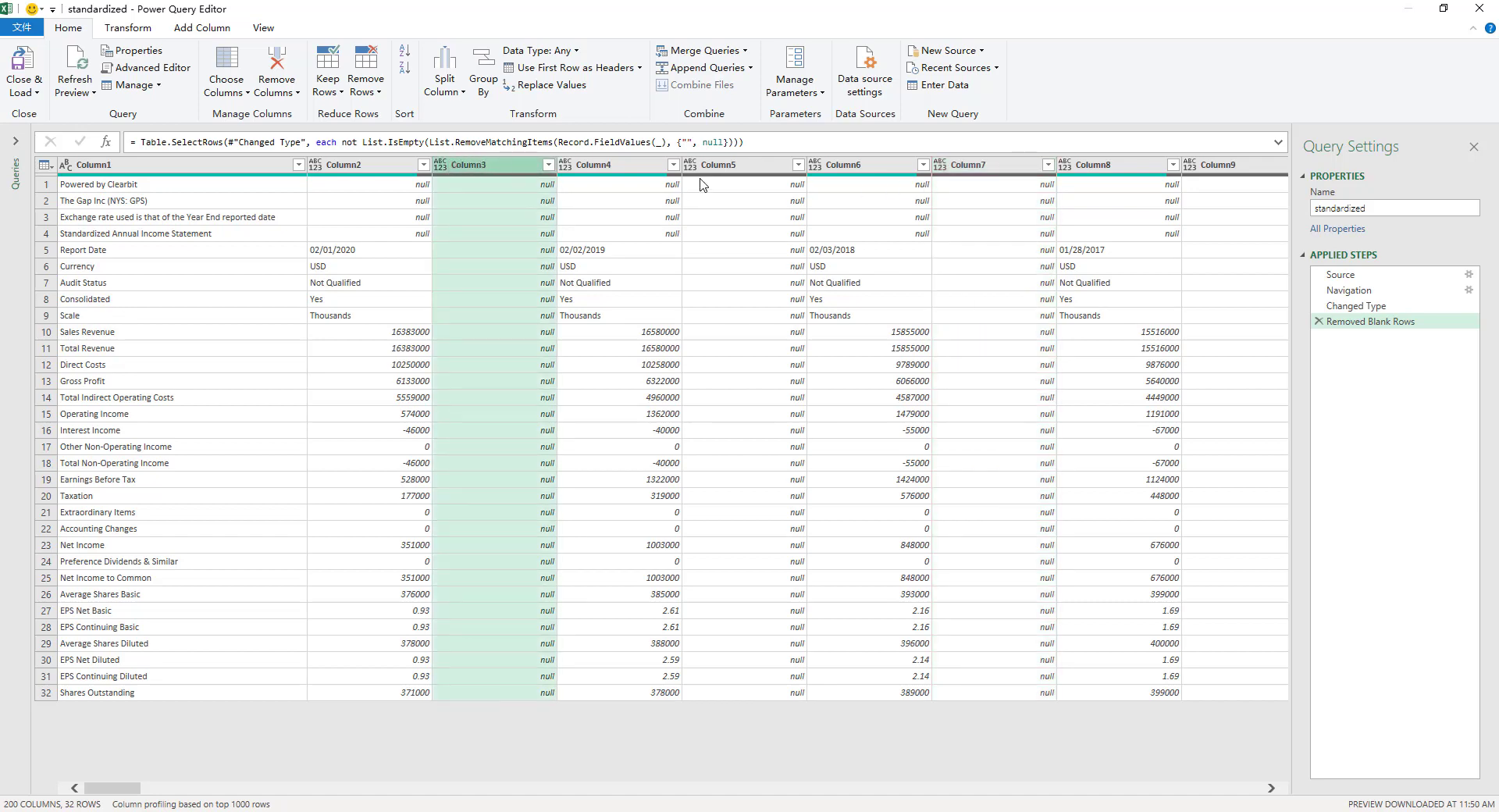
{"action": "left_click", "coordinate": [759, 165], "text": "ctrl"}
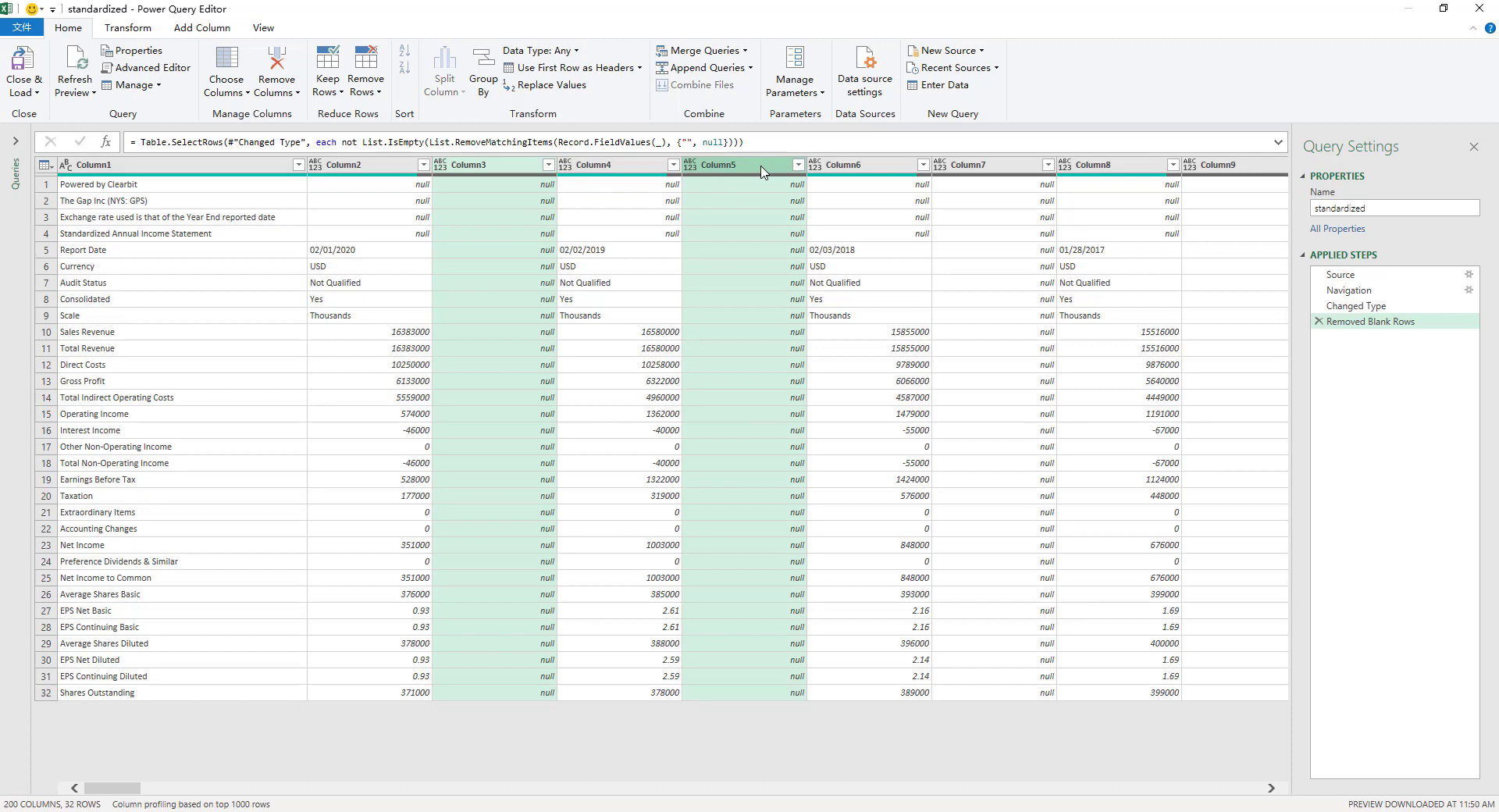
{"action": "left_click", "coordinate": [979, 167], "text": "ctrl"}
{"action": "left_click", "coordinate": [1244, 170], "text": "ctrl"}
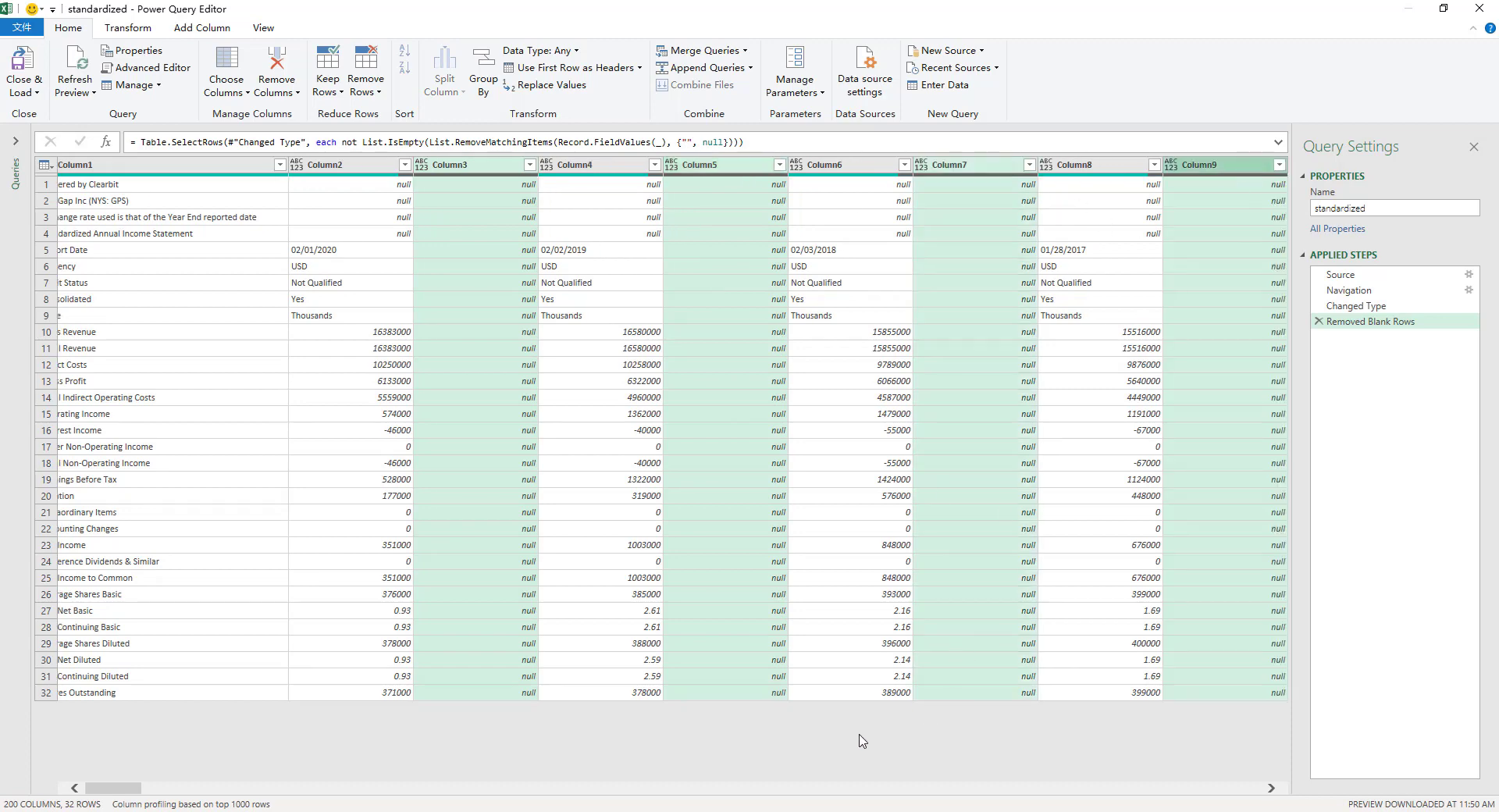
{"action": "left_click_drag", "start_coordinate": [117, 788], "coordinate": [150, 789]}
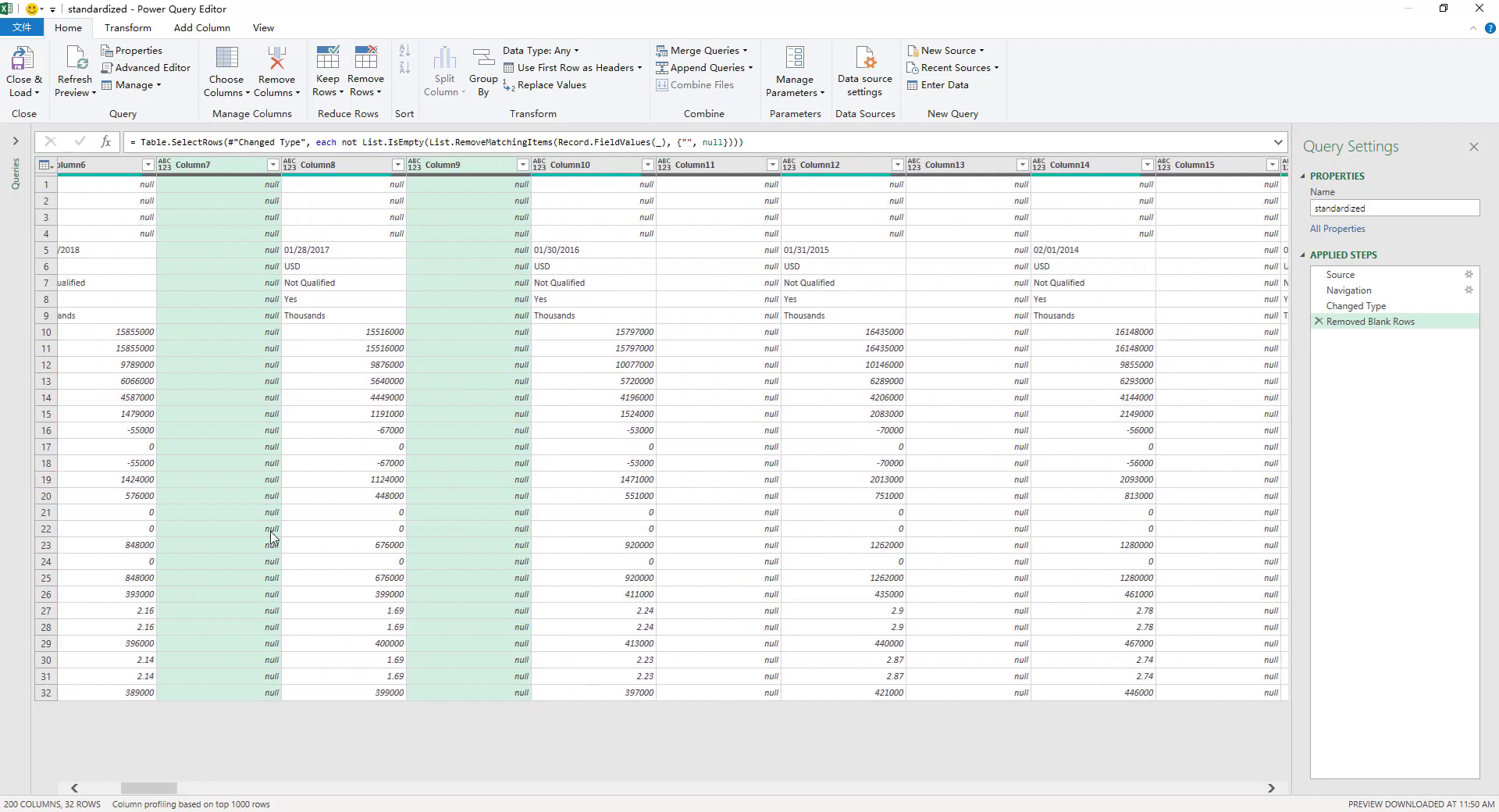
{"action": "left_click", "coordinate": [740, 164], "text": "ctrl"}
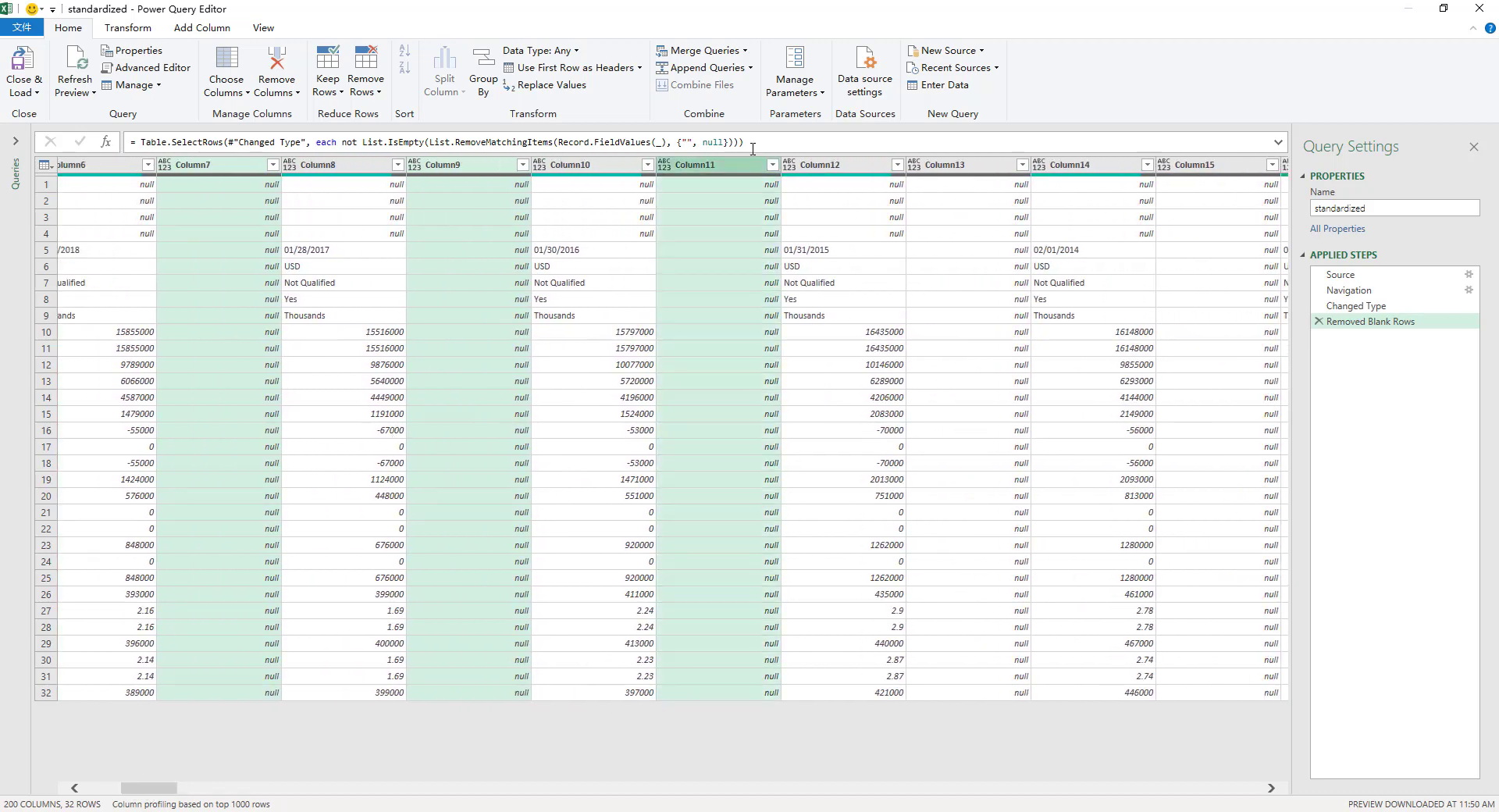
{"action": "left_click", "coordinate": [967, 166], "text": "ctrl"}
{"action": "left_click", "coordinate": [1206, 166], "text": "ctrl"}
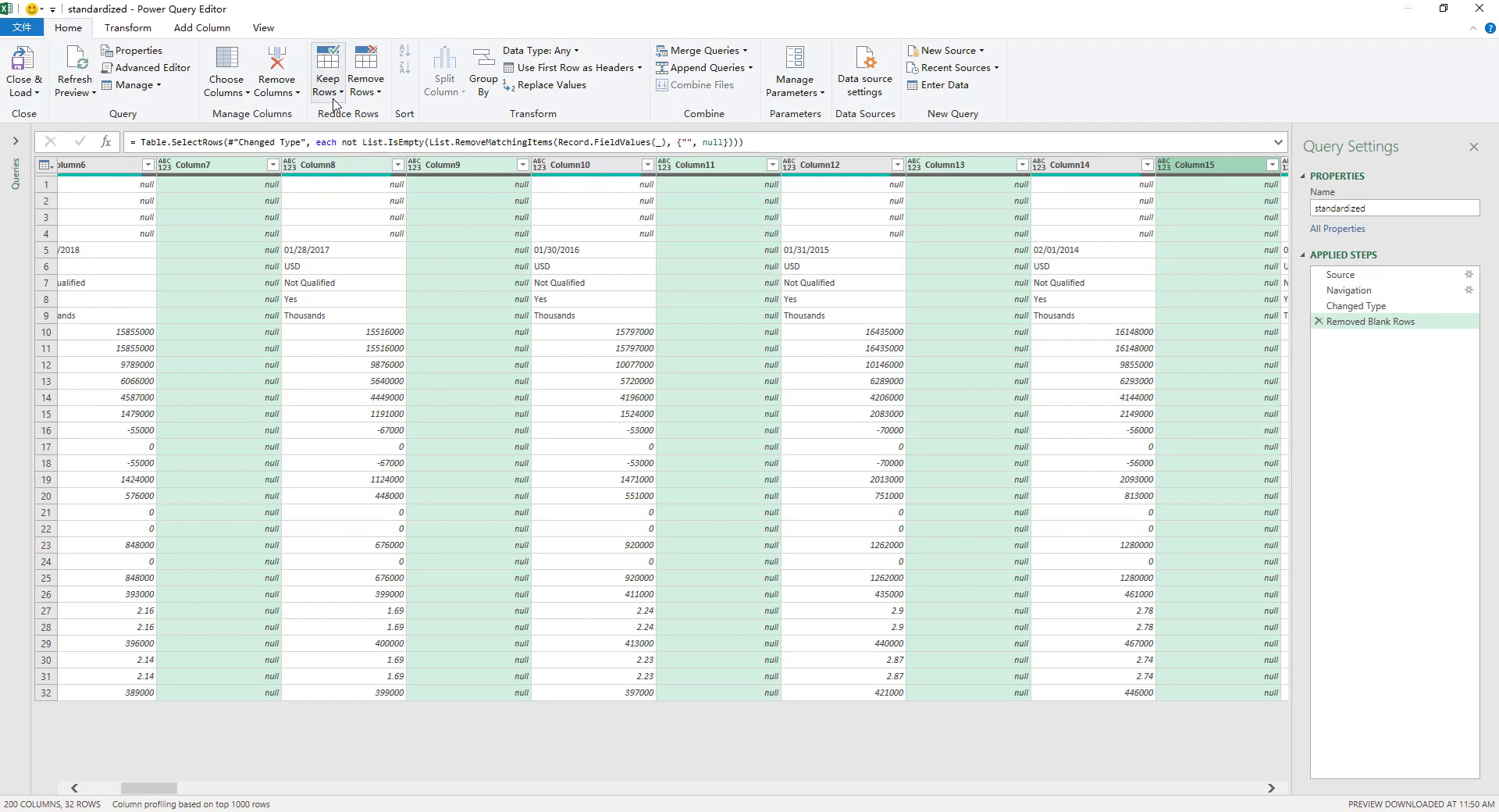
{"action": "left_click", "coordinate": [280, 92]}
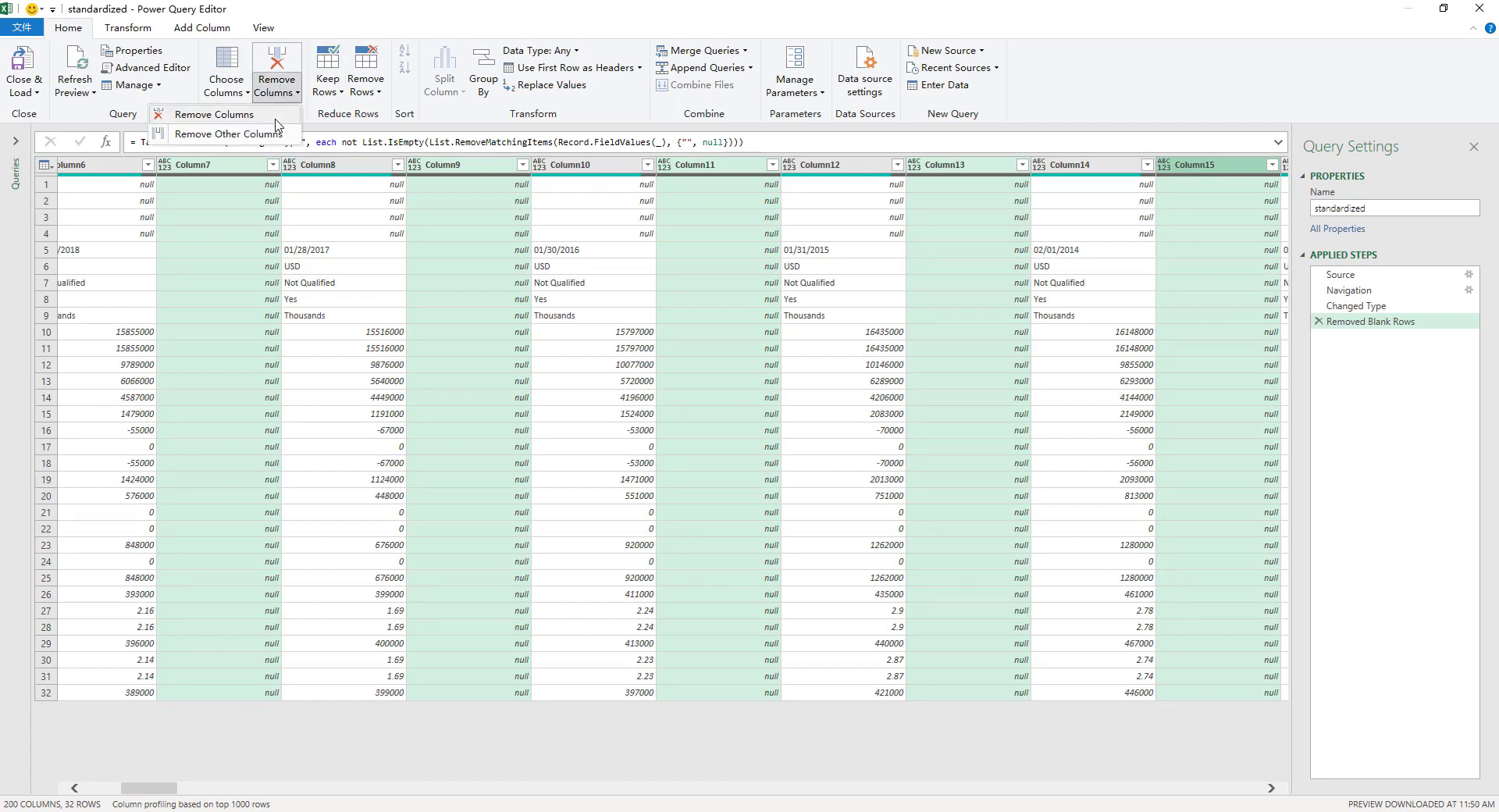
{"action": "left_click", "coordinate": [285, 117]}
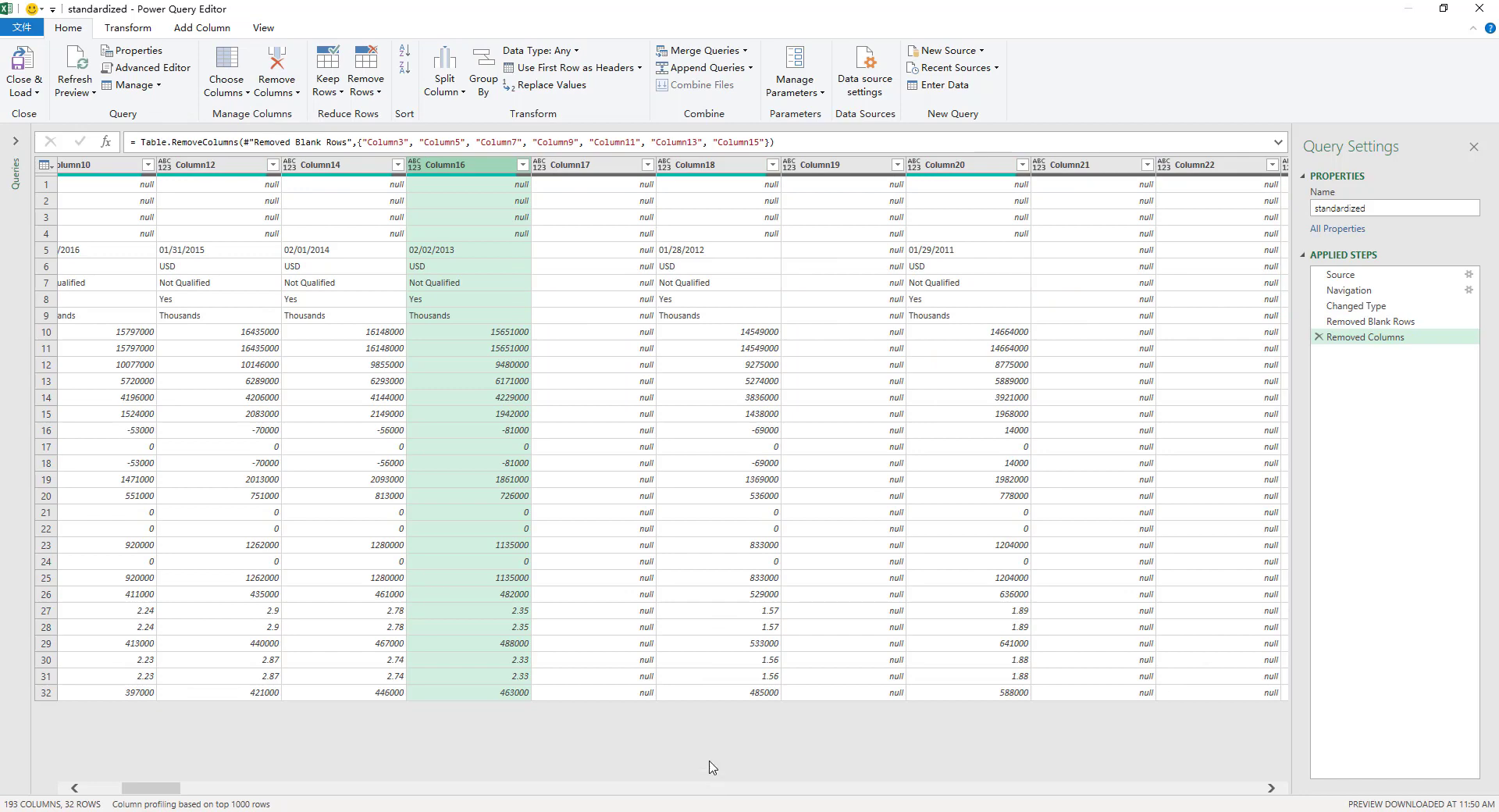
Remove the empty columns Column17, Column19 and Column21 from the query.
{"action": "left_click", "coordinate": [585, 168]}
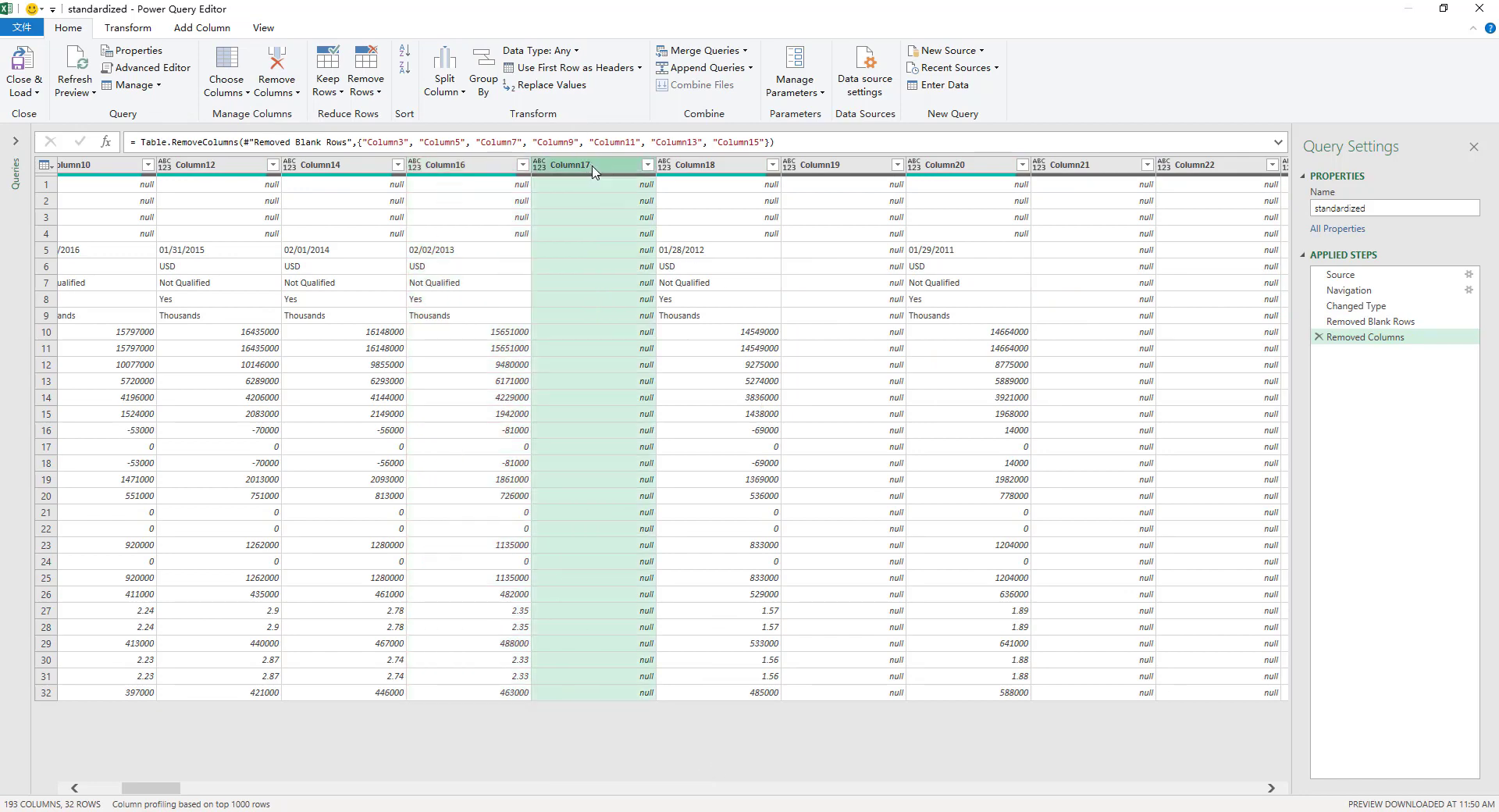
{"action": "left_click", "coordinate": [859, 169], "text": "ctrl"}
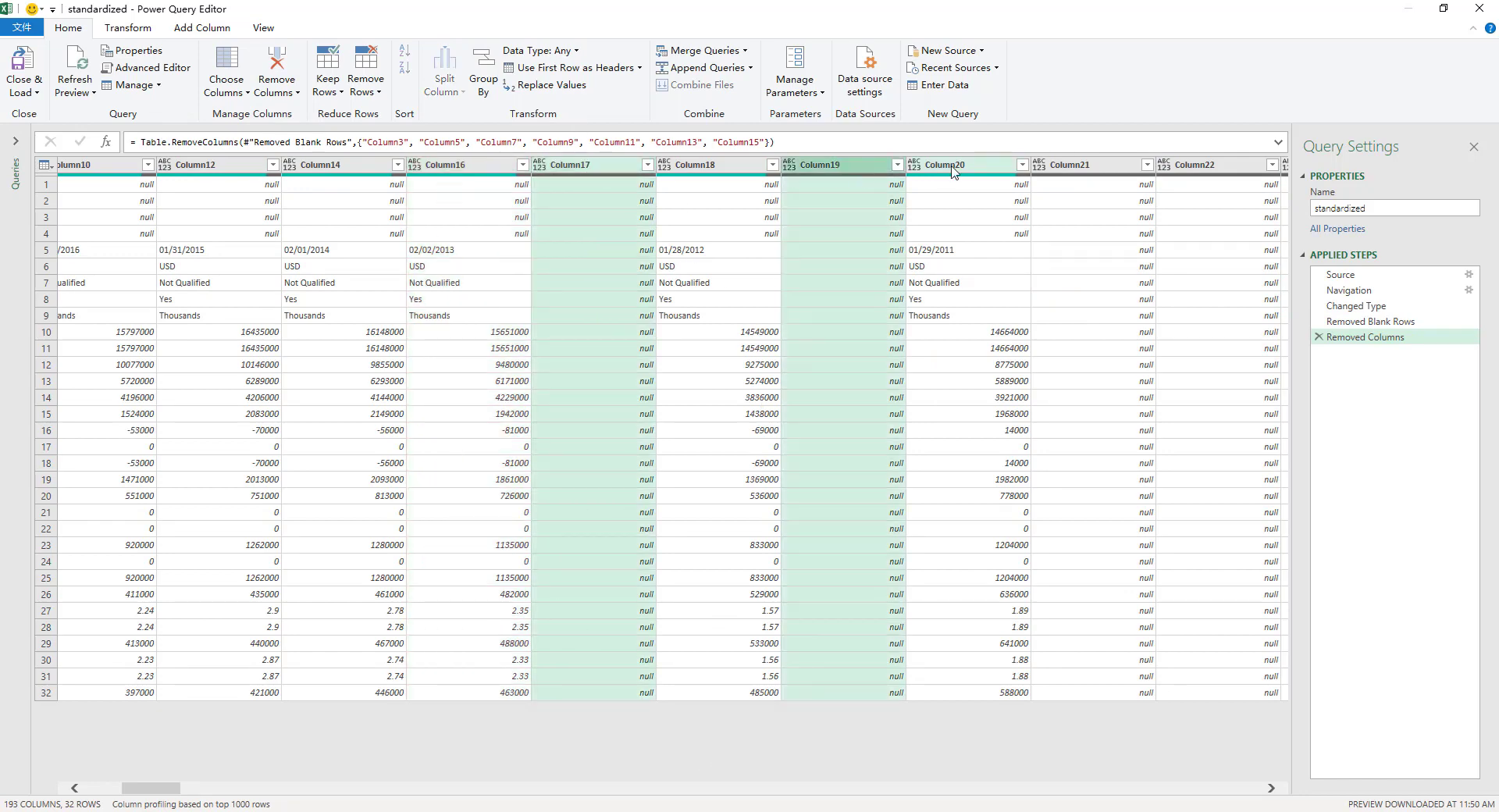
{"action": "left_click", "coordinate": [1093, 169], "text": "ctrl"}
{"action": "left_click", "coordinate": [279, 91]}
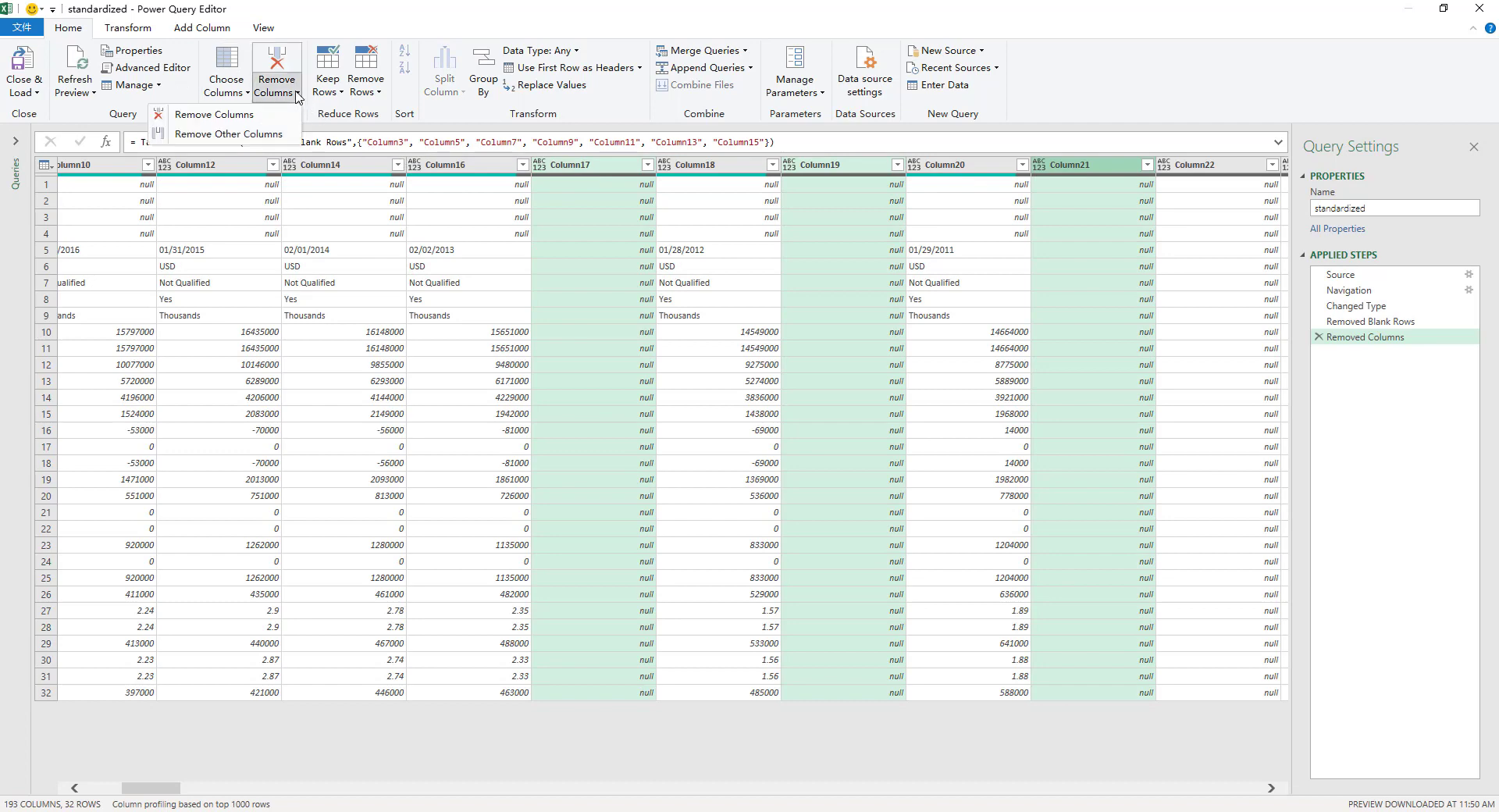
{"action": "left_click", "coordinate": [283, 117]}
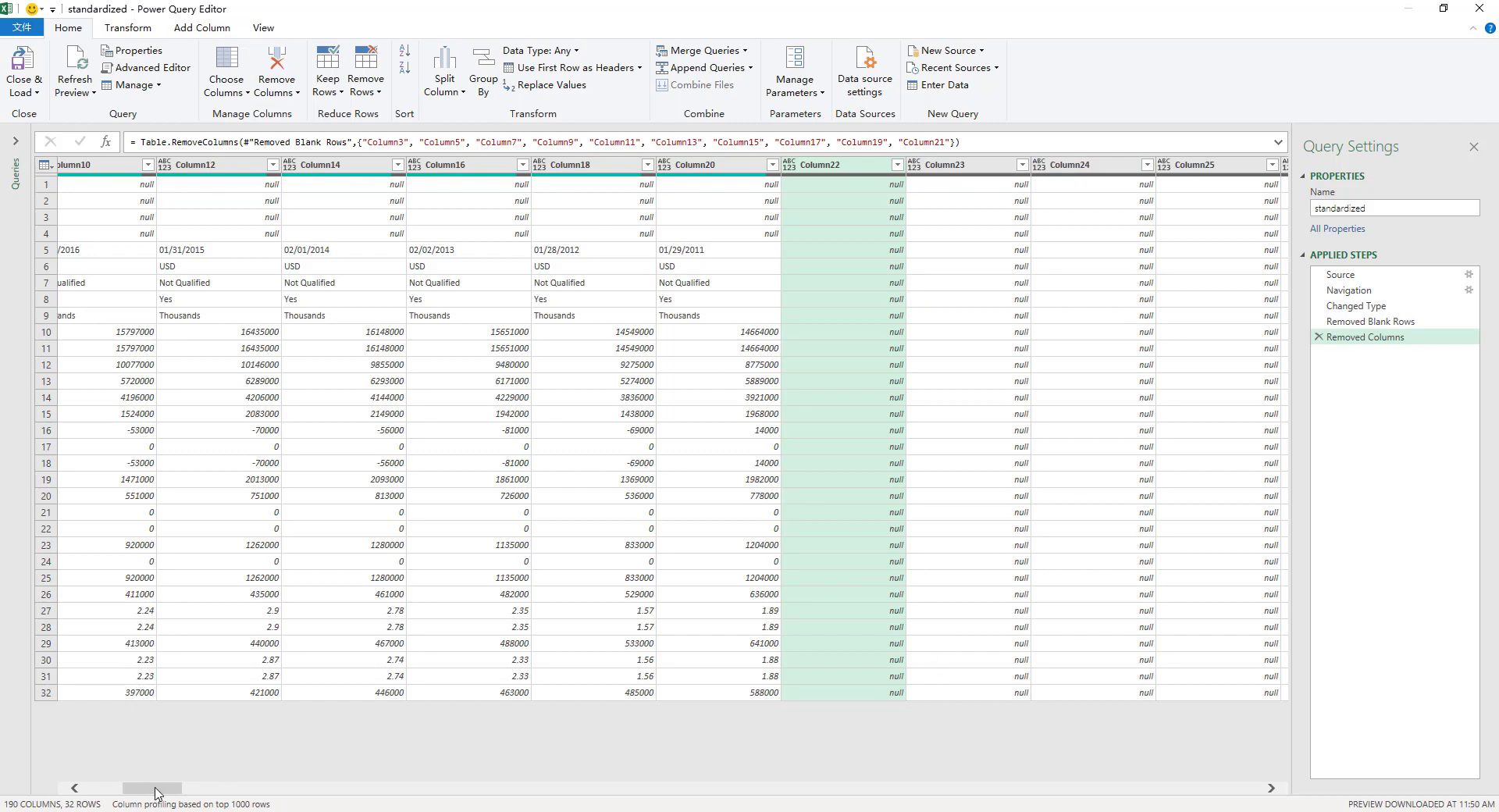
Try to keep only the columns selected backwards from Column20 to Column1 by removing all other columns.
{"action": "left_click_drag", "start_coordinate": [157, 790], "coordinate": [149, 789]}
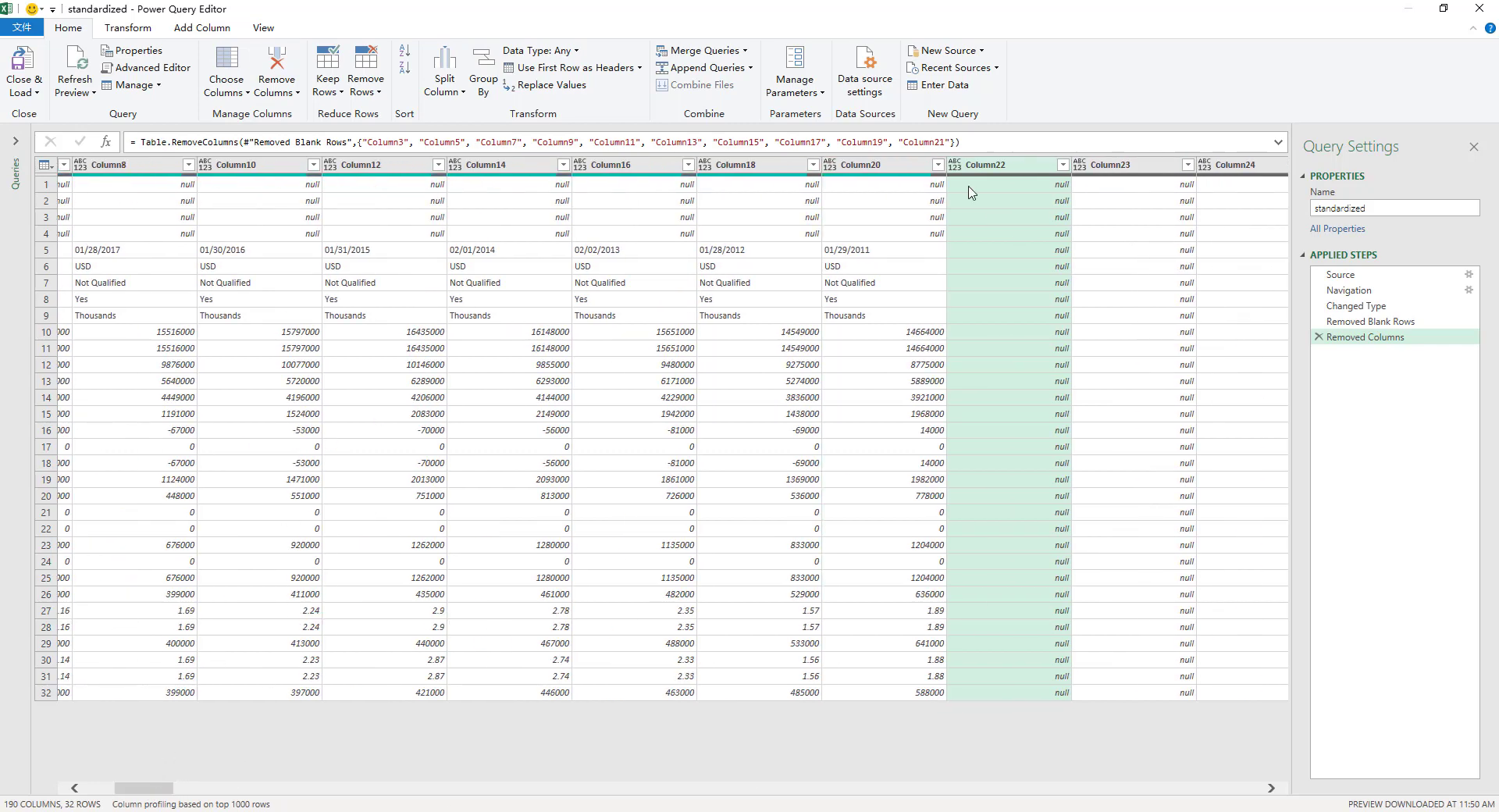
{"action": "mouse_move", "coordinate": [892, 166]}
{"action": "left_mouse_down"}
{"action": "mouse_move", "coordinate": [810, 150]}
{"action": "mouse_move", "coordinate": [488, 165]}
{"action": "mouse_move", "coordinate": [925, 166]}
{"action": "mouse_move", "coordinate": [911, 164]}
{"action": "left_mouse_up"}
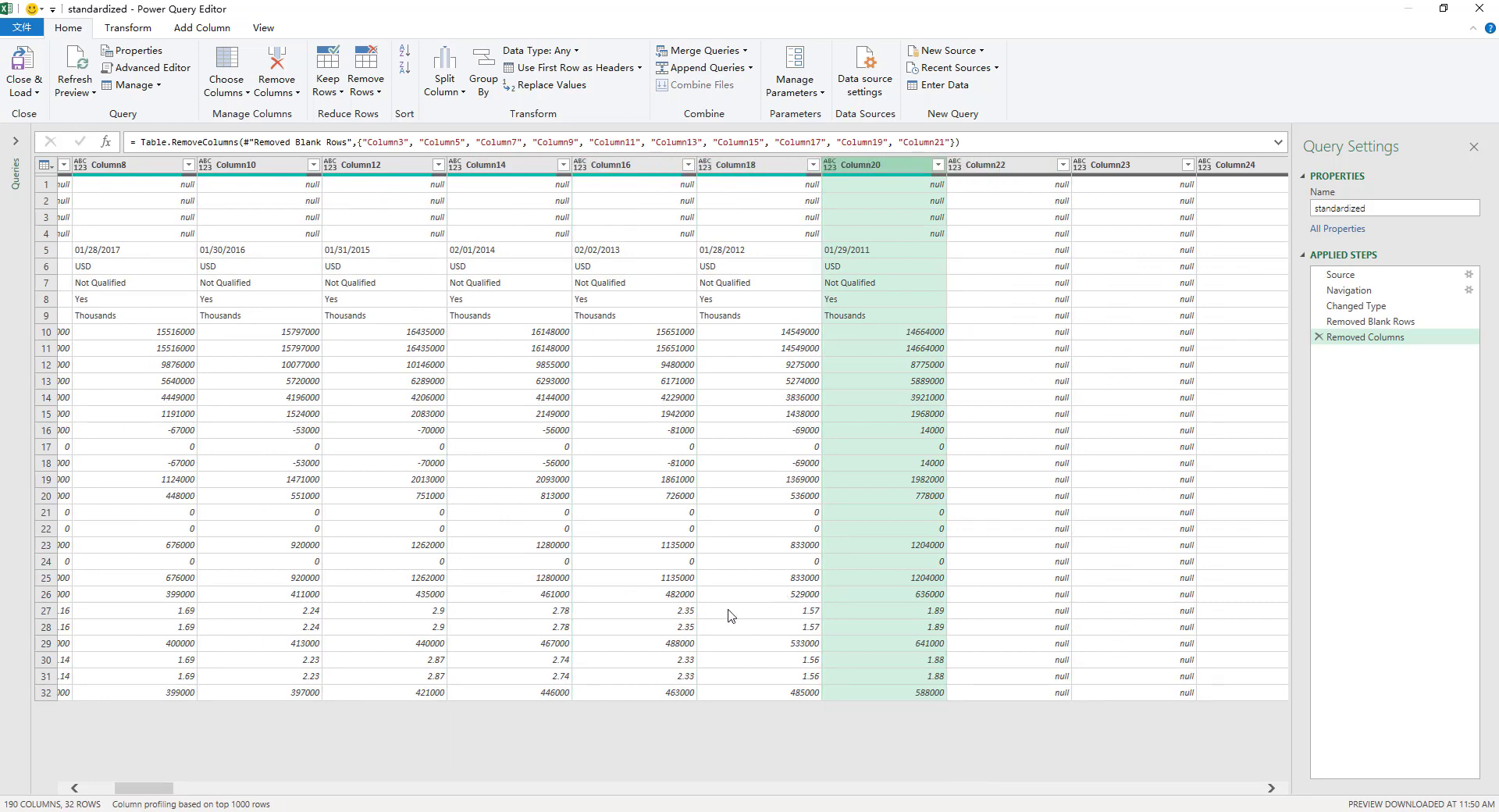
{"action": "left_click_drag", "start_coordinate": [128, 789], "coordinate": [64, 740]}
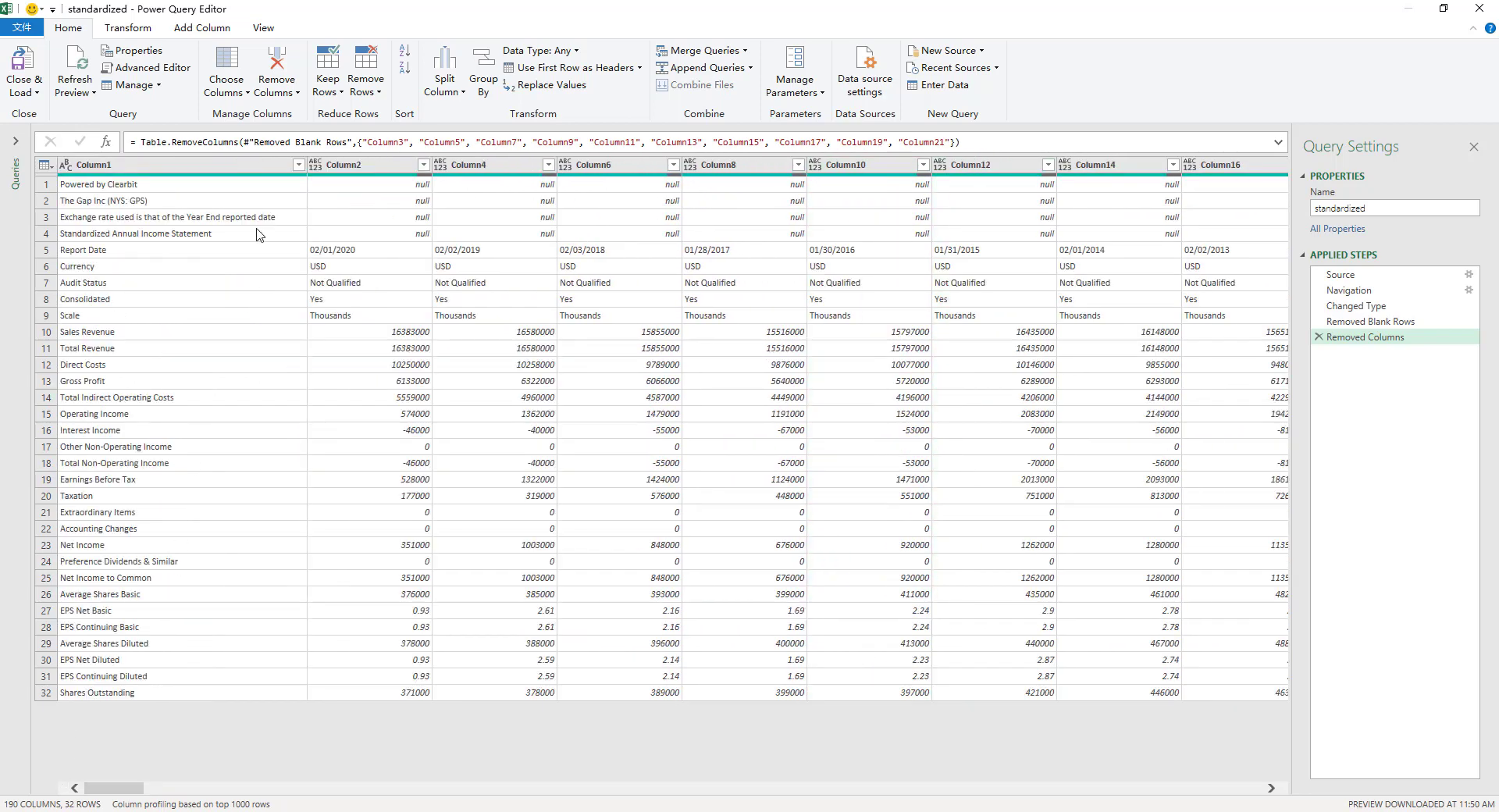
{"action": "key", "text": "ctrl+a"}
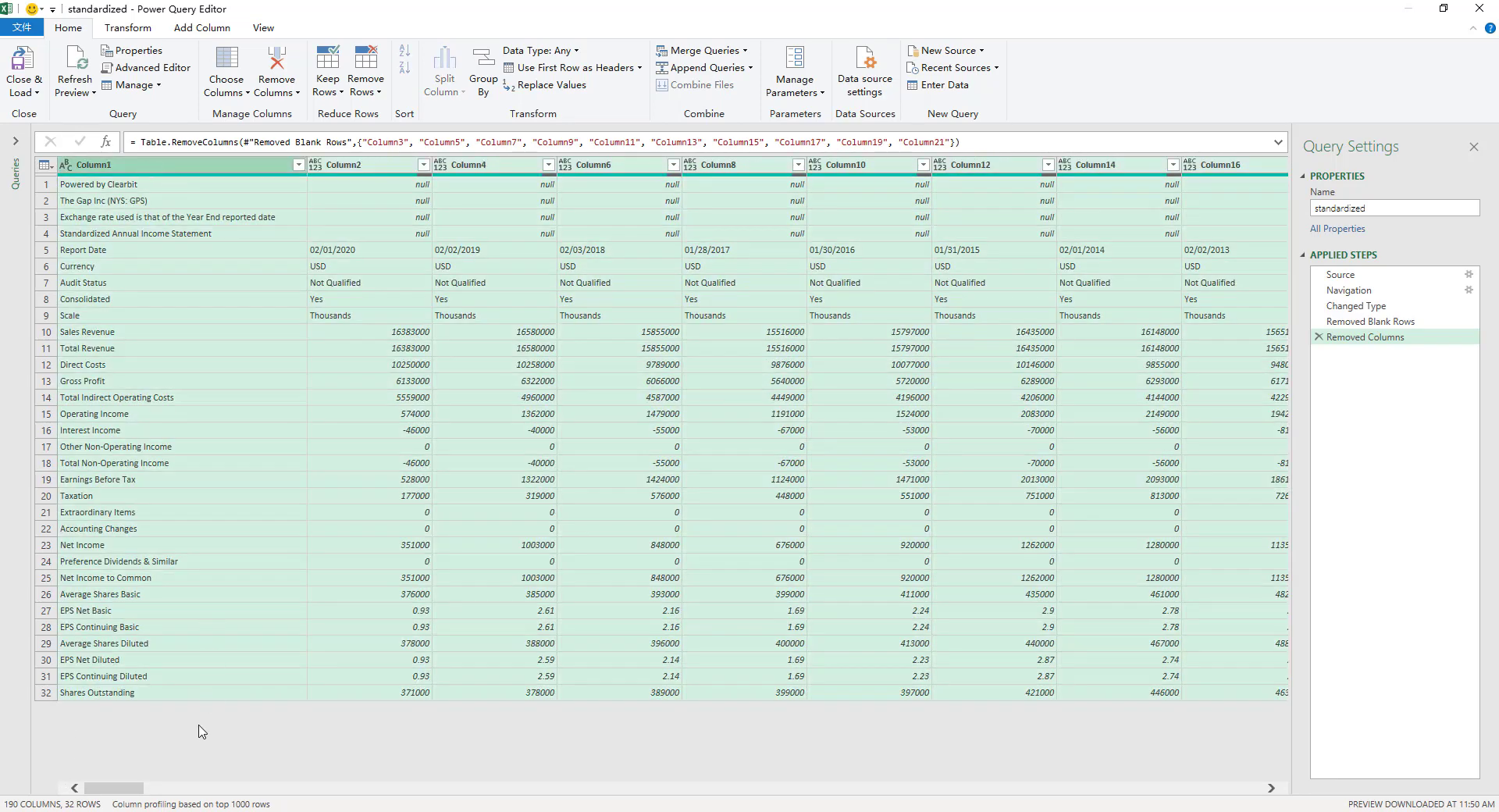
{"action": "left_click_drag", "start_coordinate": [131, 788], "coordinate": [169, 786]}
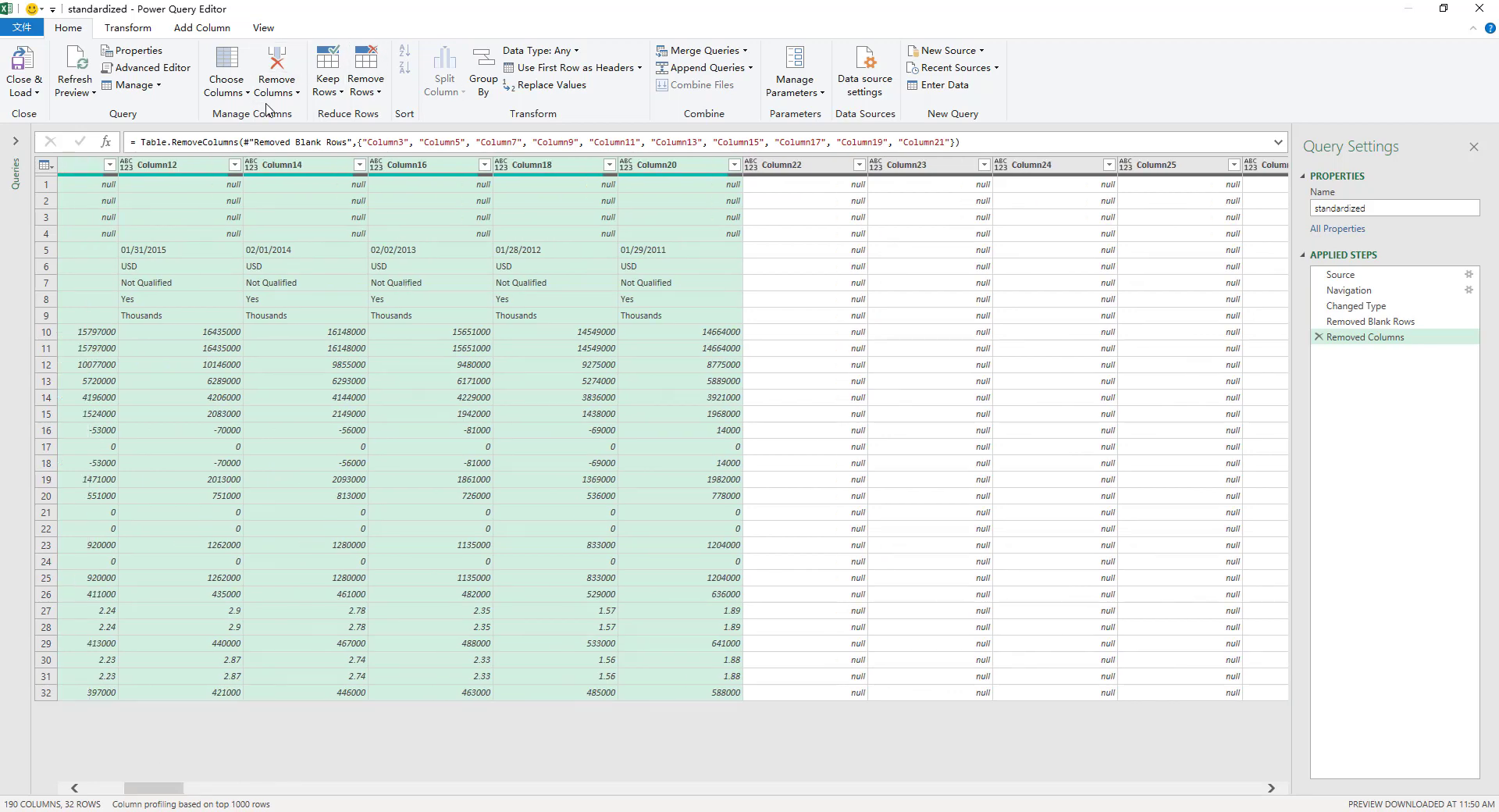
{"action": "left_click", "coordinate": [279, 97]}
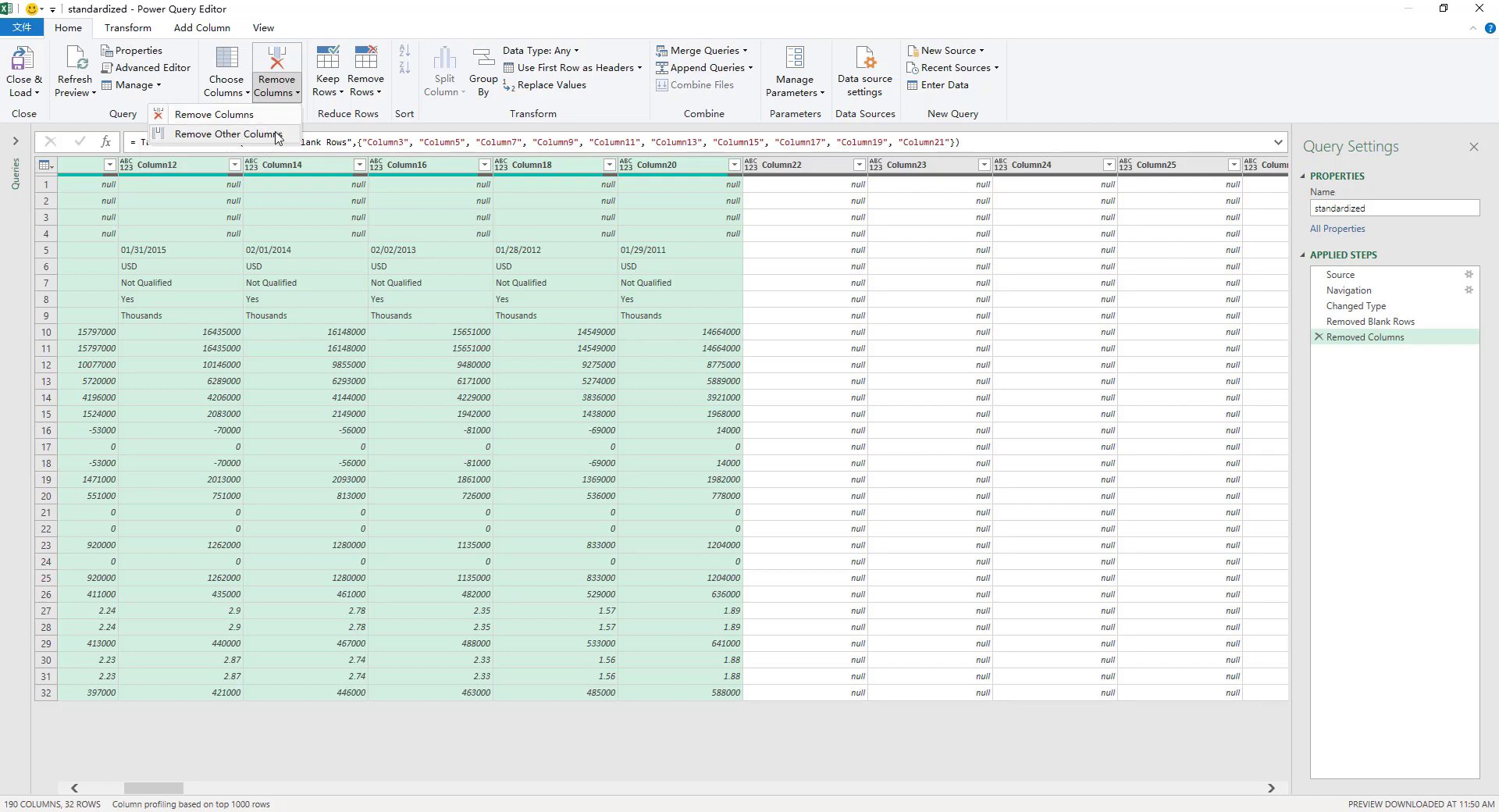
{"action": "left_click", "coordinate": [279, 137]}
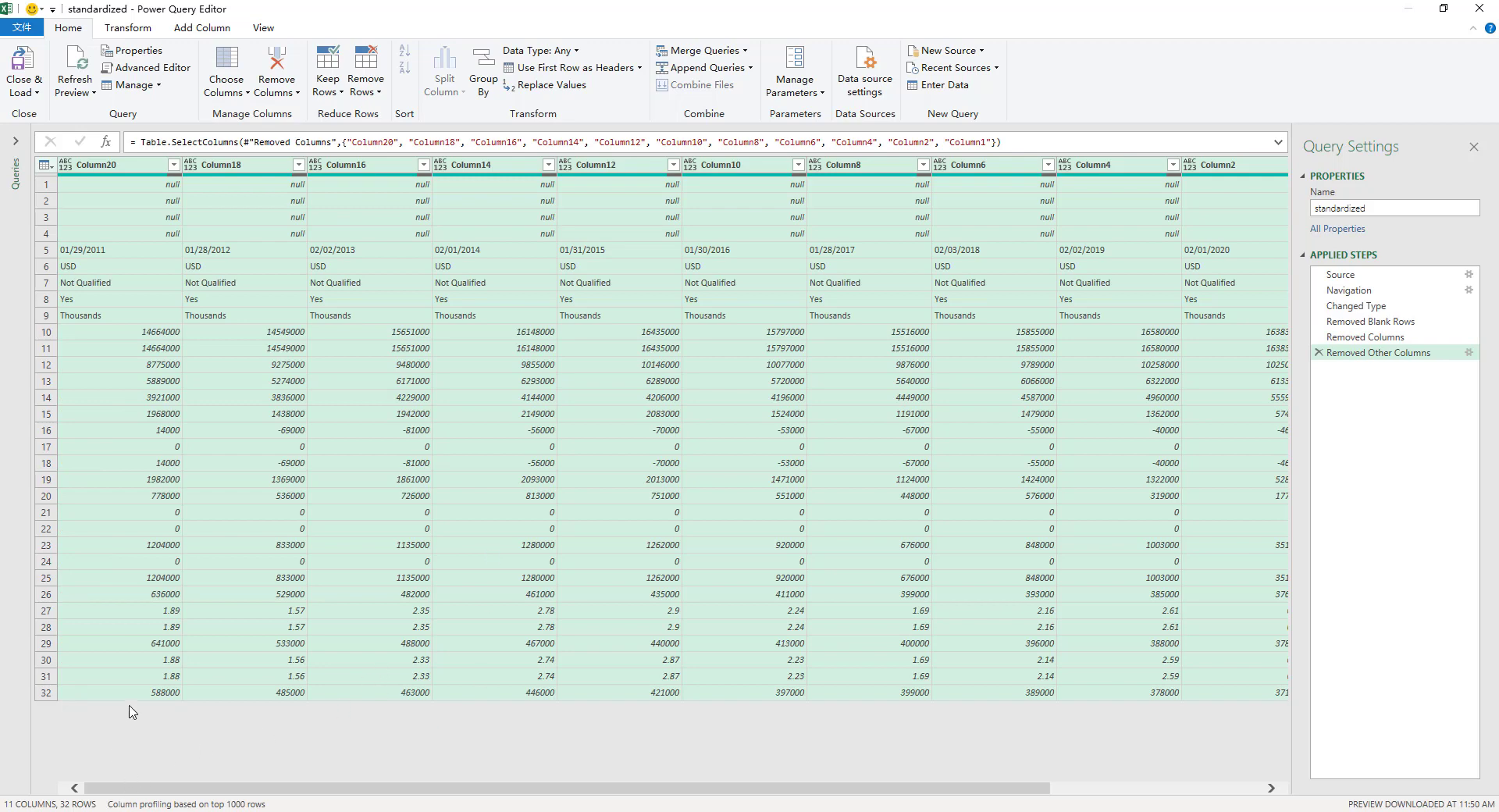
{"action": "left_click", "coordinate": [150, 236]}
{"action": "left_click", "coordinate": [105, 164]}
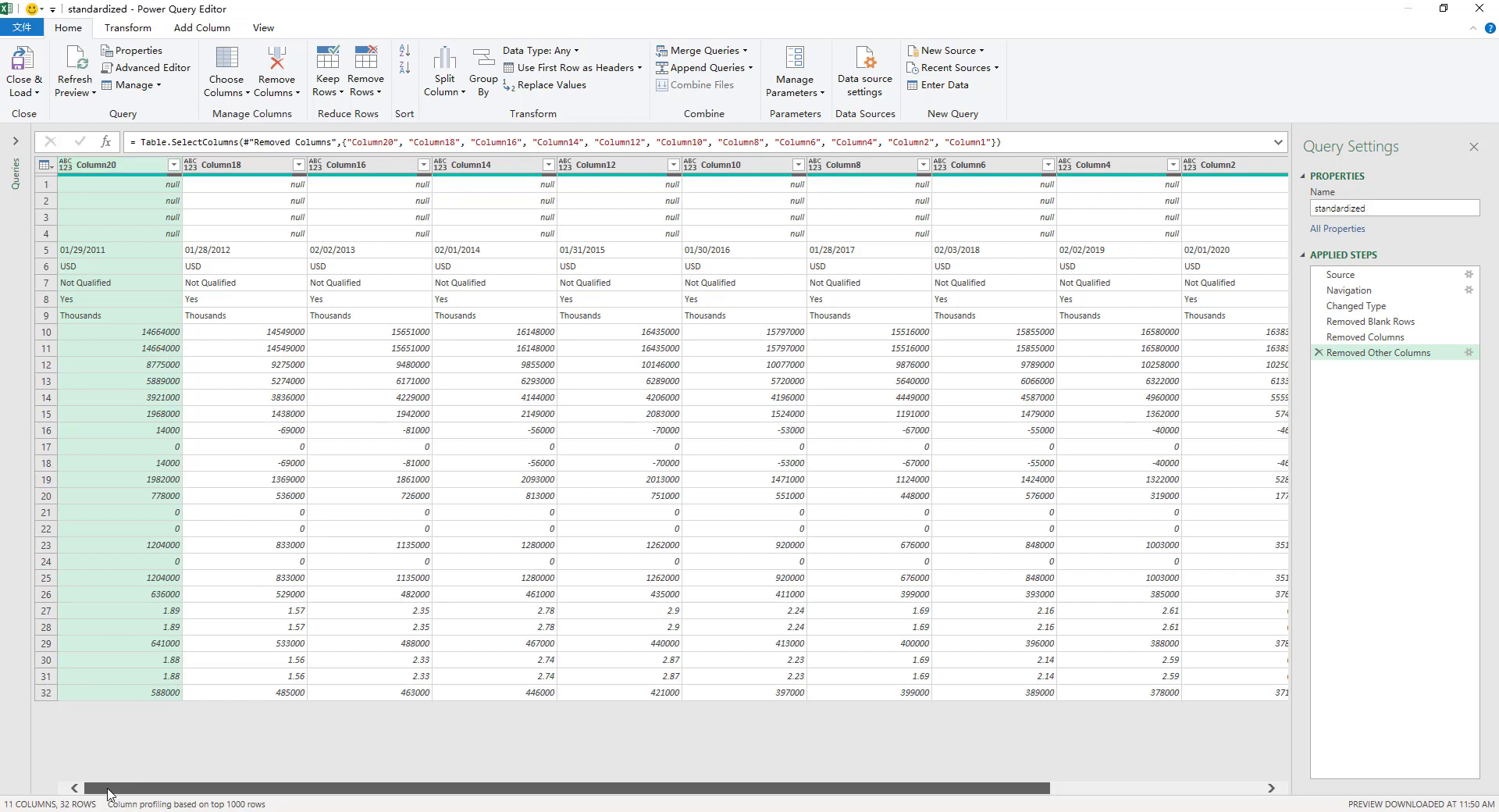
{"action": "left_click", "coordinate": [123, 431]}
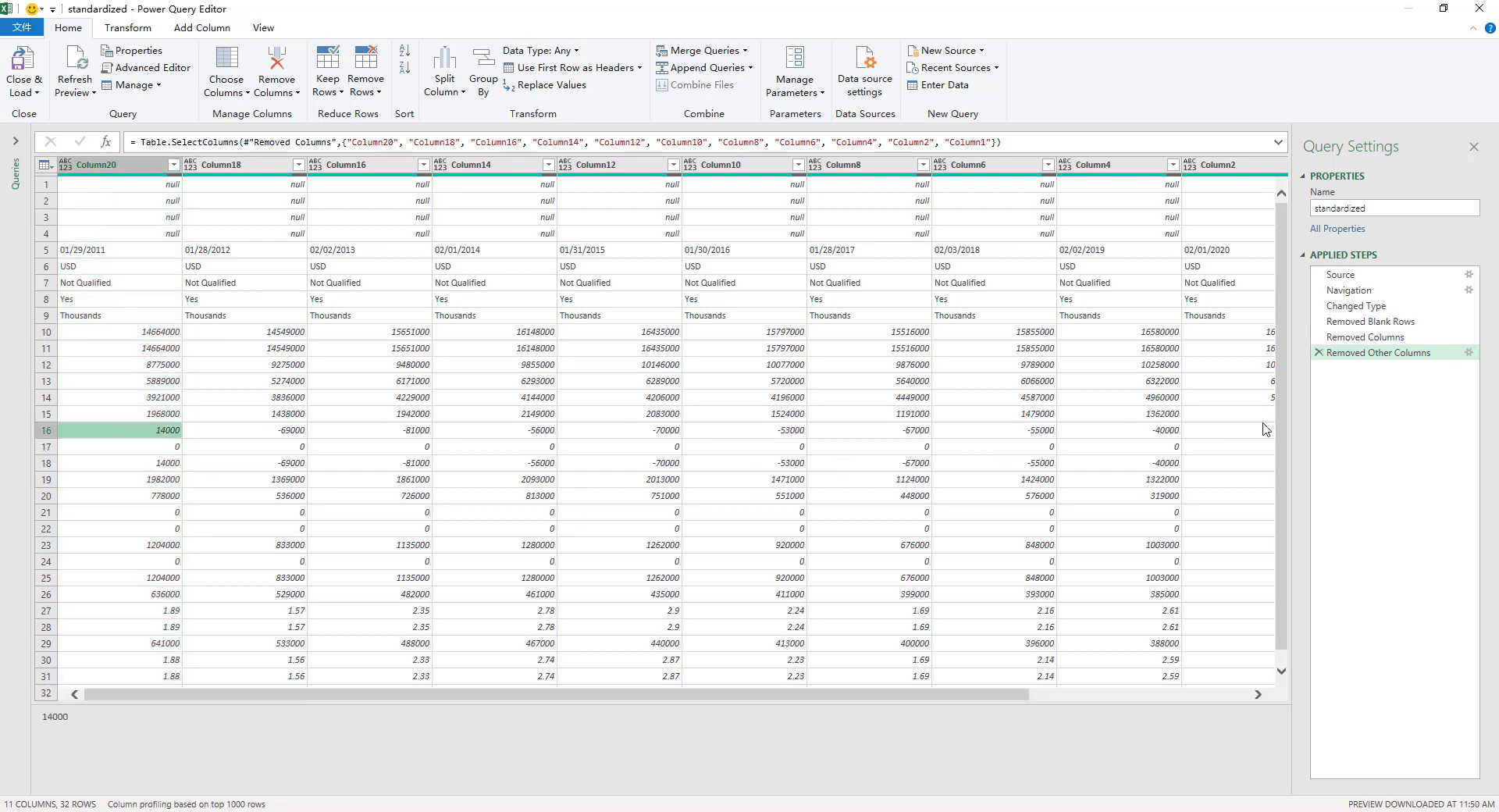
Insert a step after Removed Columns that keeps Column1 through Column20, selected in forward order, and removes all other columns.
{"action": "left_click", "coordinate": [1365, 336]}
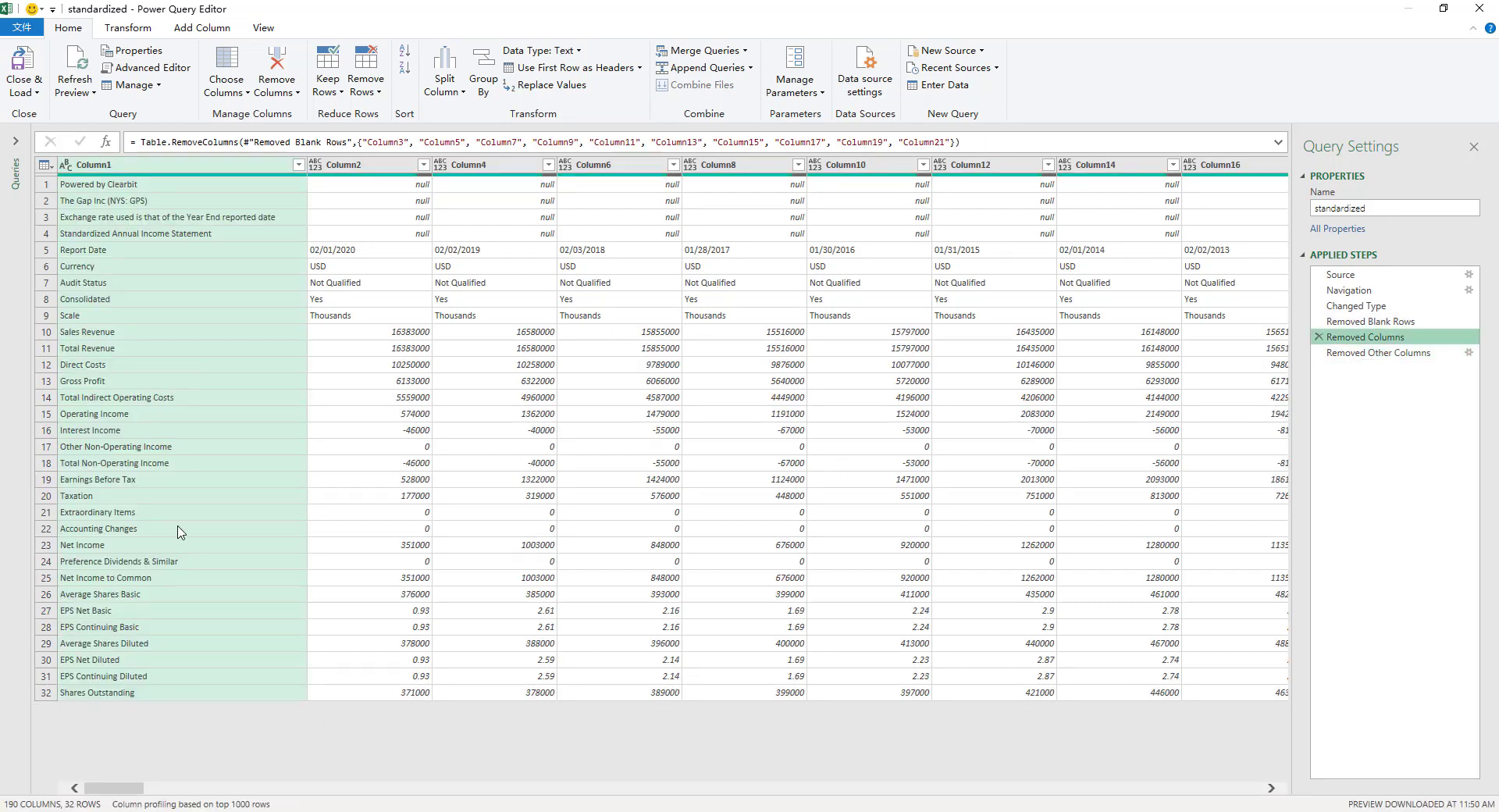
{"action": "left_click", "coordinate": [242, 165]}
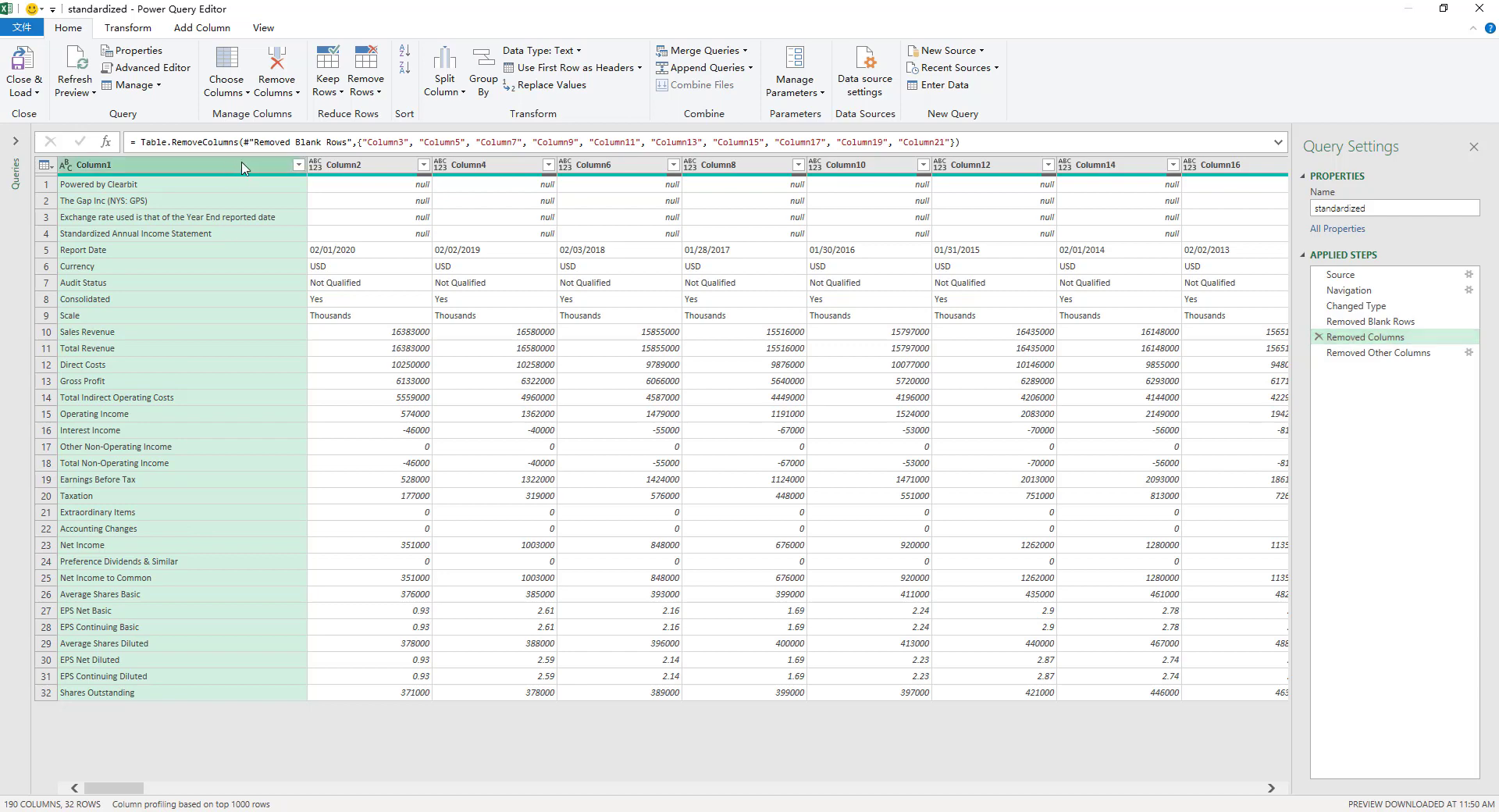
{"action": "left_click", "coordinate": [145, 596]}
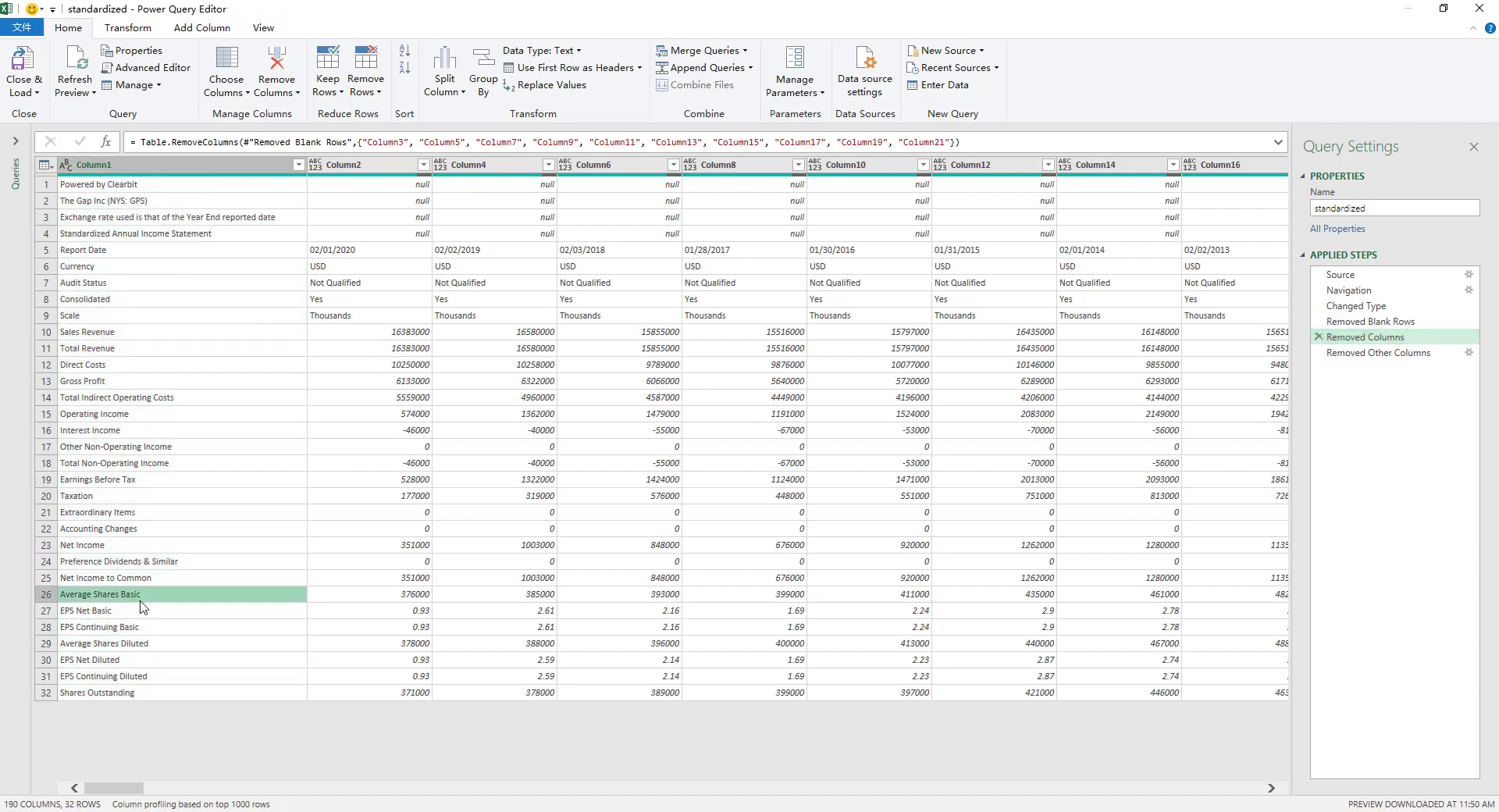
{"action": "left_click", "coordinate": [135, 166]}
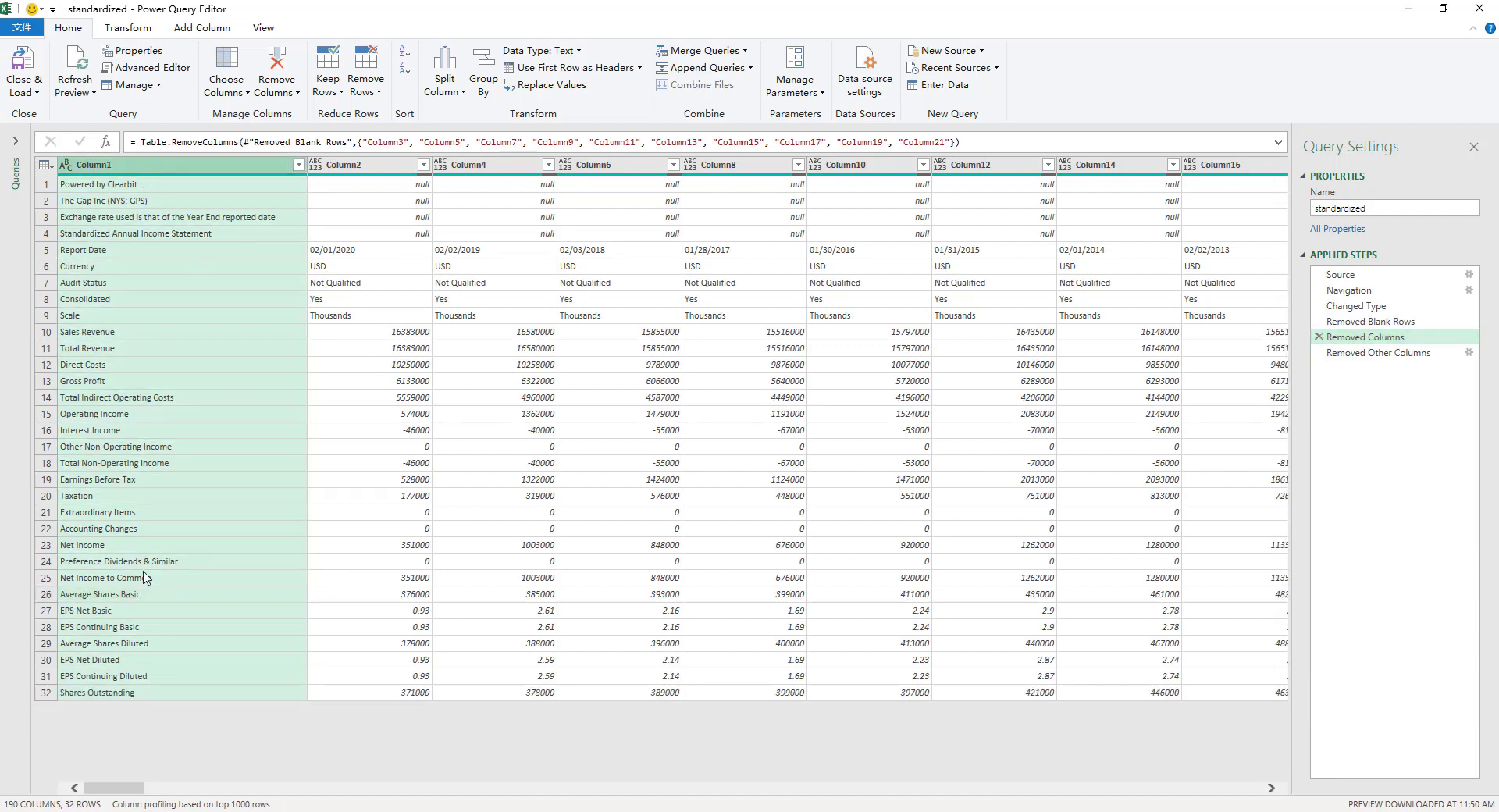
{"action": "left_click_drag", "start_coordinate": [123, 790], "coordinate": [183, 793]}
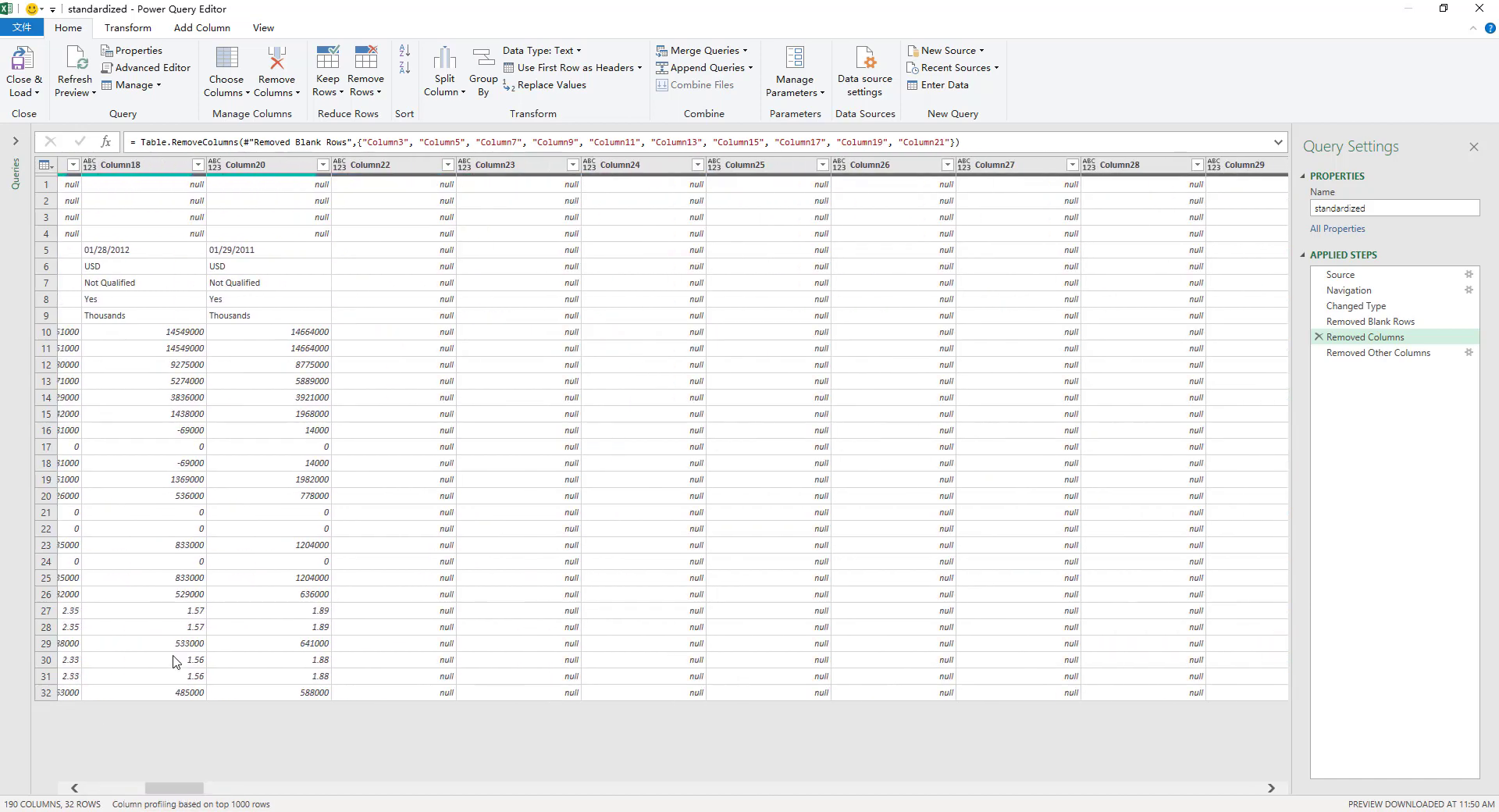
{"action": "left_click", "coordinate": [250, 165], "text": "shift"}
{"action": "left_click", "coordinate": [294, 95]}
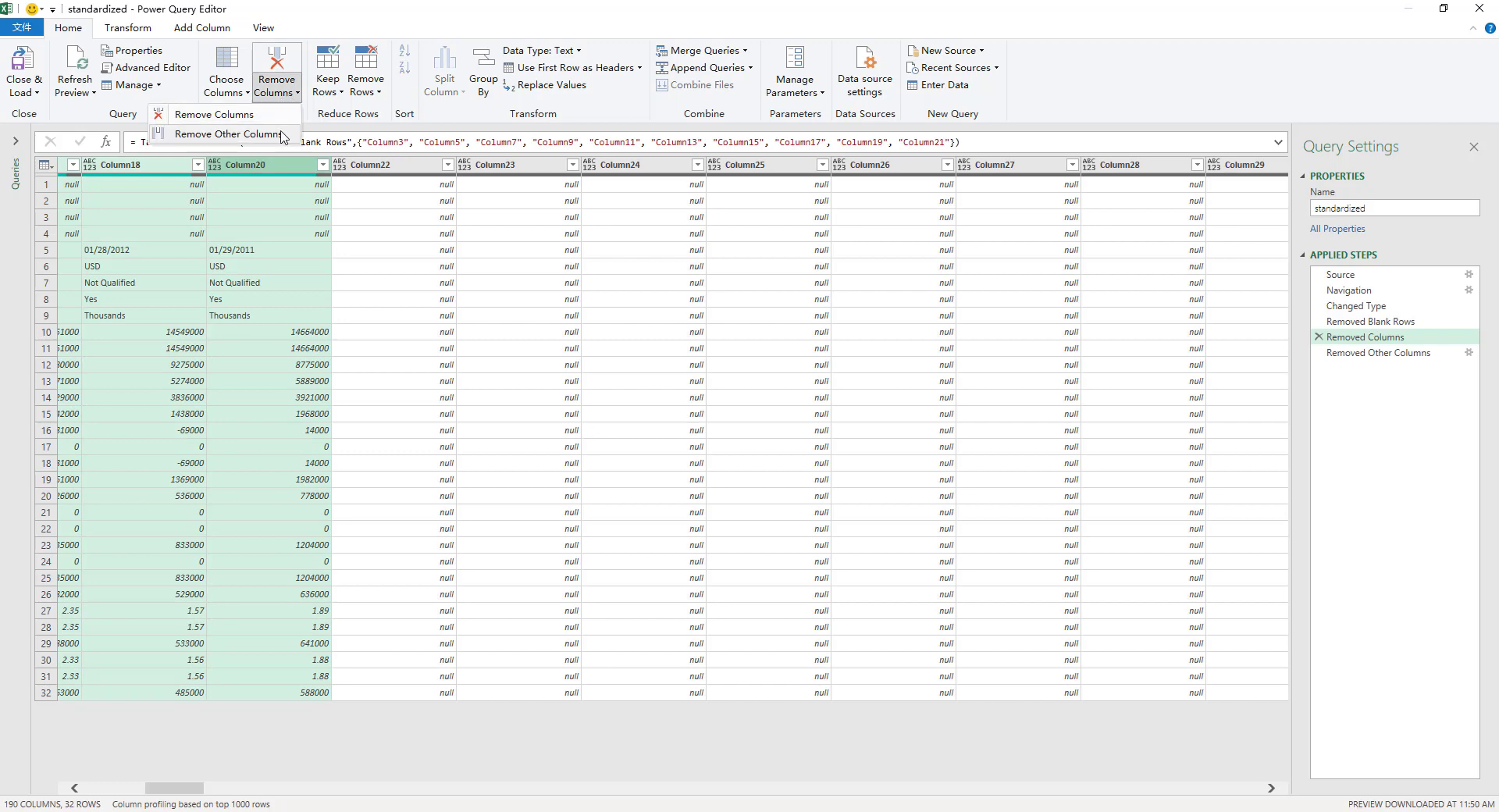
{"action": "left_click", "coordinate": [286, 136]}
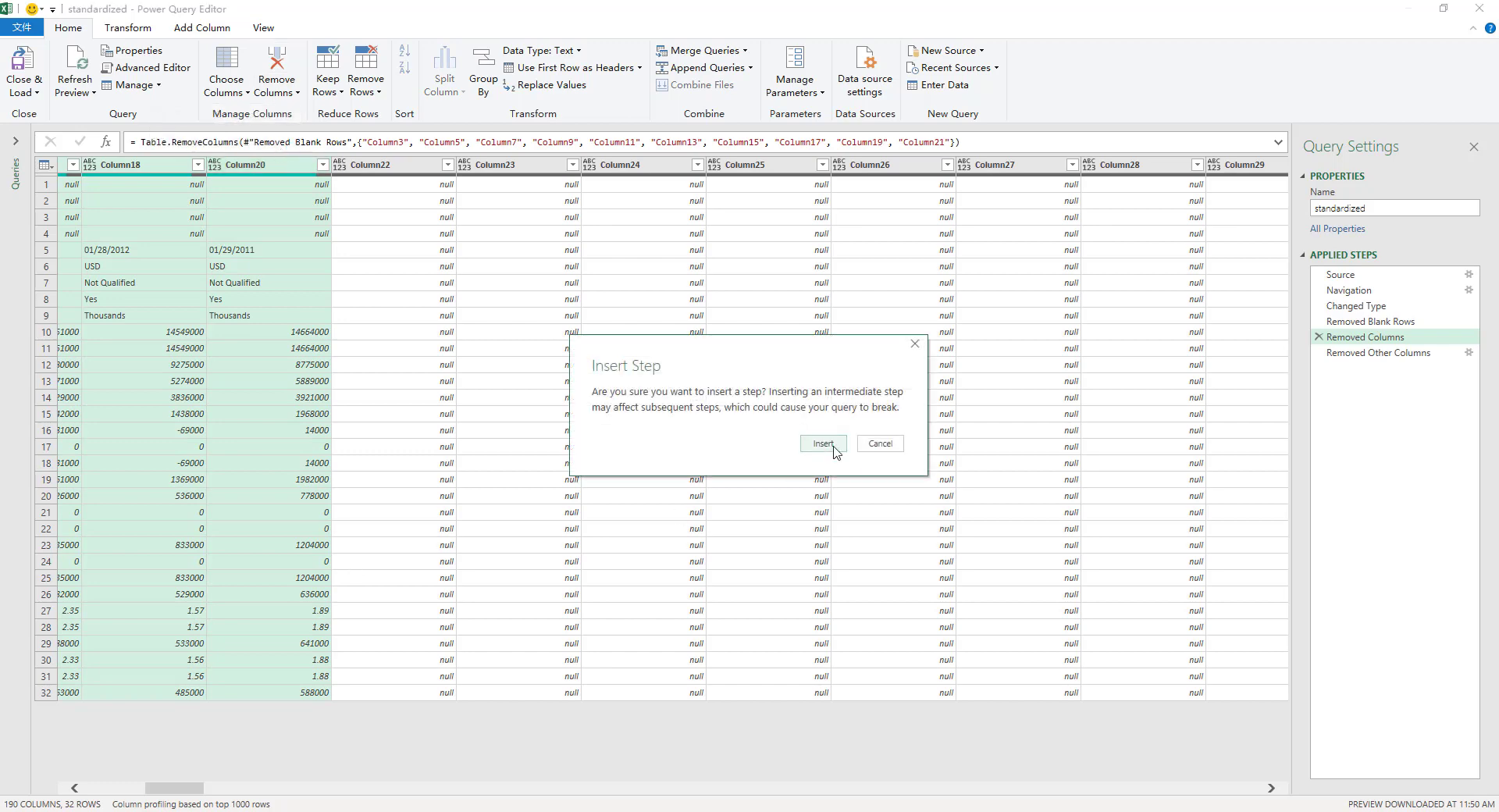
{"action": "left_click", "coordinate": [828, 445]}
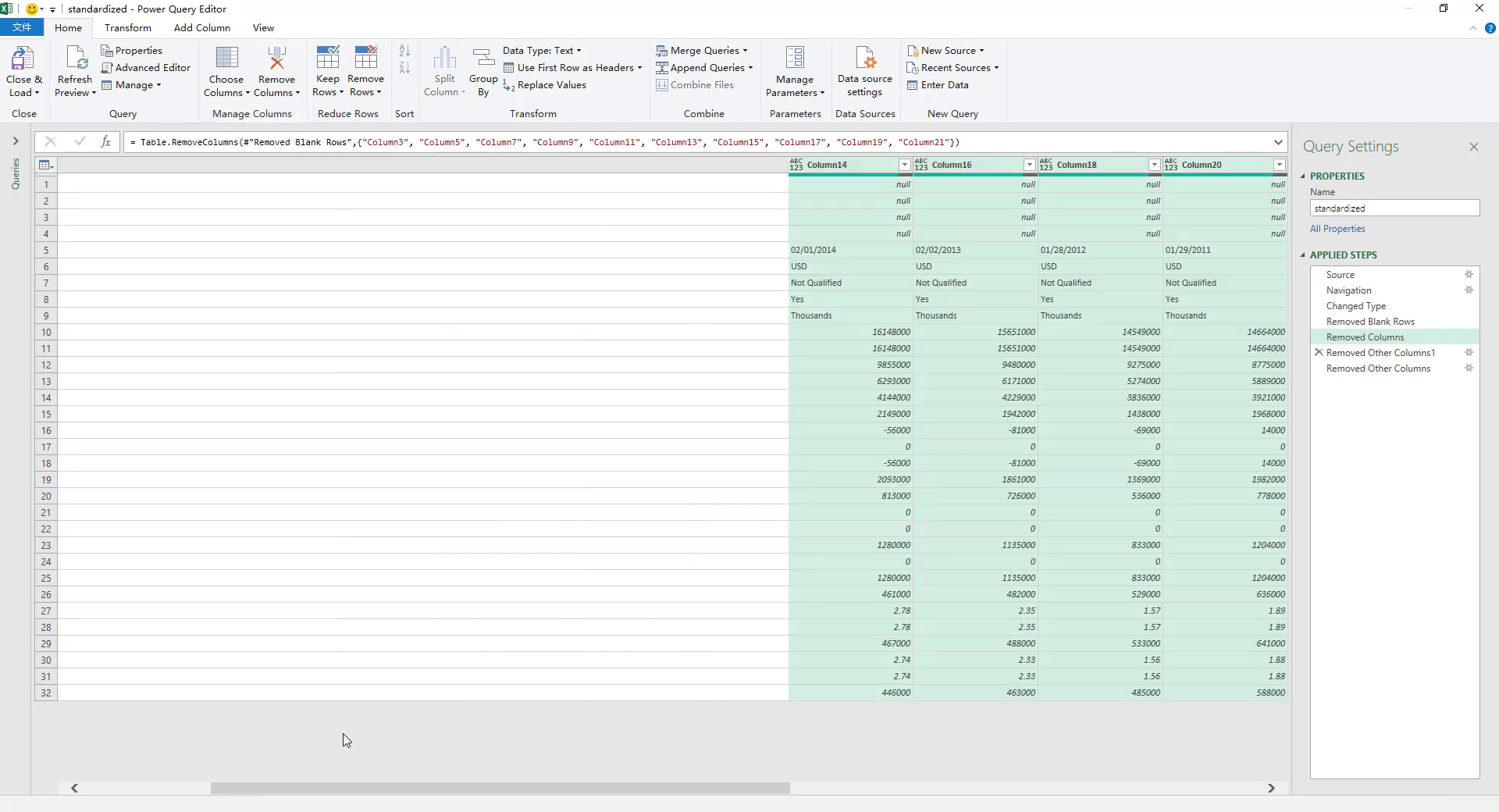
{"action": "left_click_drag", "start_coordinate": [340, 788], "coordinate": [62, 705]}
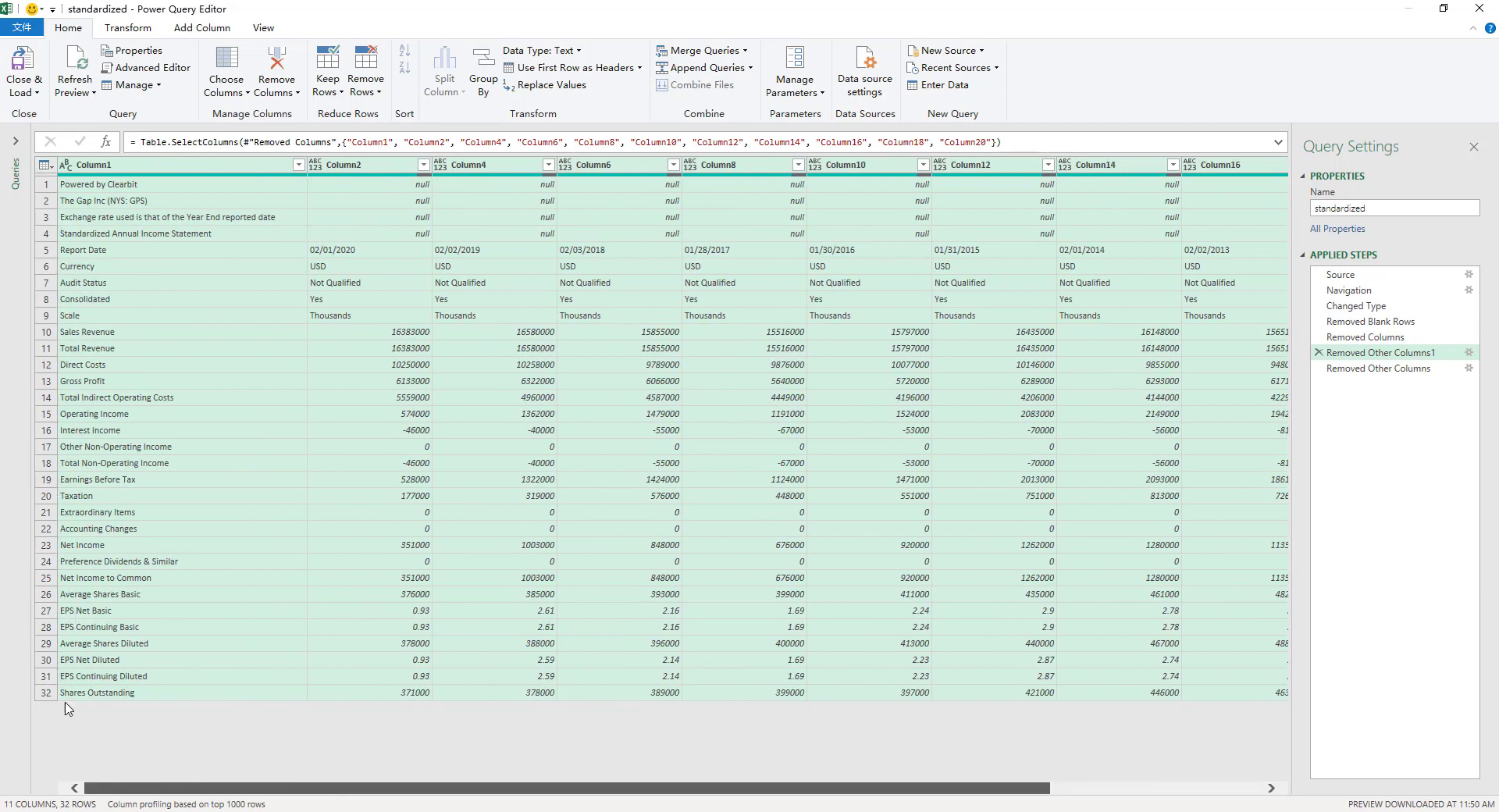
Delete the older Removed Other Columns step that follows Removed Other Columns1 in the applied steps.
{"action": "left_click", "coordinate": [151, 185]}
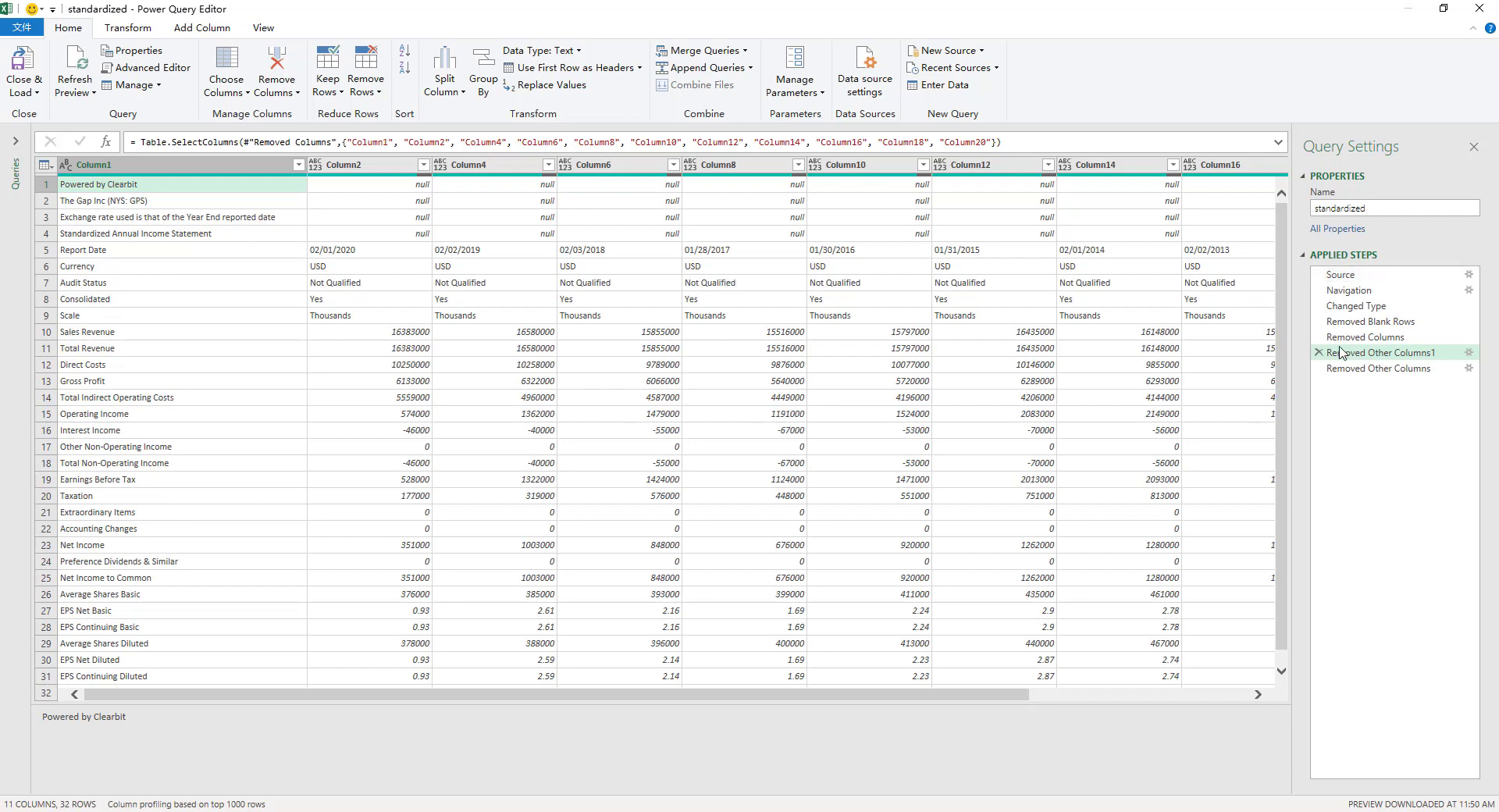
{"action": "left_click", "coordinate": [1318, 372]}
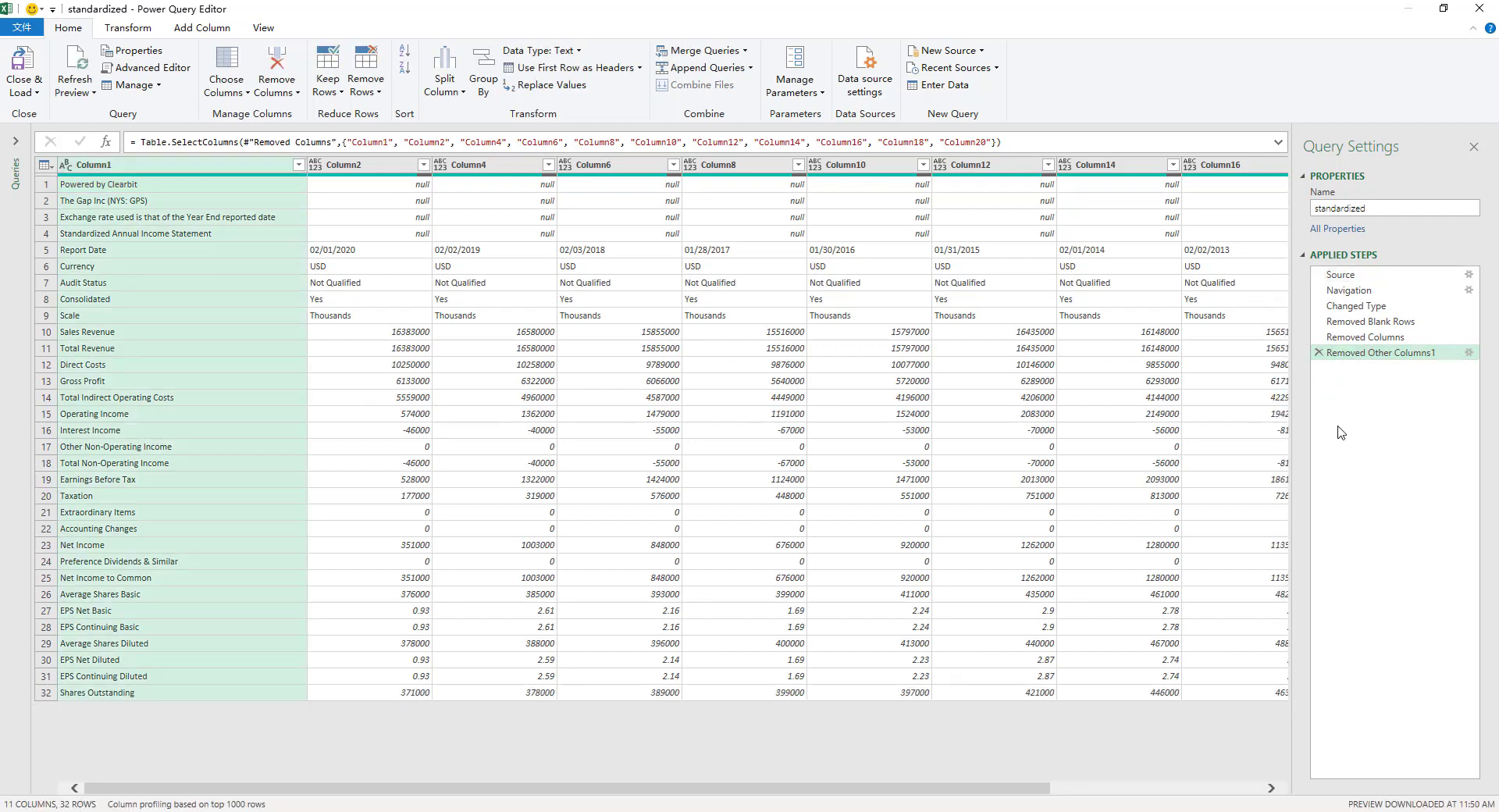
{"action": "left_click", "coordinate": [1068, 448]}
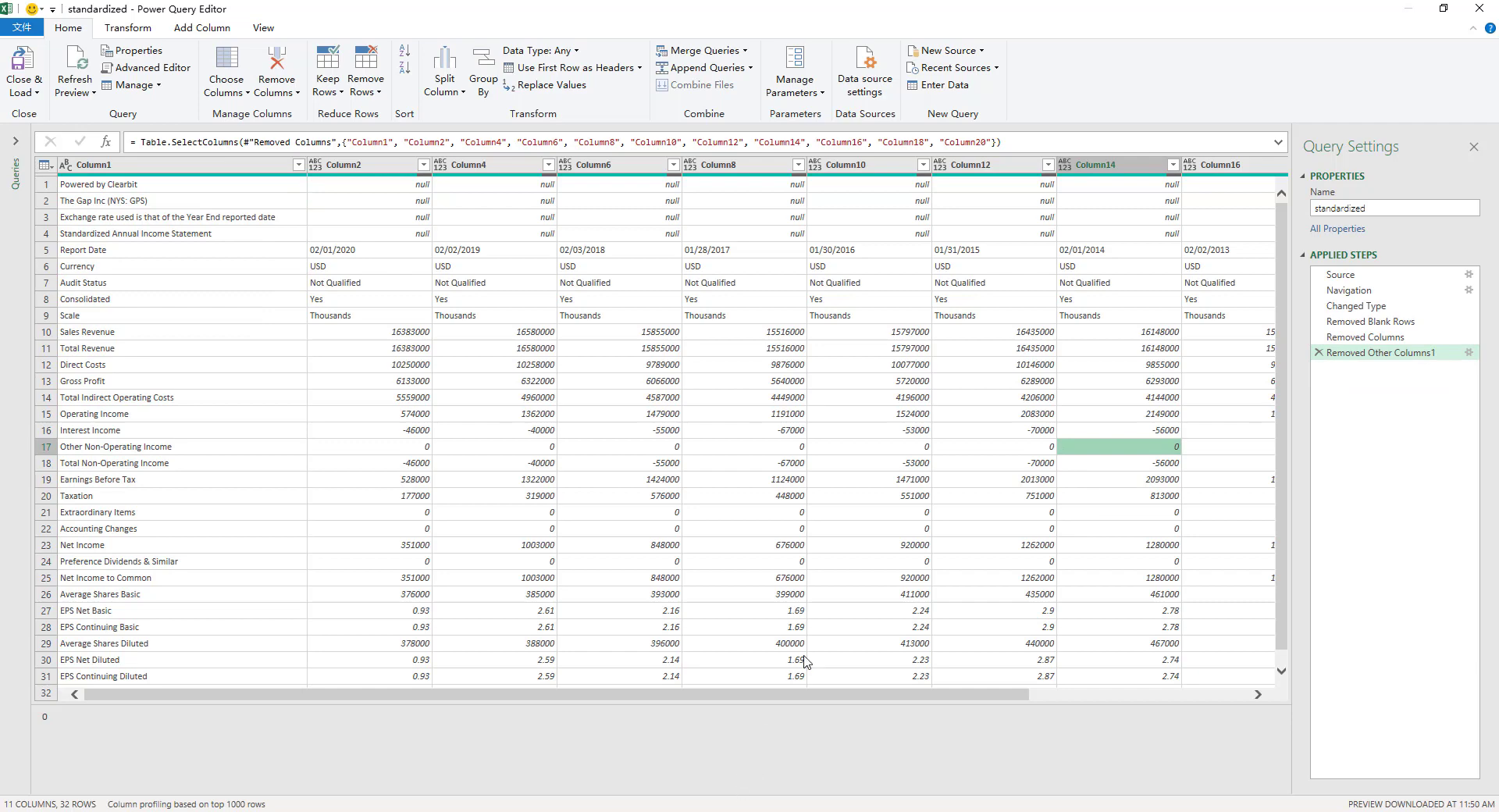
{"action": "left_click_drag", "start_coordinate": [800, 697], "coordinate": [367, 679]}
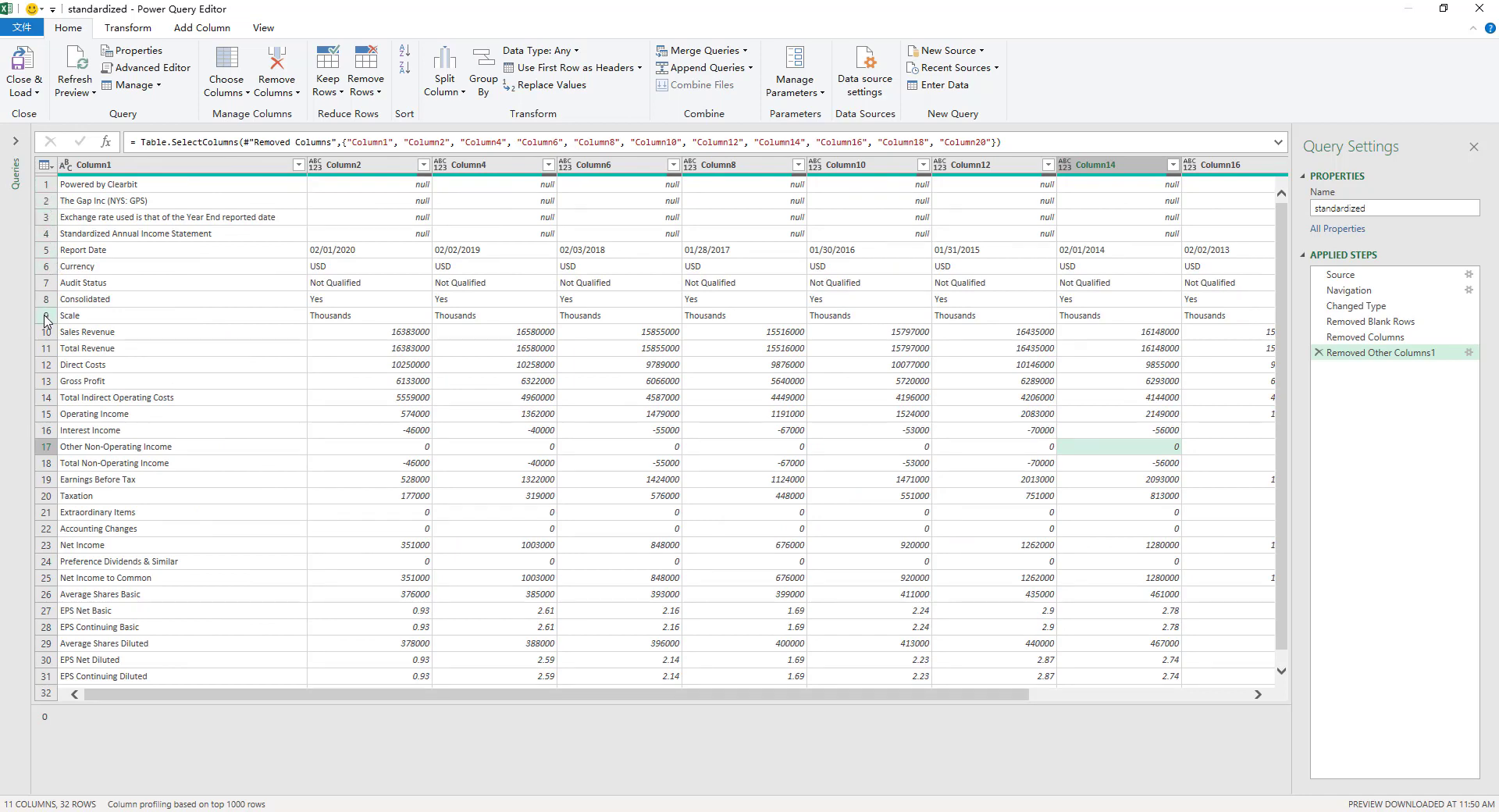
Remove the top 4 rows above the Report Date row from the query.
{"action": "left_click", "coordinate": [46, 235]}
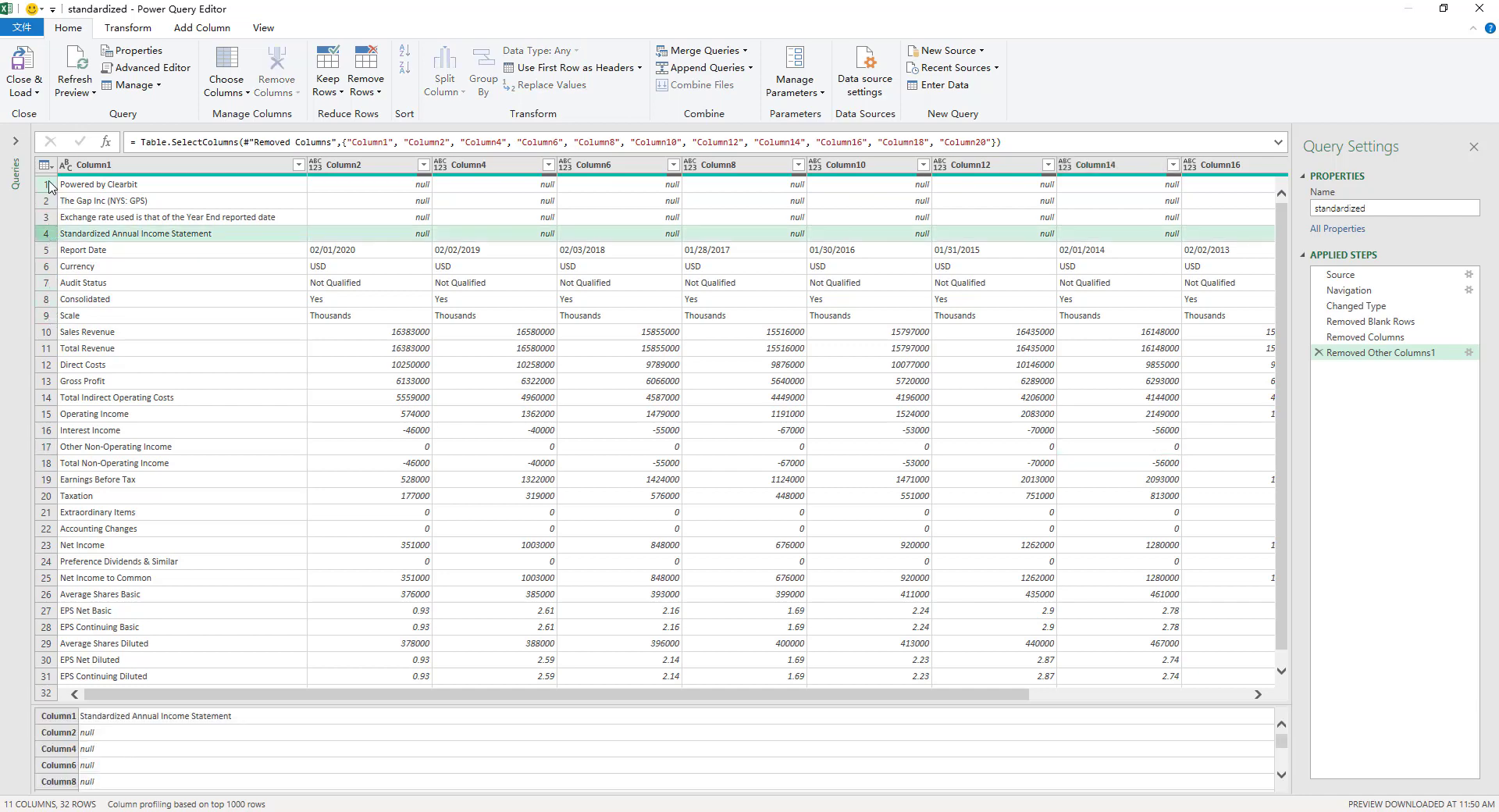
{"action": "left_click", "coordinate": [49, 186]}
{"action": "left_click", "coordinate": [49, 234]}
{"action": "left_click", "coordinate": [49, 186]}
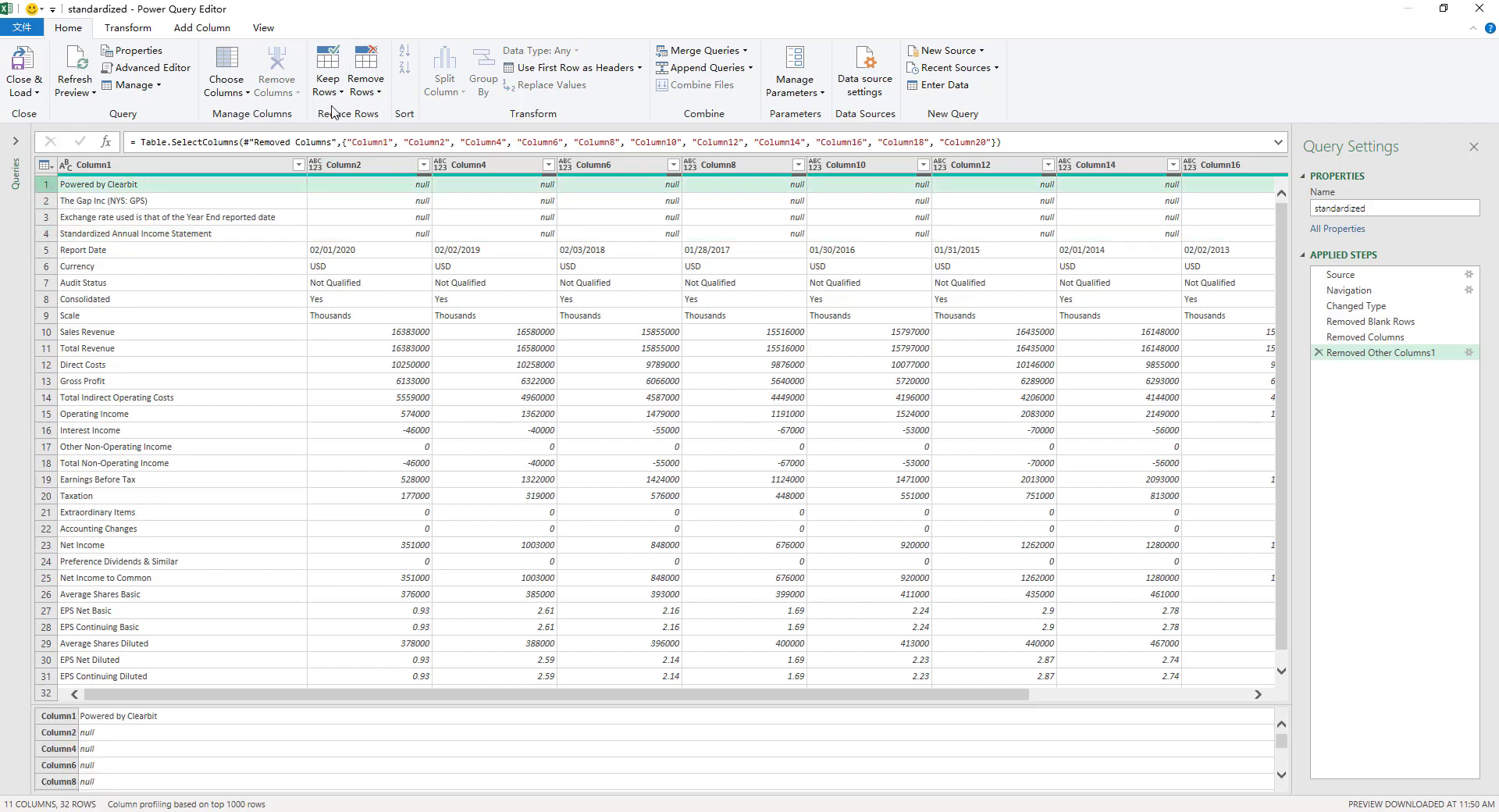
{"action": "left_click", "coordinate": [376, 94]}
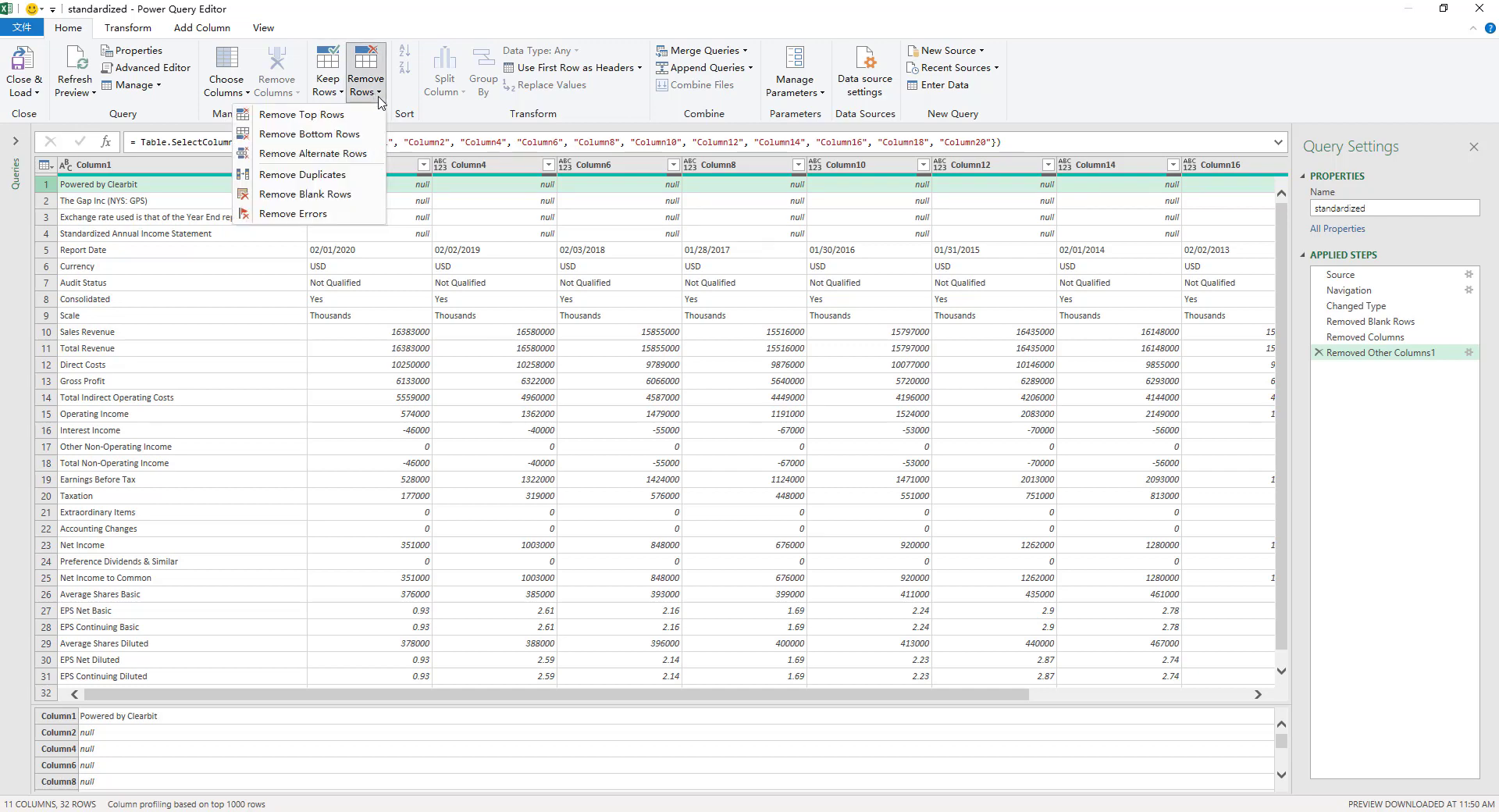
{"action": "left_click", "coordinate": [355, 118]}
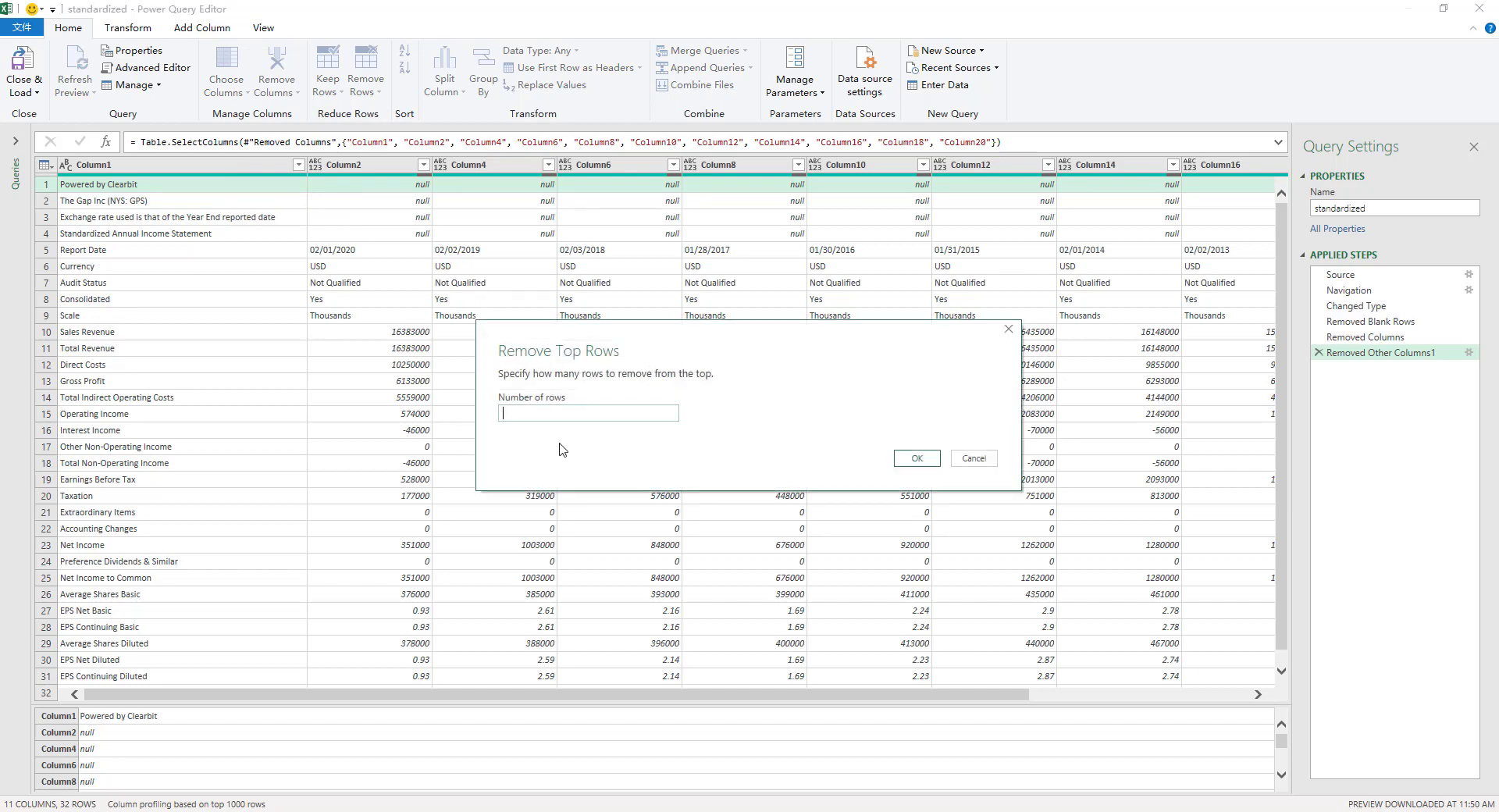
{"action": "type", "text": "4"}
{"action": "left_click", "coordinate": [916, 458]}
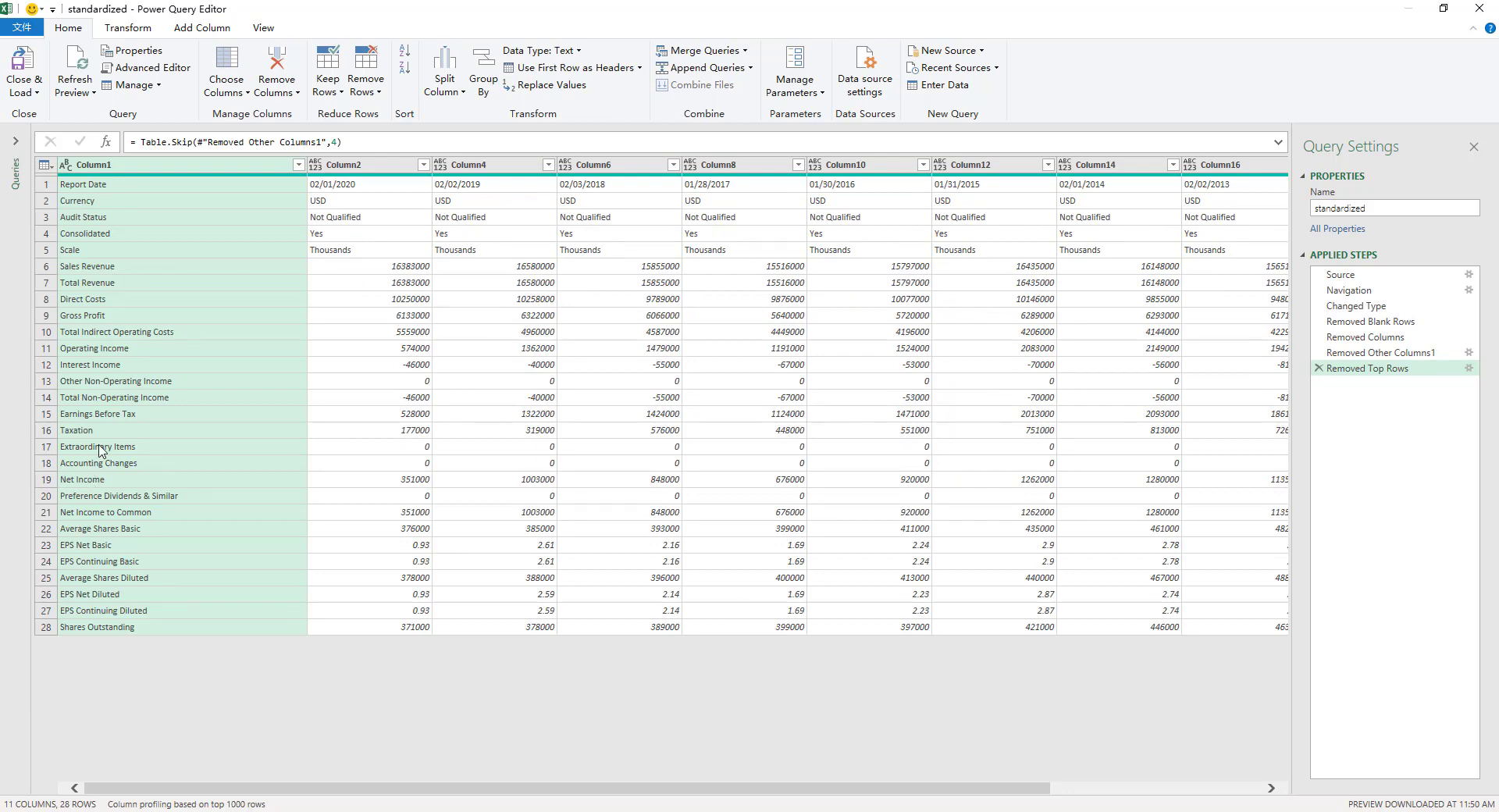
Remove the bottom 17 rows so that Operating Income is the last line of the query.
{"action": "left_click", "coordinate": [366, 92]}
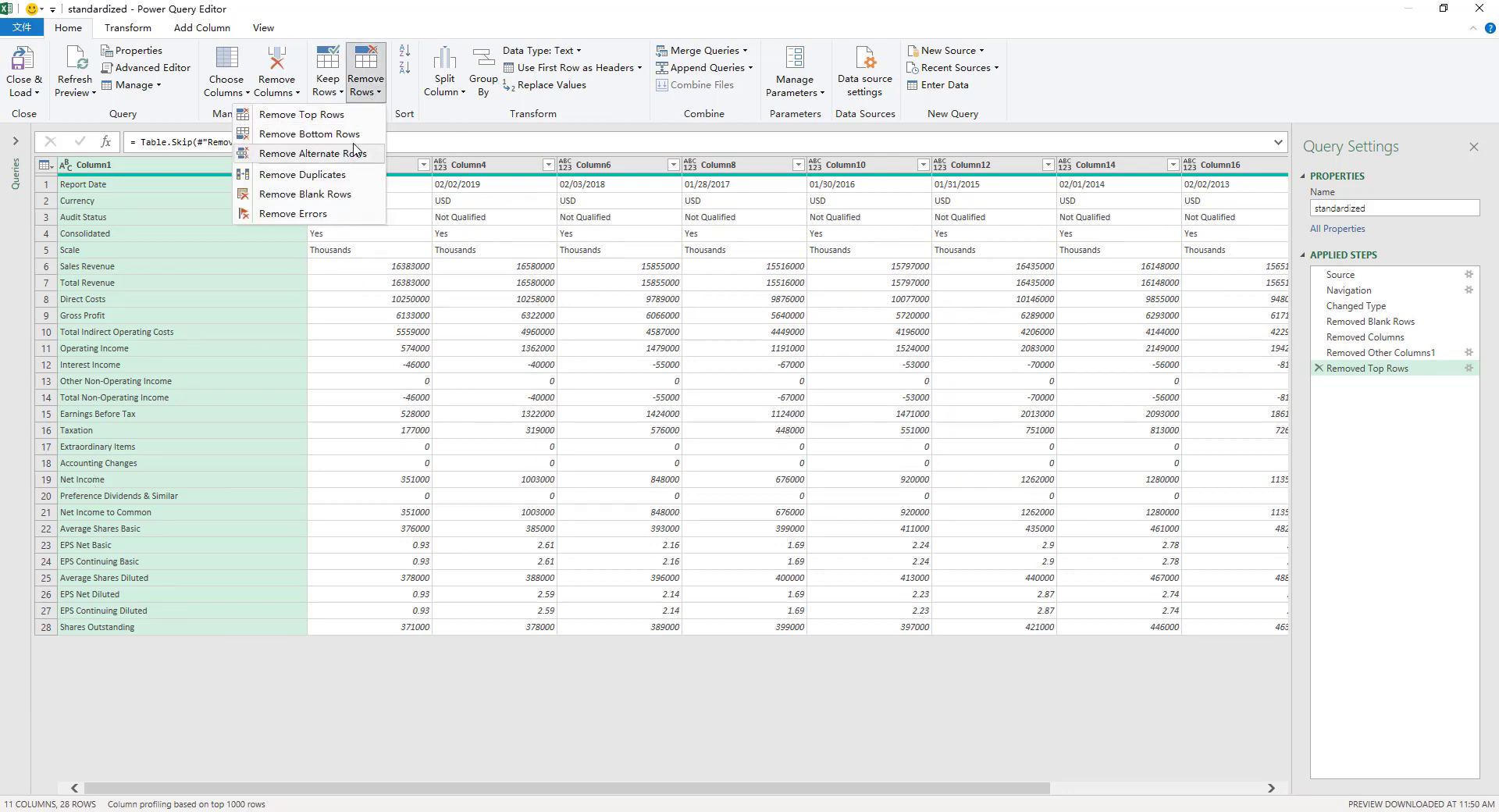
{"action": "left_click", "coordinate": [359, 135]}
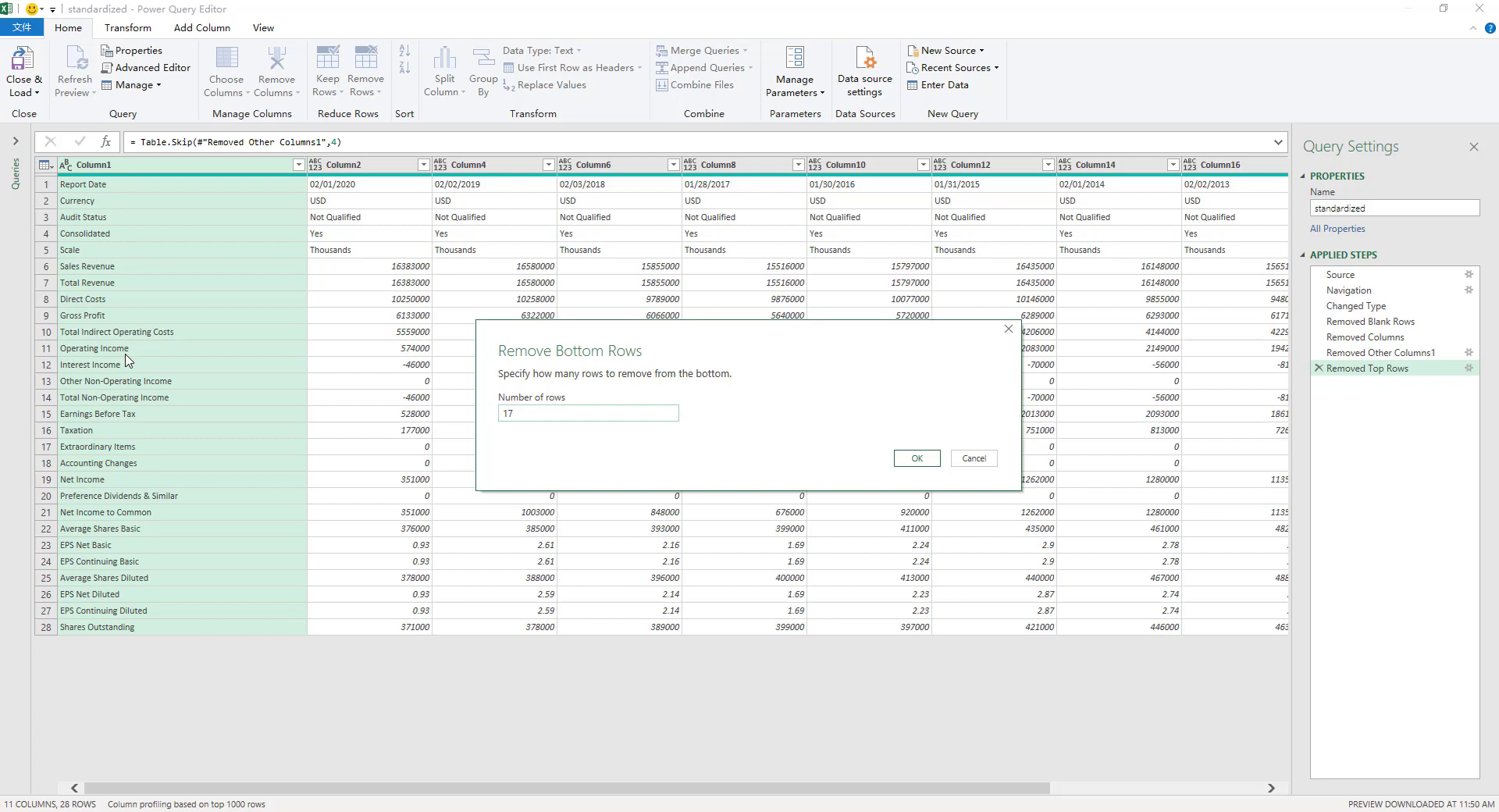
{"action": "left_click", "coordinate": [918, 458]}
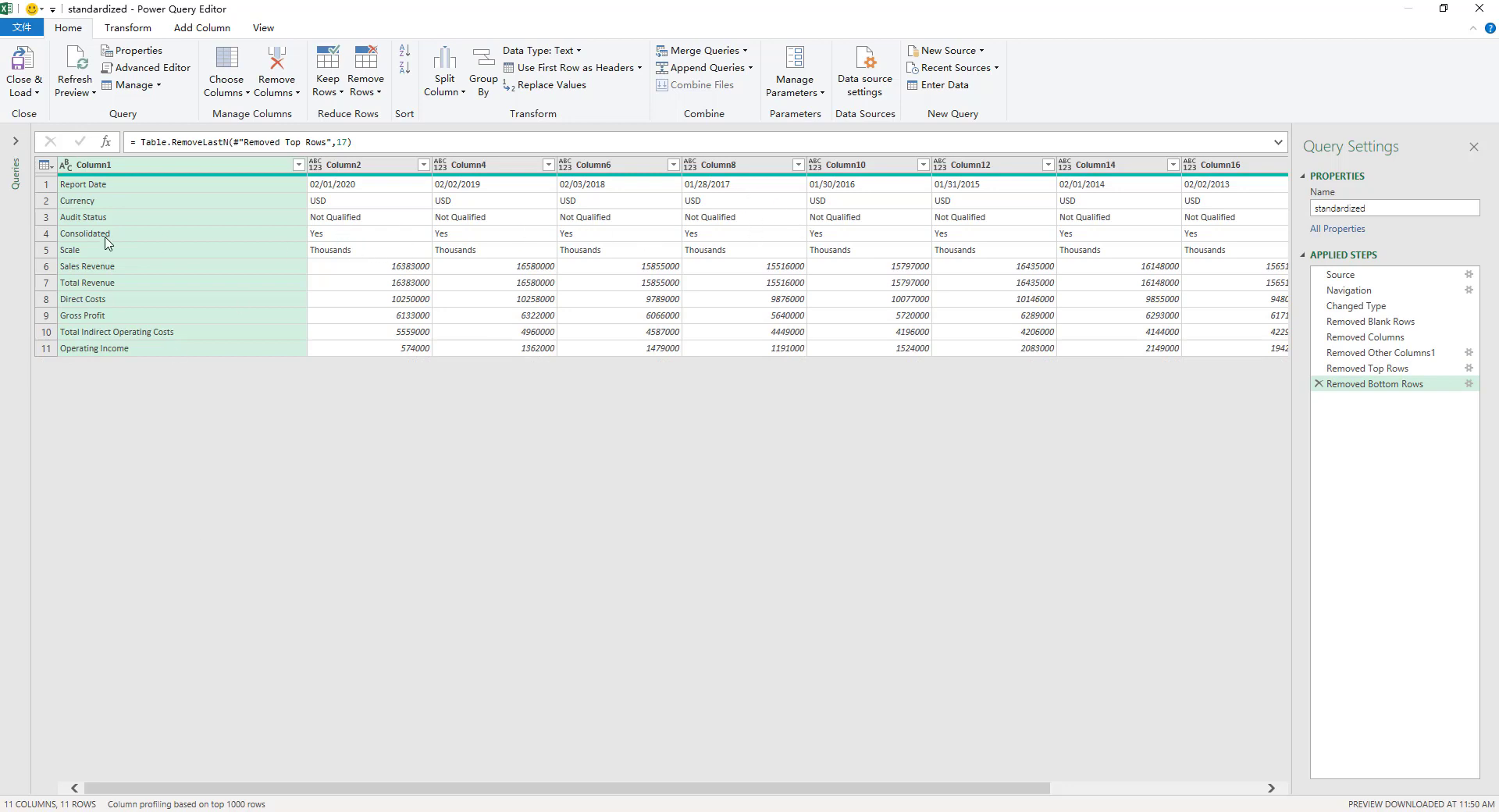
{"action": "left_click", "coordinate": [46, 250]}
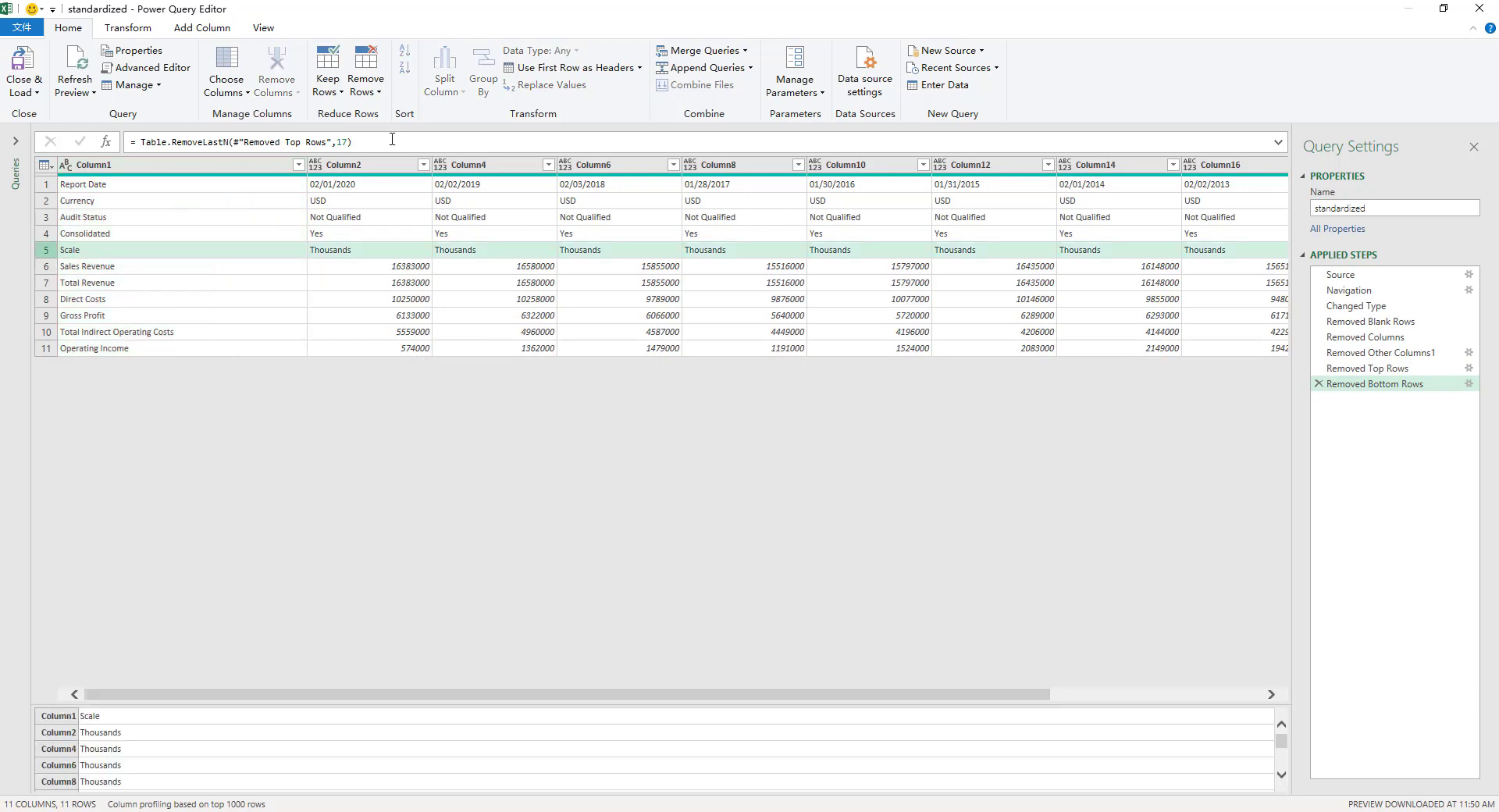
{"action": "left_click", "coordinate": [377, 93]}
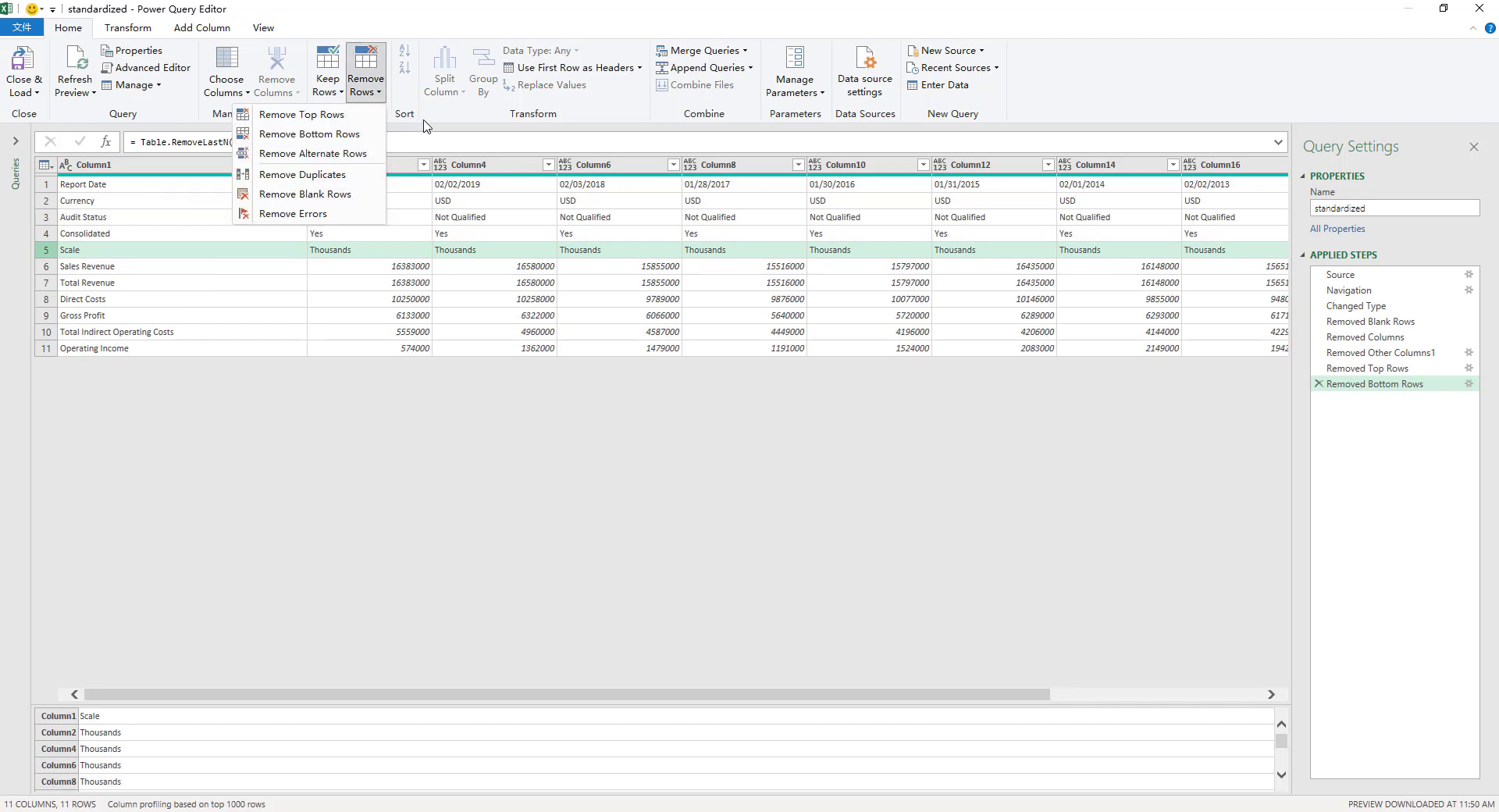
{"action": "left_click", "coordinate": [465, 128]}
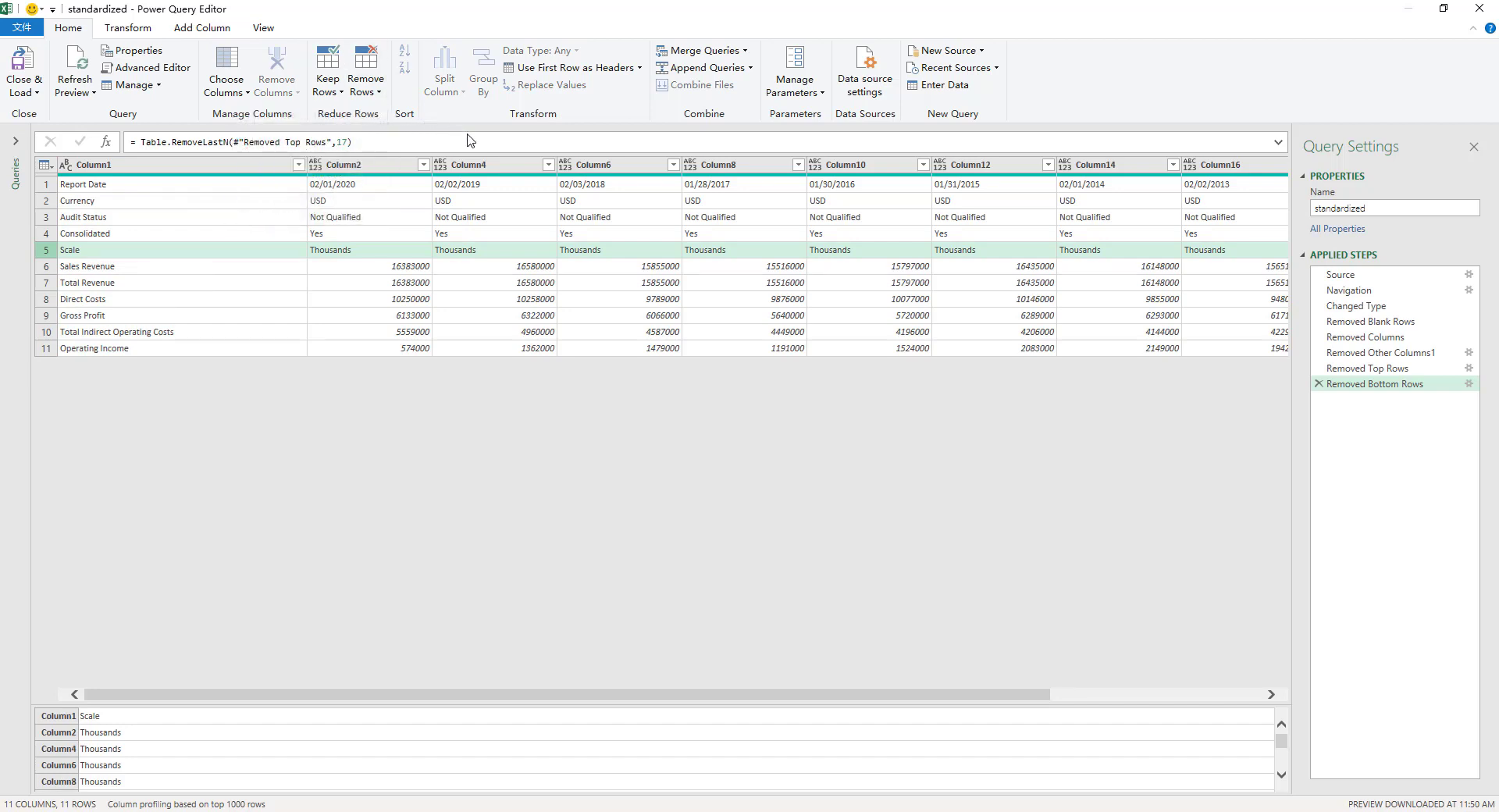
{"action": "left_click", "coordinate": [498, 331]}
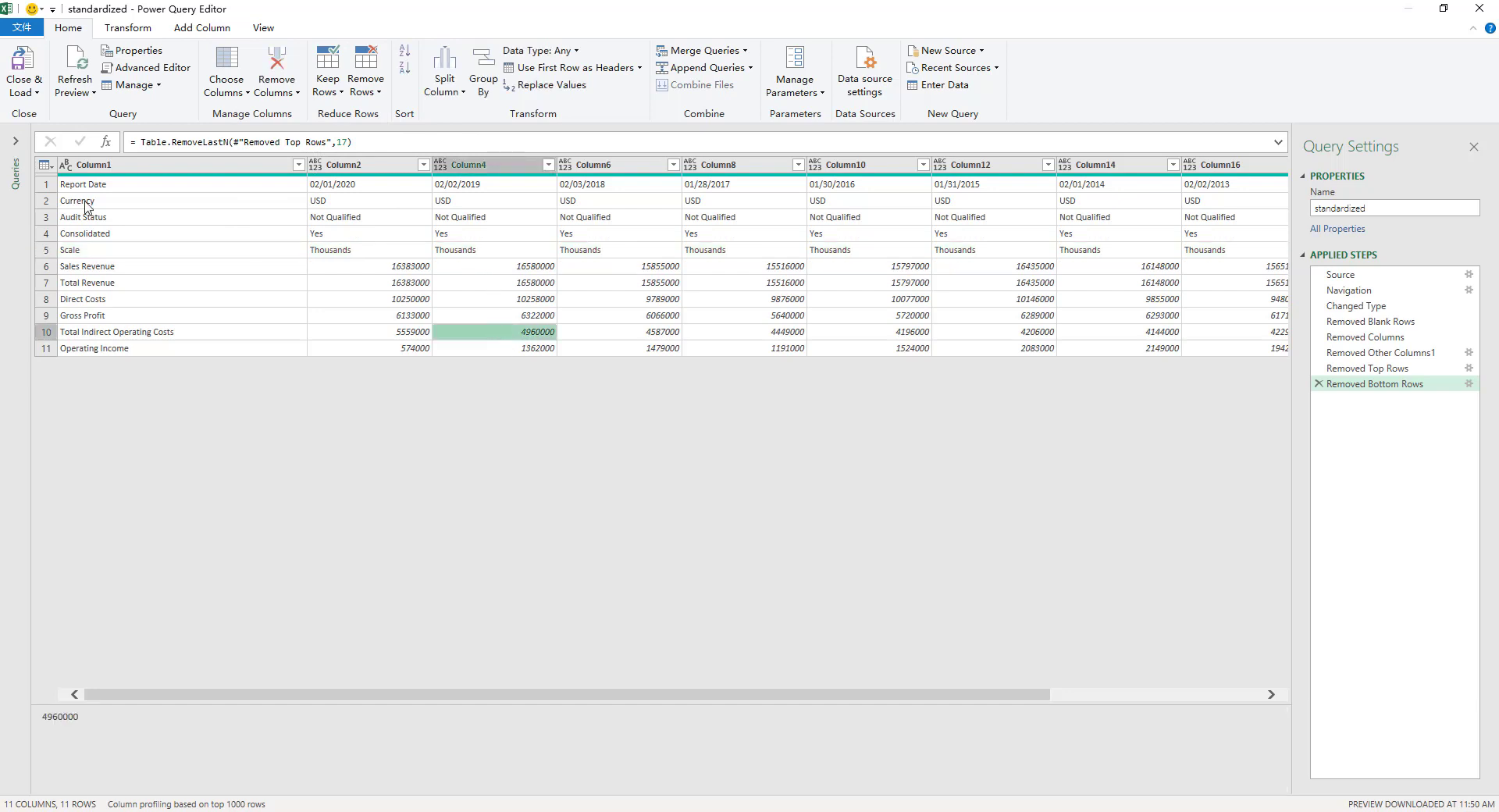
Use the first row as headers twice, promoting the Report Date row and the Currency row.
{"action": "left_click", "coordinate": [46, 186]}
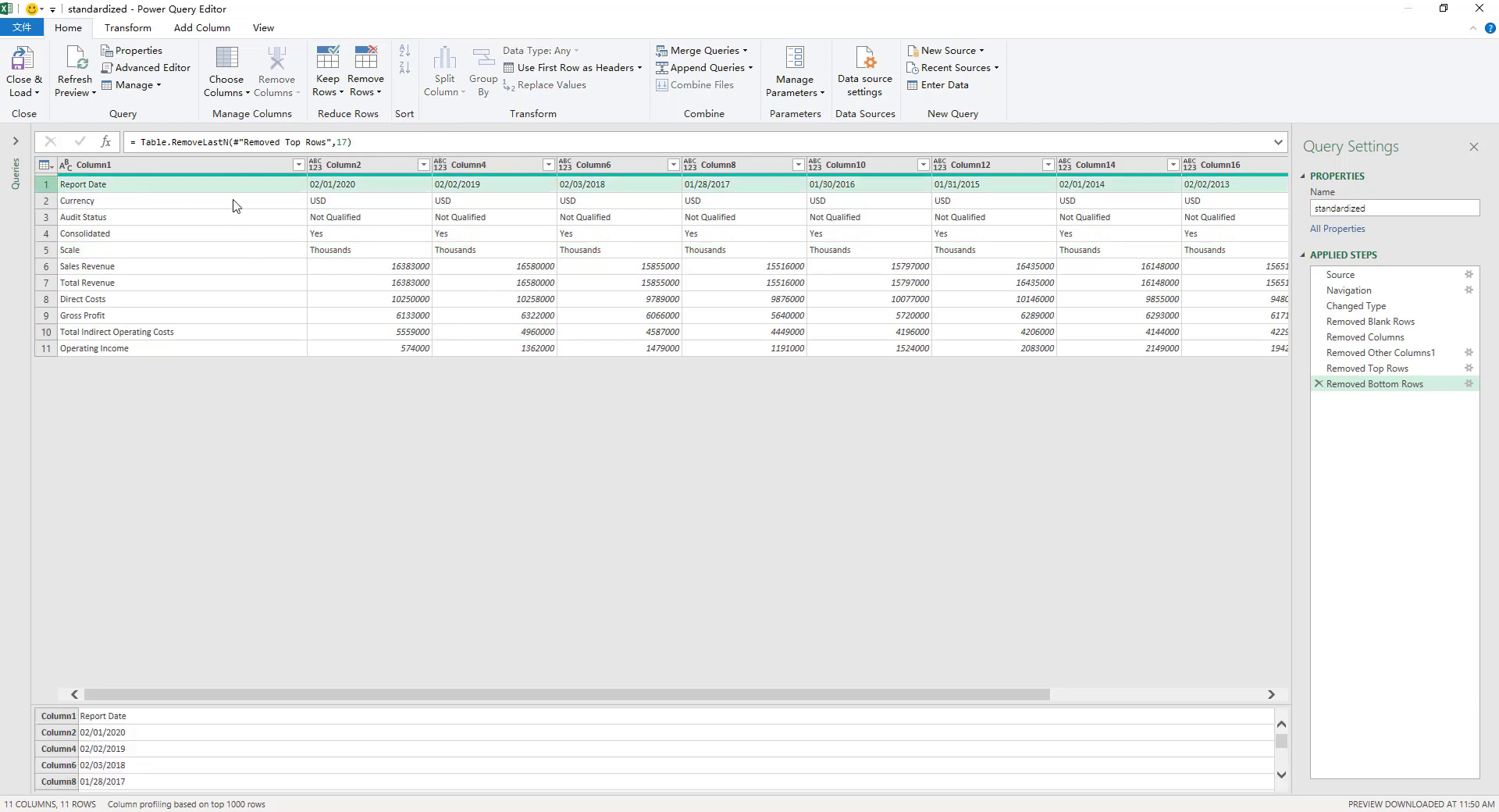
{"action": "left_click", "coordinate": [617, 67]}
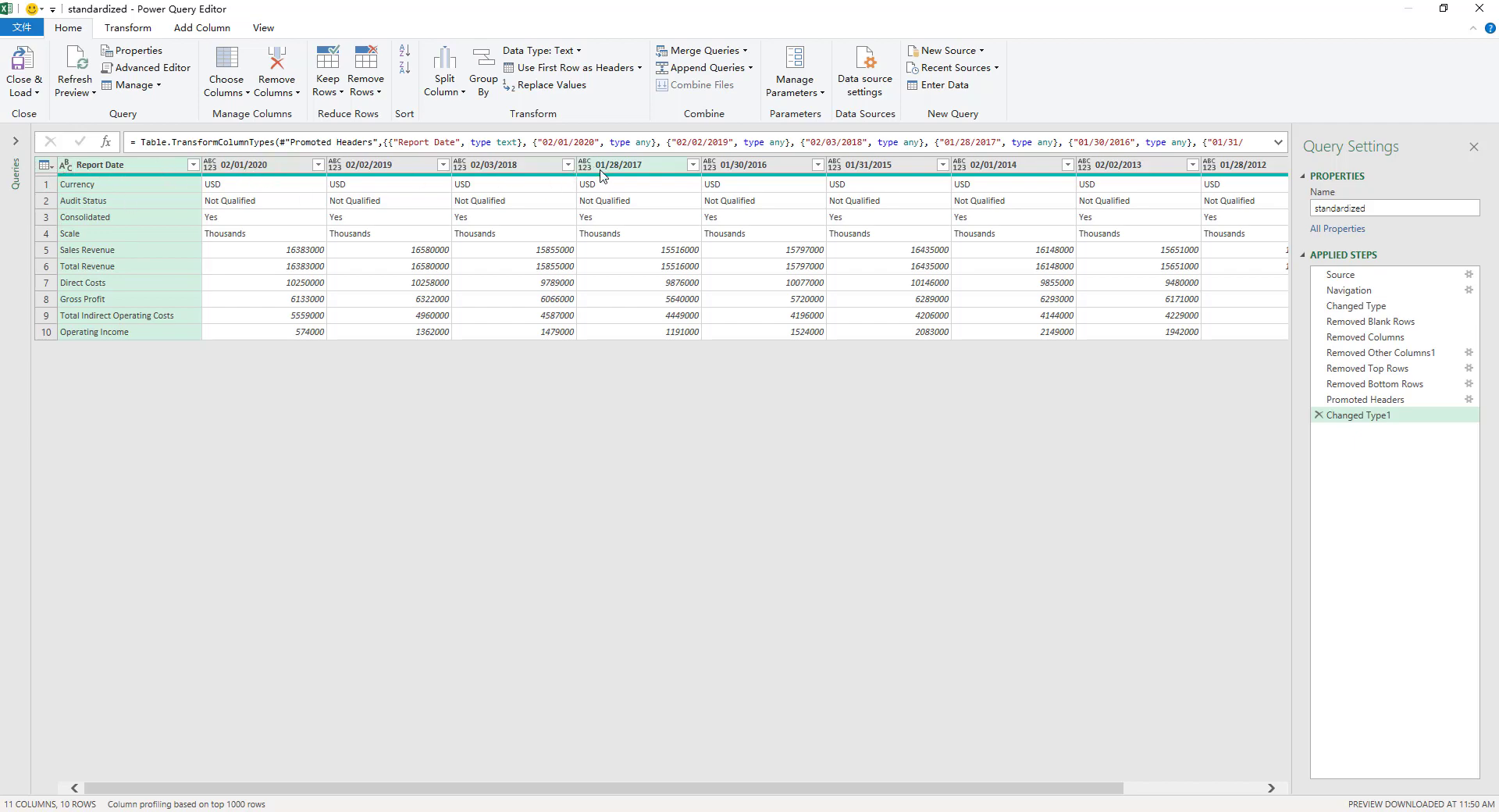
{"action": "left_click", "coordinate": [625, 72]}
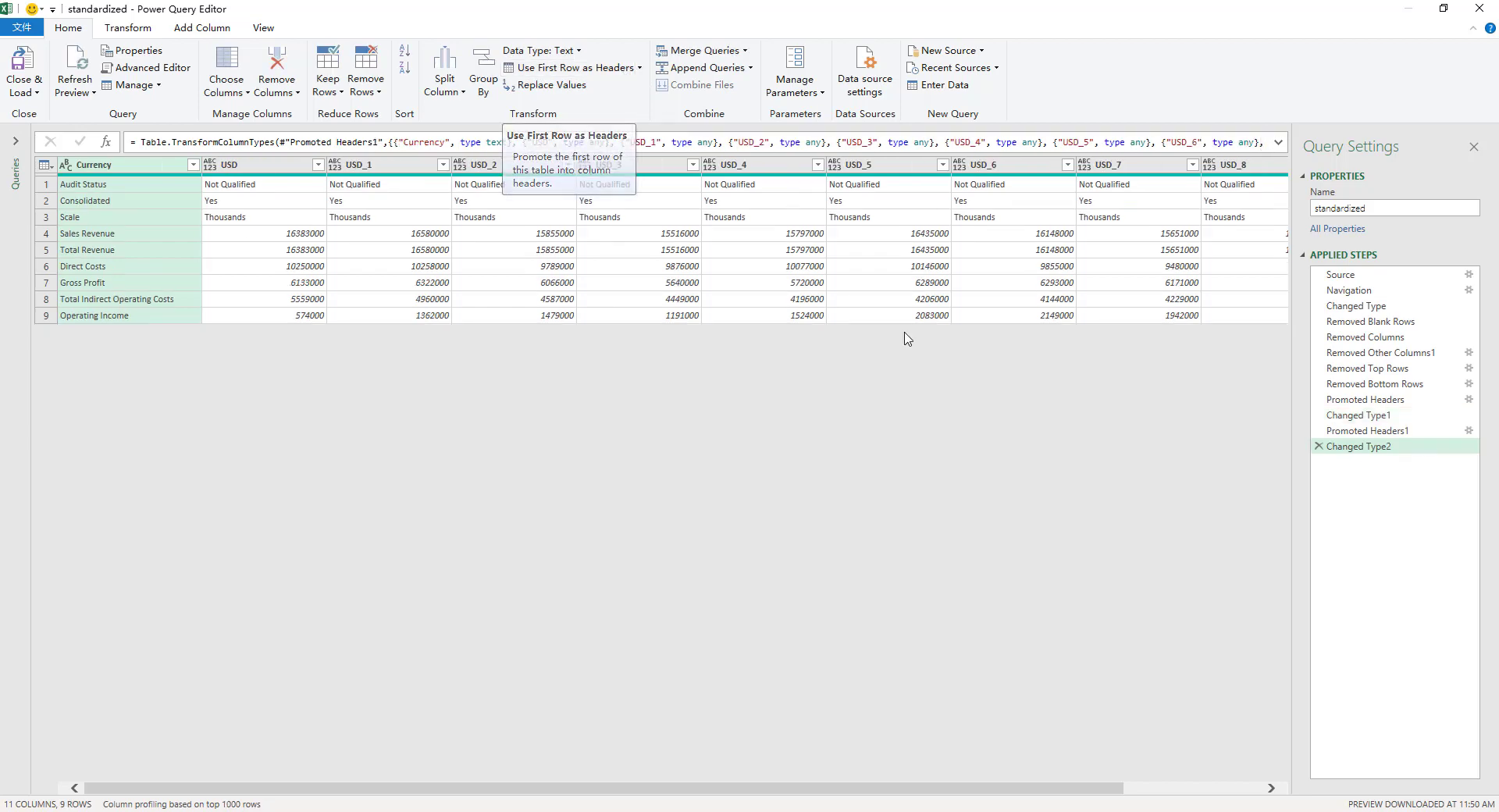
Delete the Promoted Headers1, Changed Type2, Changed Type1 and Promoted Headers steps from the applied steps.
{"action": "left_click", "coordinate": [1370, 431]}
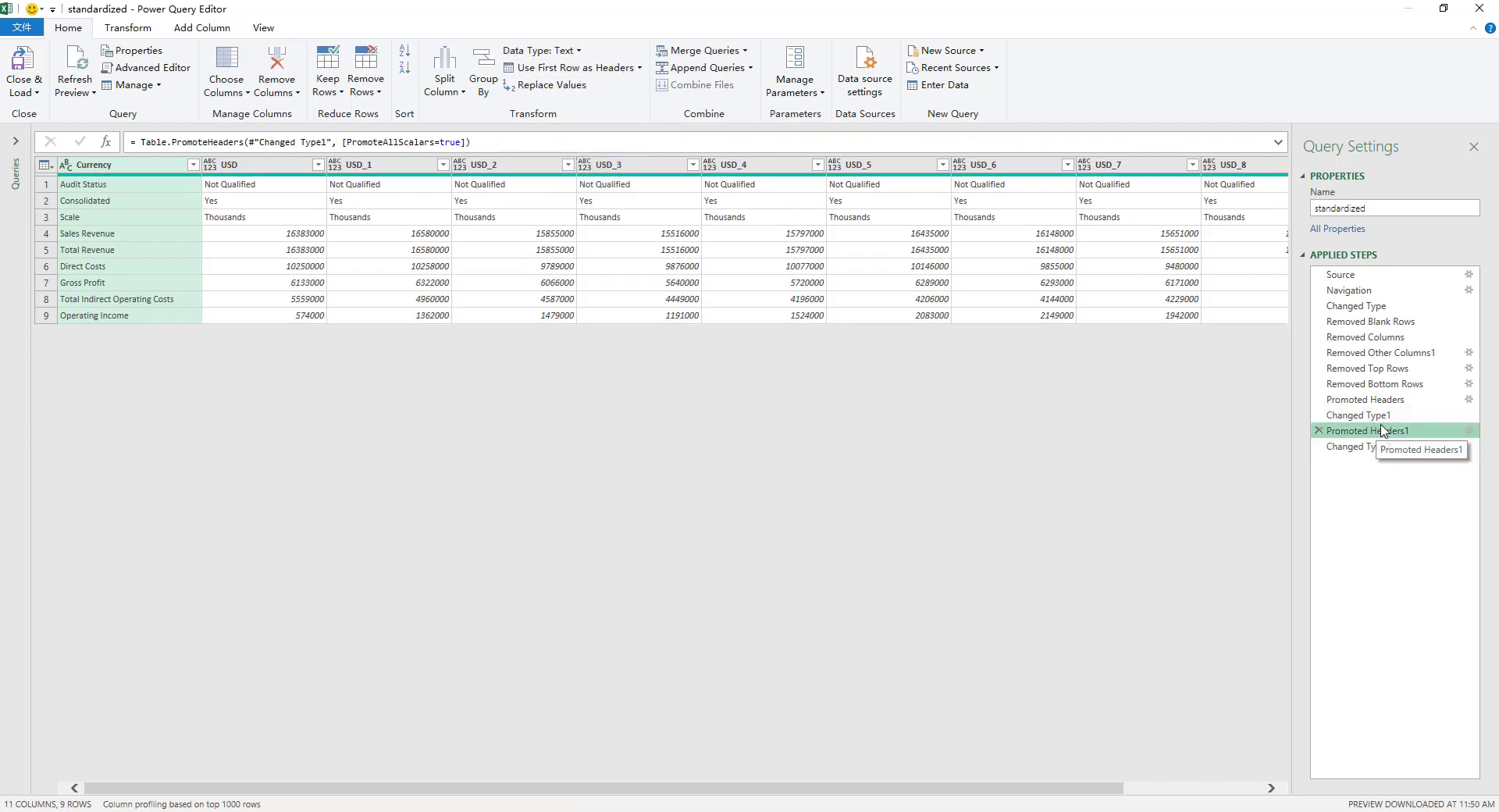
{"action": "left_click", "coordinate": [1318, 431]}
{"action": "left_click", "coordinate": [842, 449]}
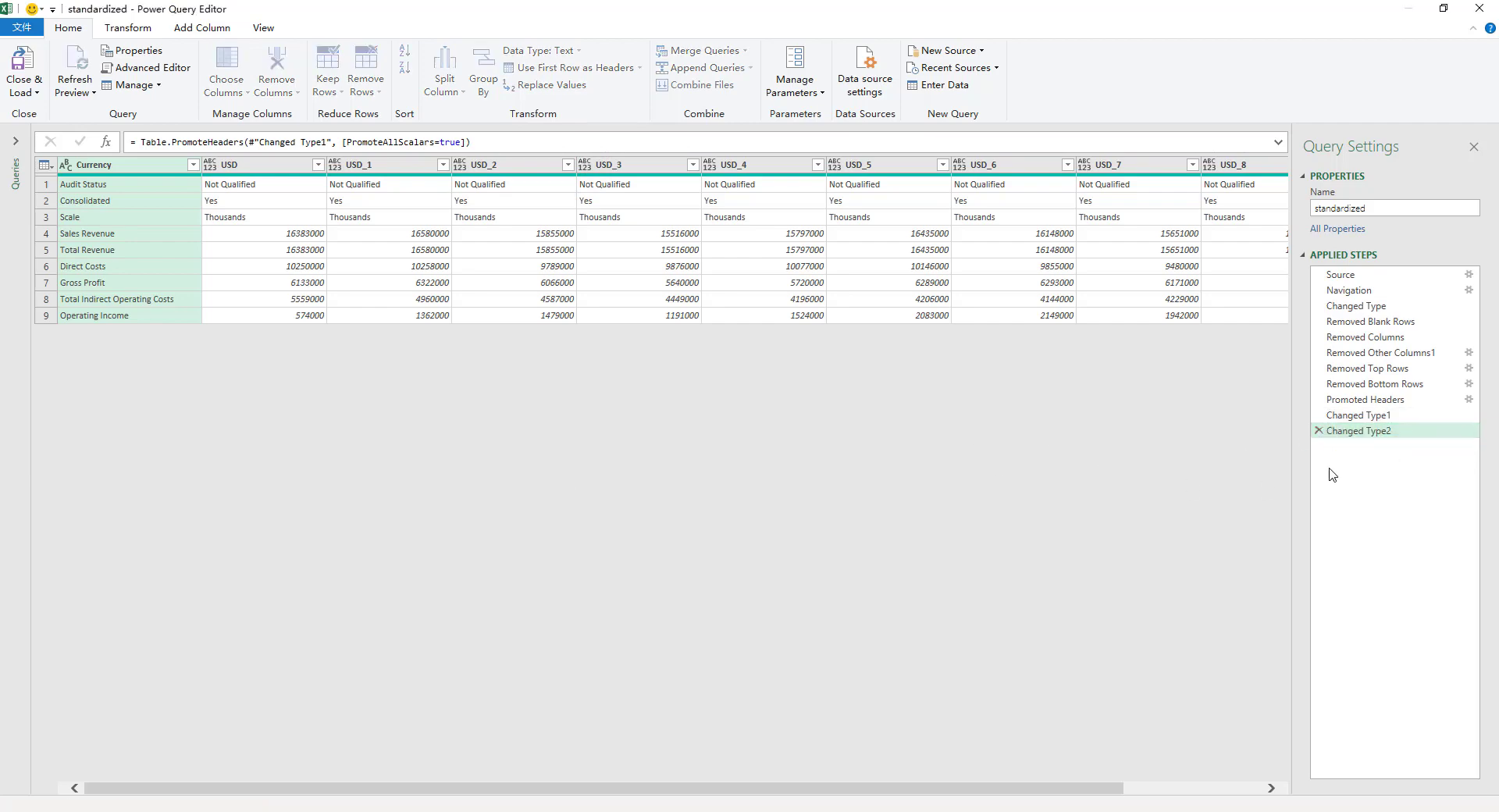
{"action": "left_click", "coordinate": [1318, 430]}
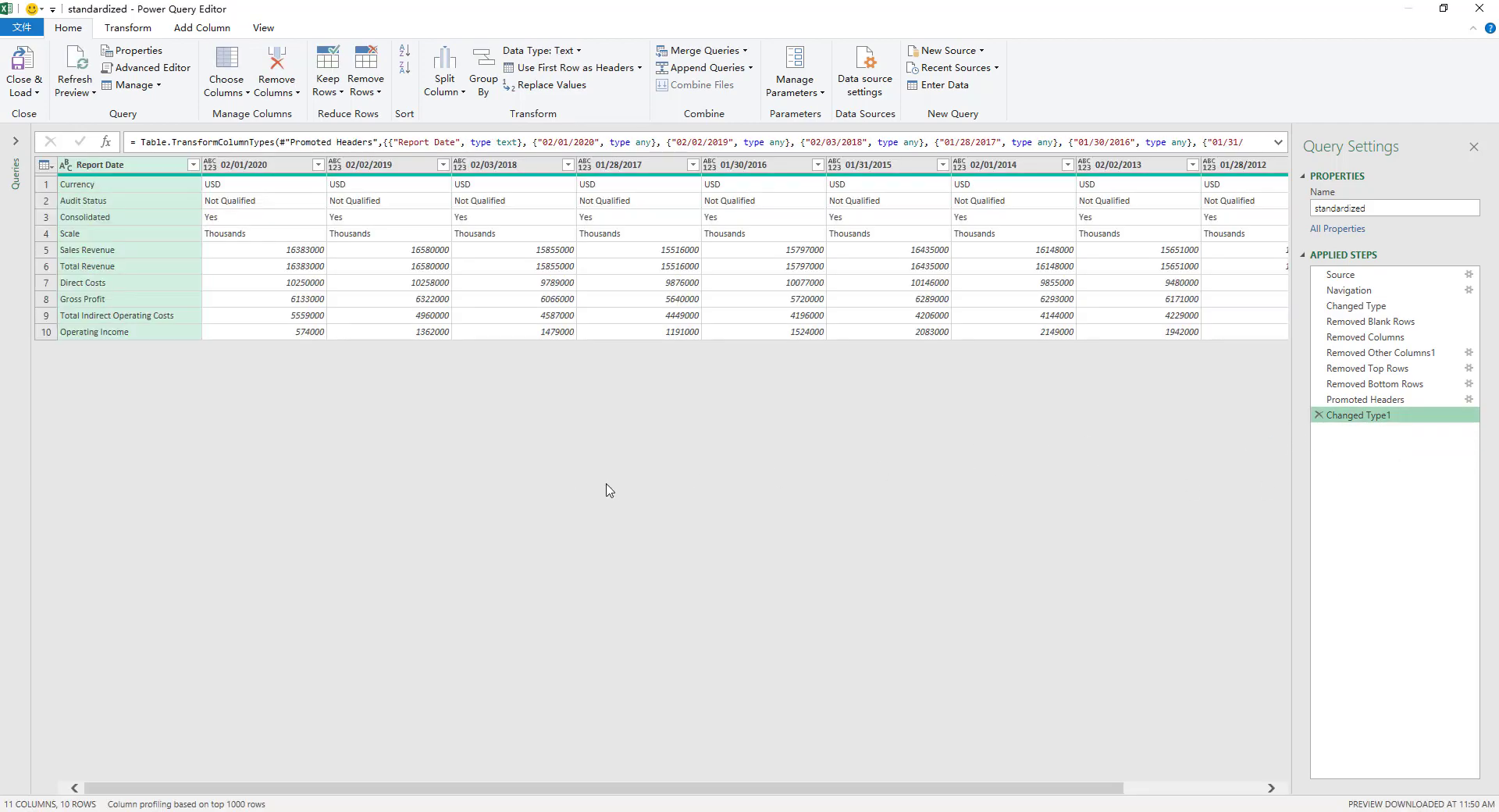
{"action": "left_click", "coordinate": [1318, 414]}
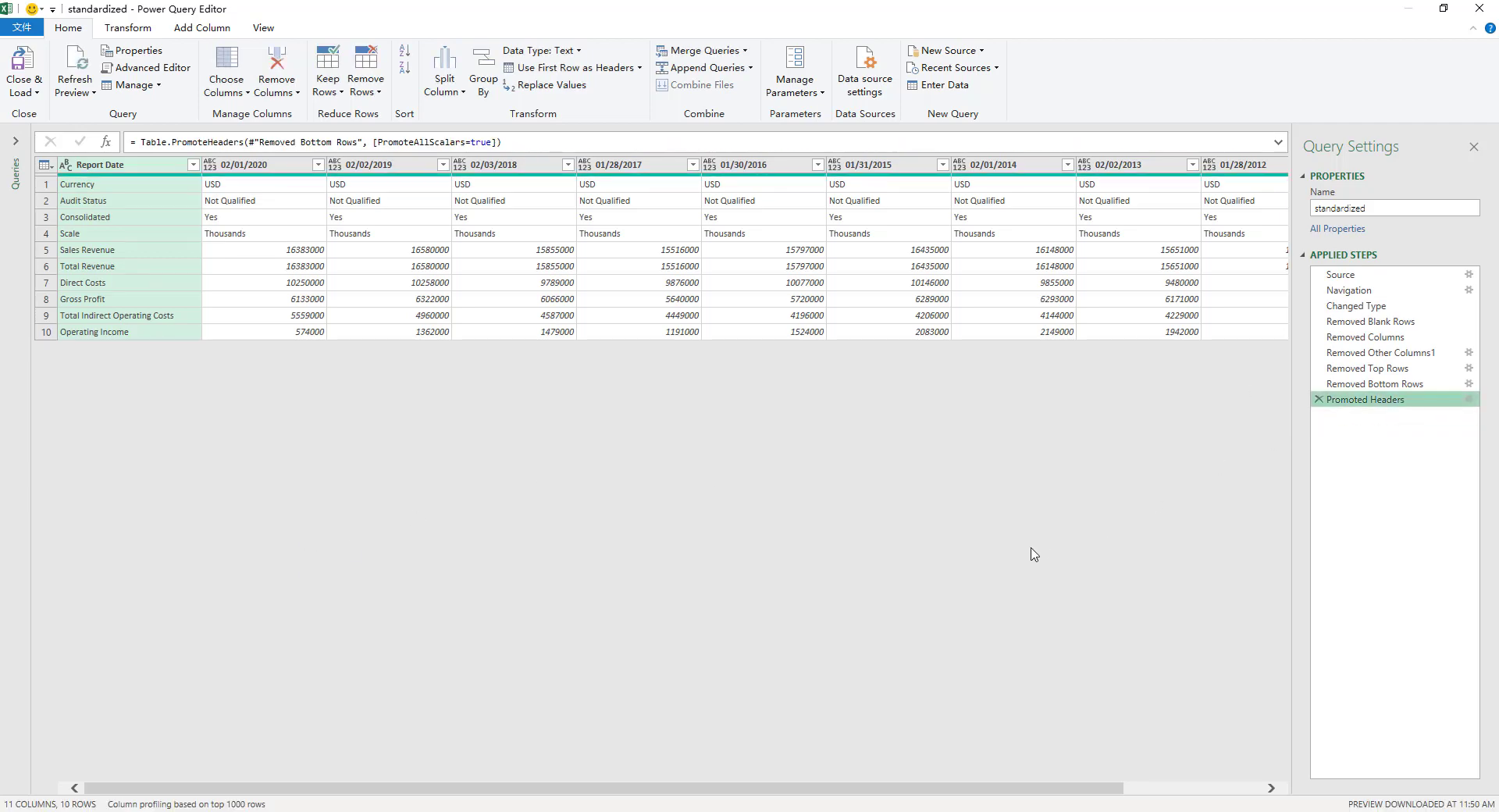
{"action": "left_click", "coordinate": [1318, 400]}
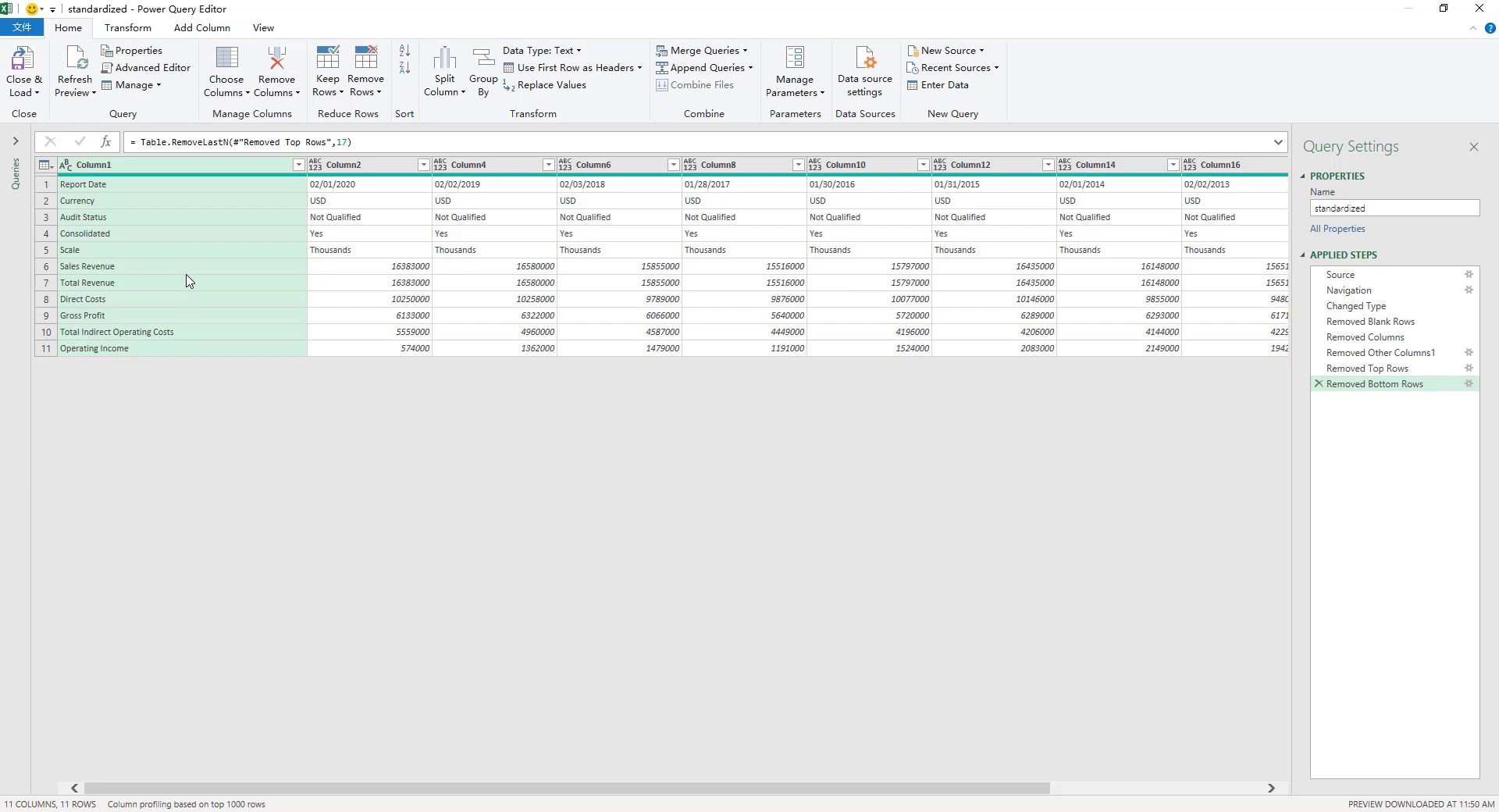
Close the query editor, load the cleaned standardized query into a worksheet table, and preview the loaded query.
{"action": "left_click", "coordinate": [21, 68]}
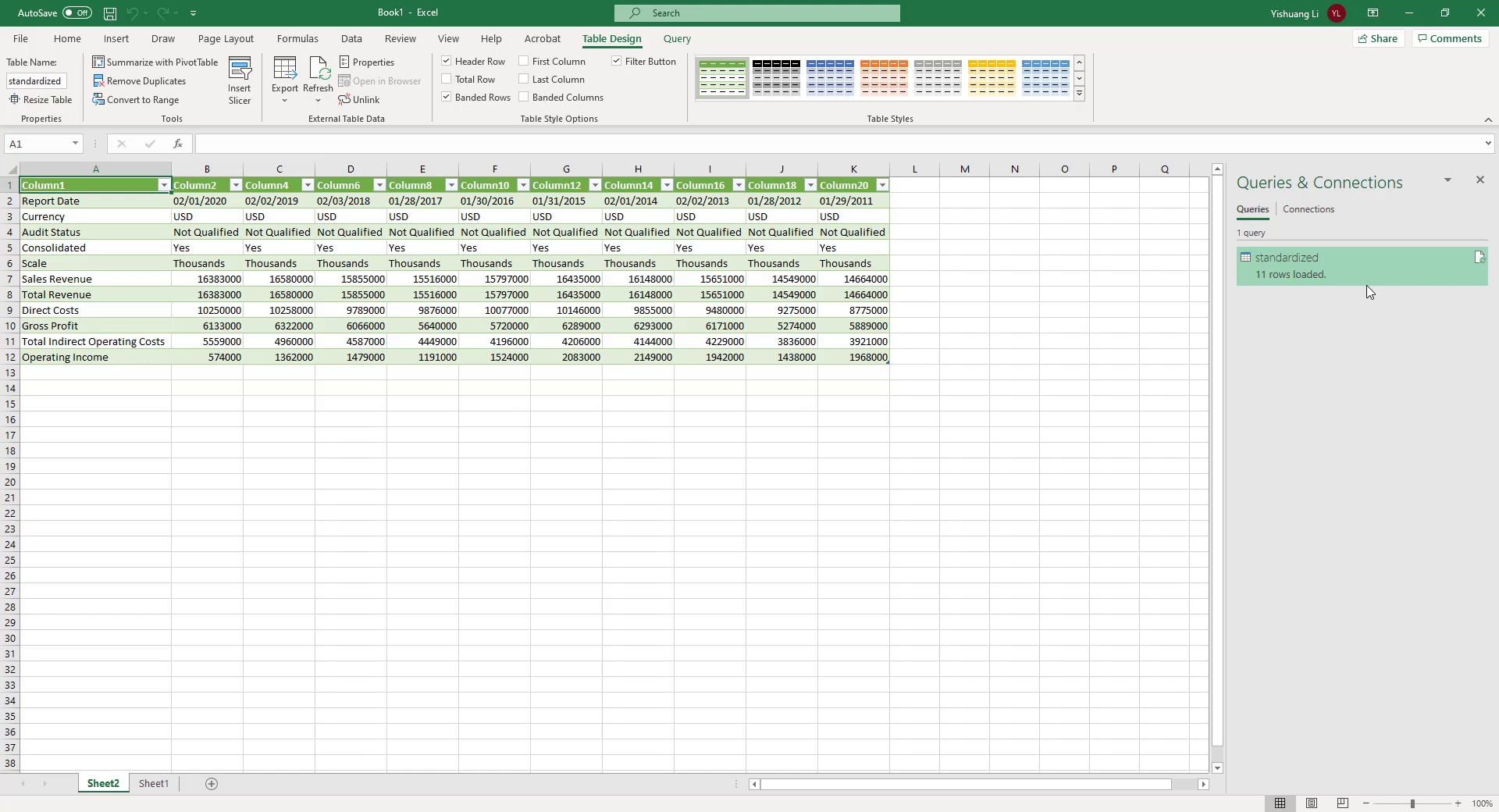
{"action": "mouse_move", "coordinate": [1316, 281]}
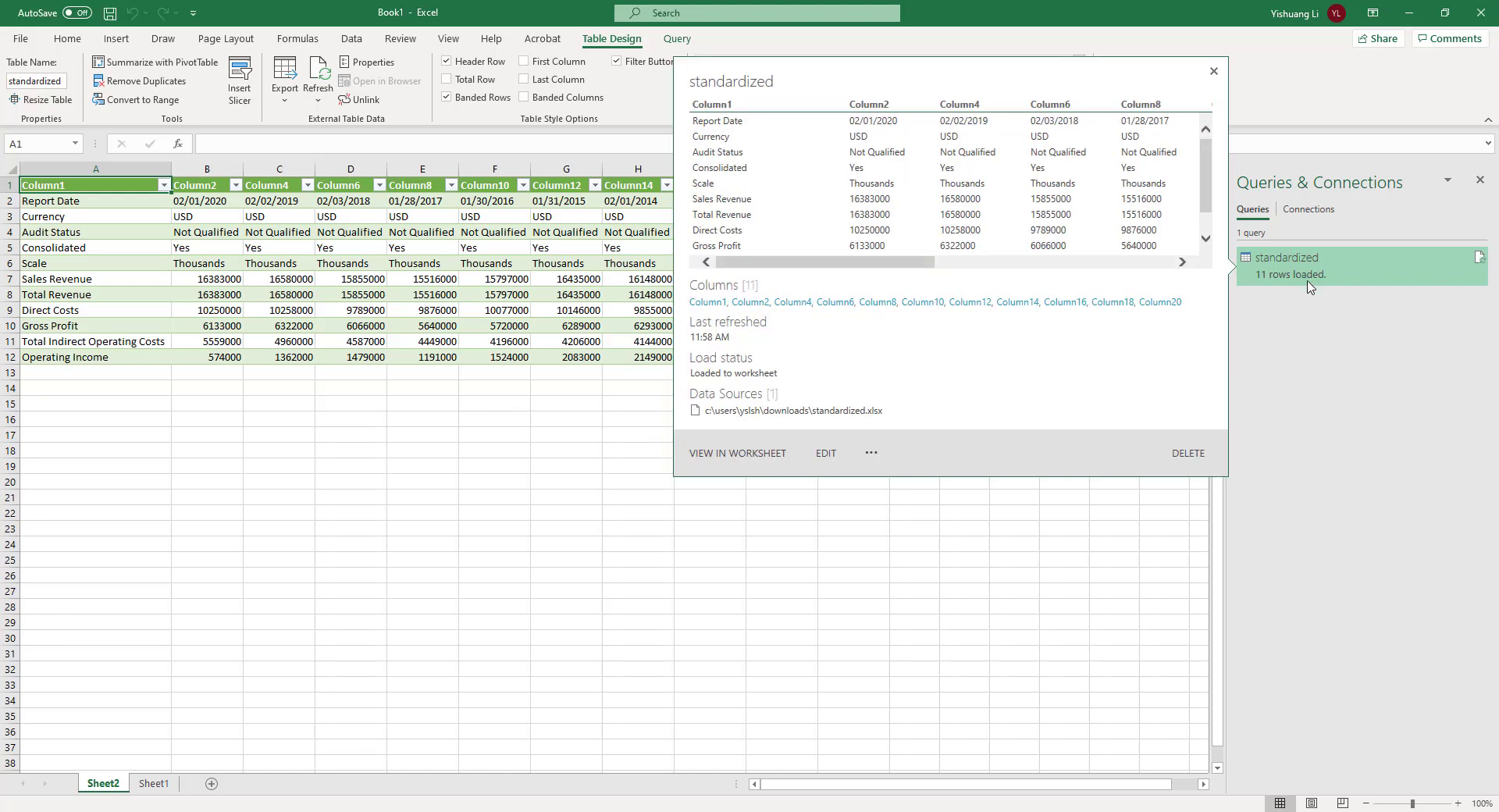